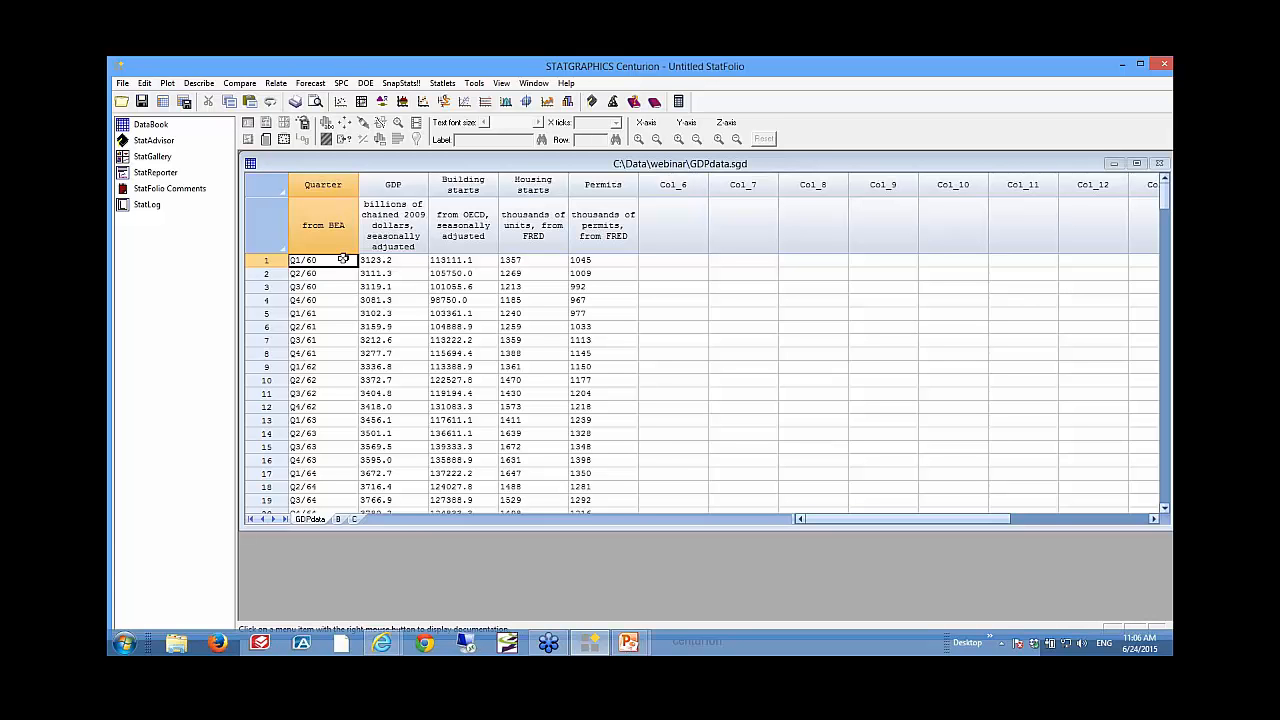
Step: Create an X-Y plot with GDP as Y and Quarter as X, and enlarge the graph pane to fill the analysis window
{"action": "left_click", "coordinate": [168, 83]}
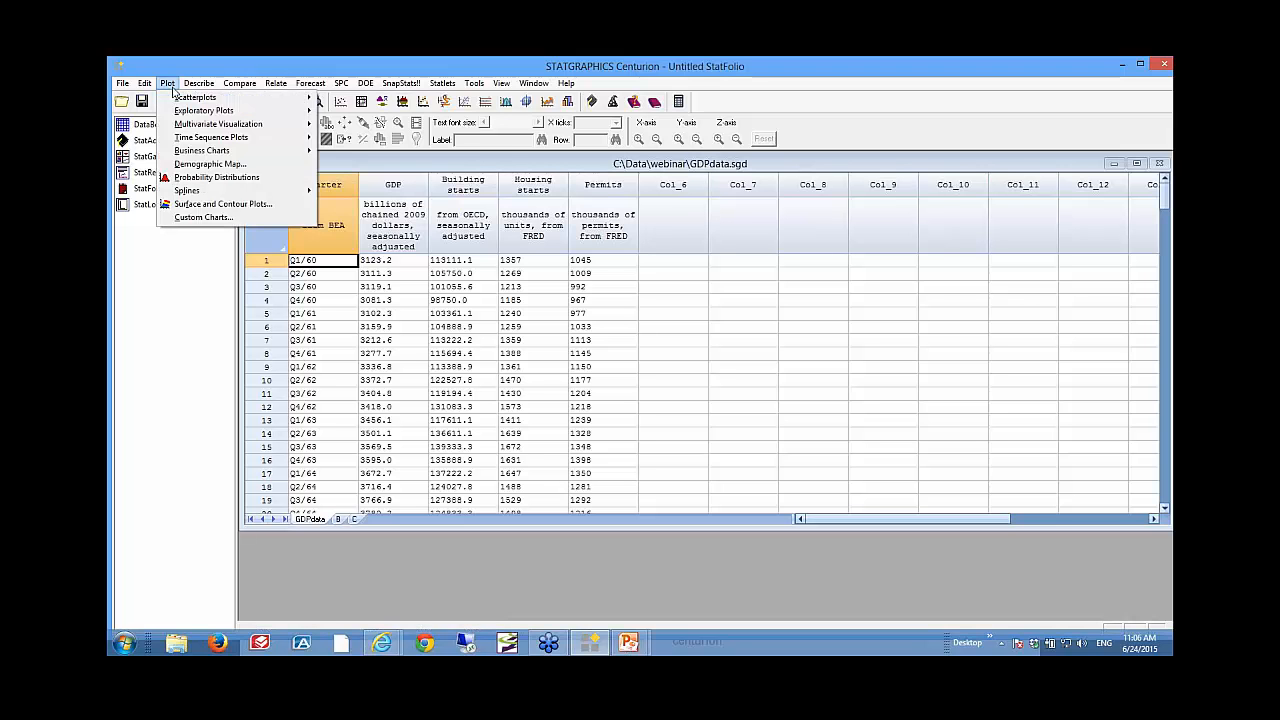
{"action": "mouse_move", "coordinate": [200, 97]}
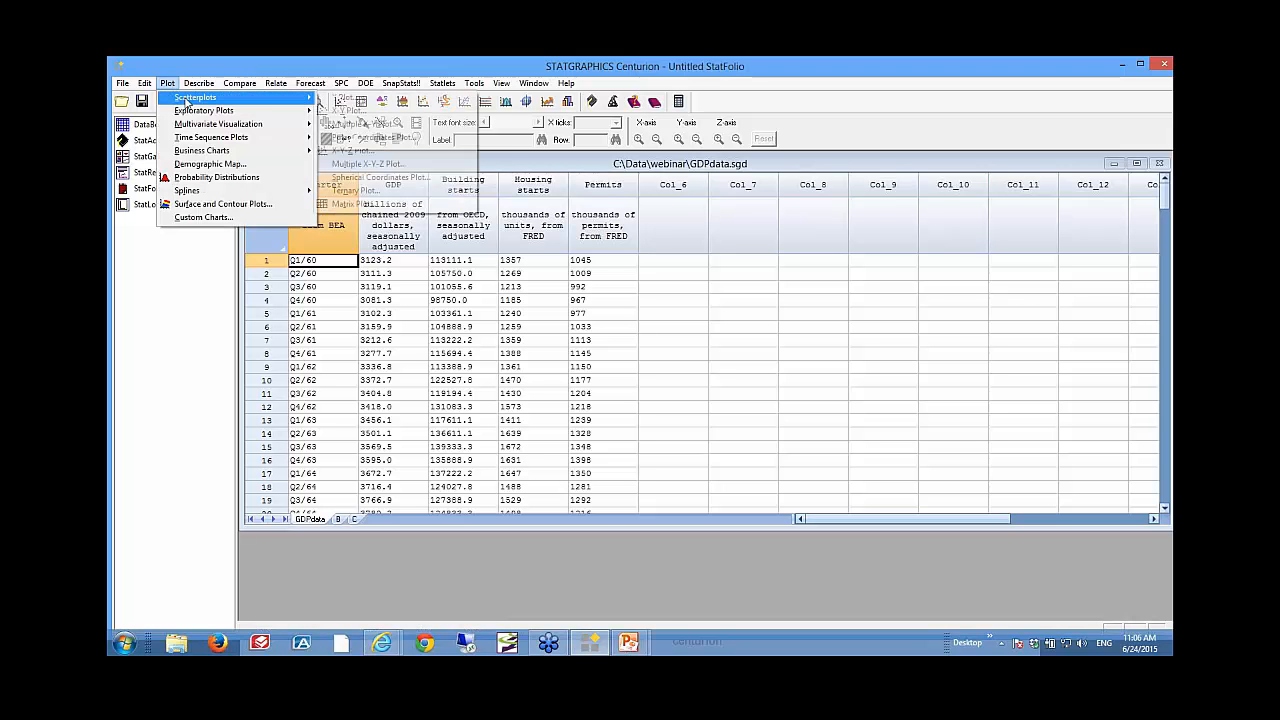
{"action": "left_click", "coordinate": [415, 118]}
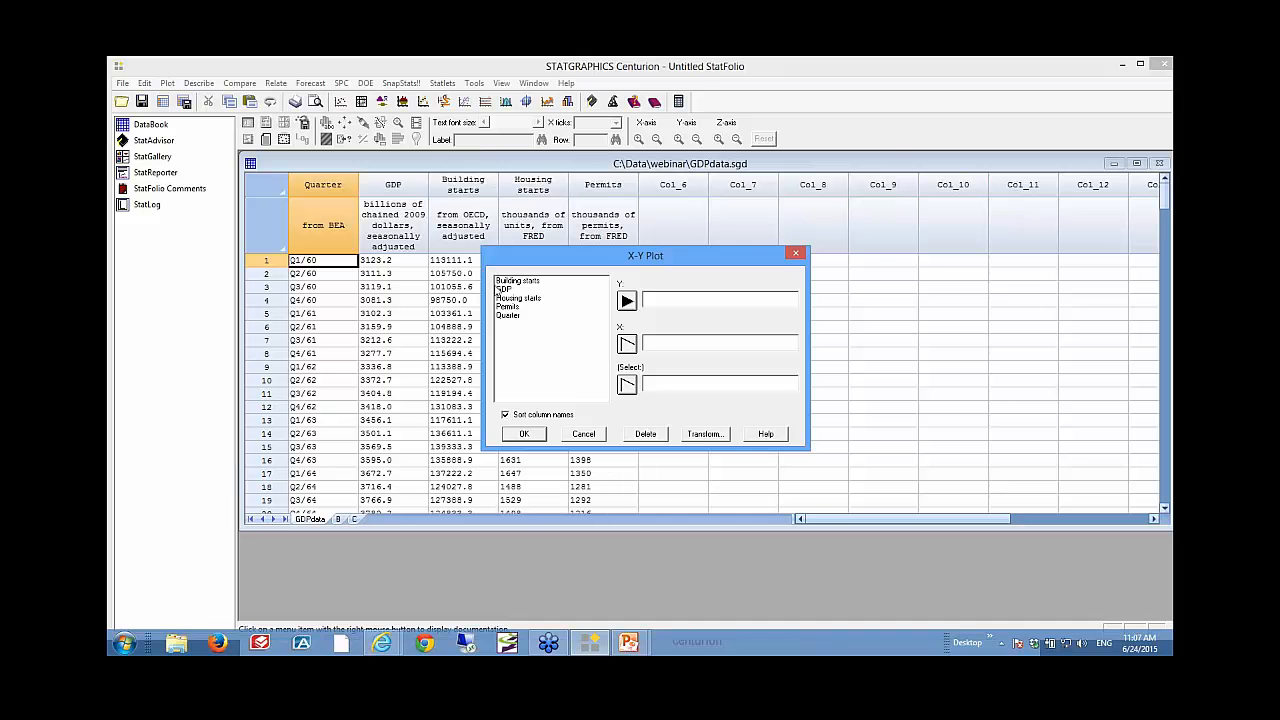
{"action": "left_click", "coordinate": [500, 289]}
{"action": "left_click", "coordinate": [626, 301]}
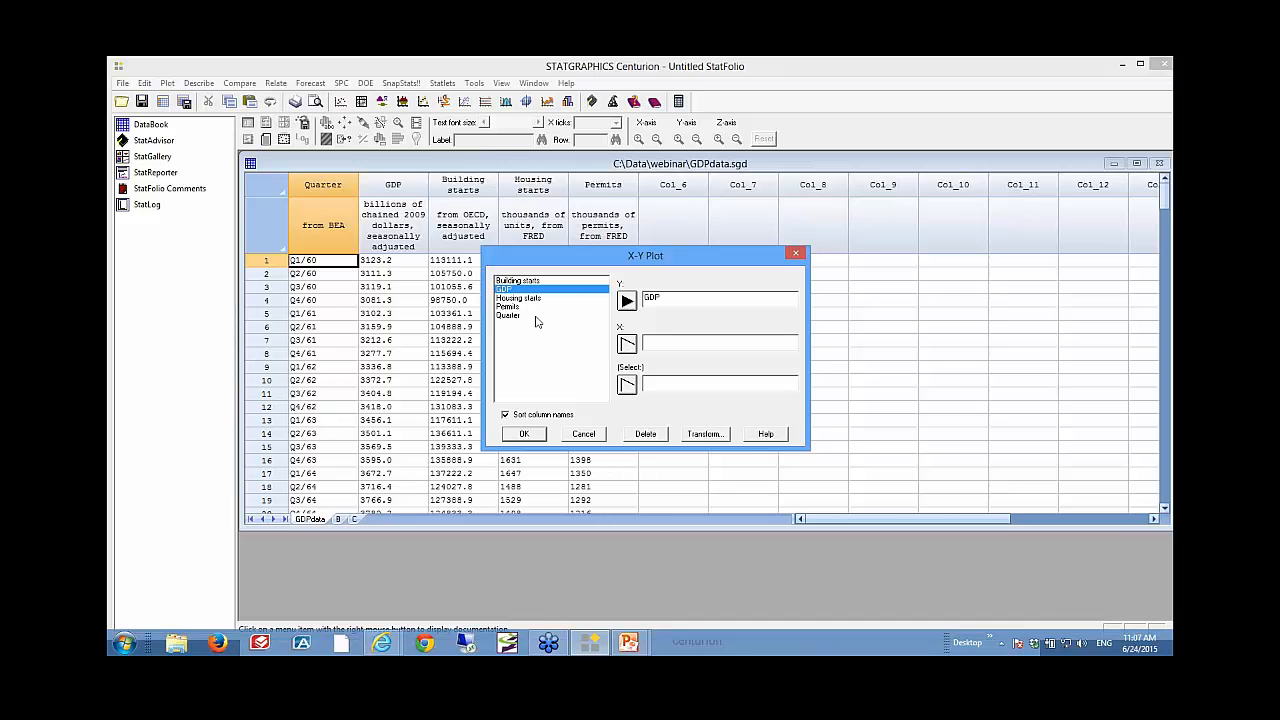
{"action": "left_click", "coordinate": [537, 316]}
{"action": "left_click", "coordinate": [626, 344]}
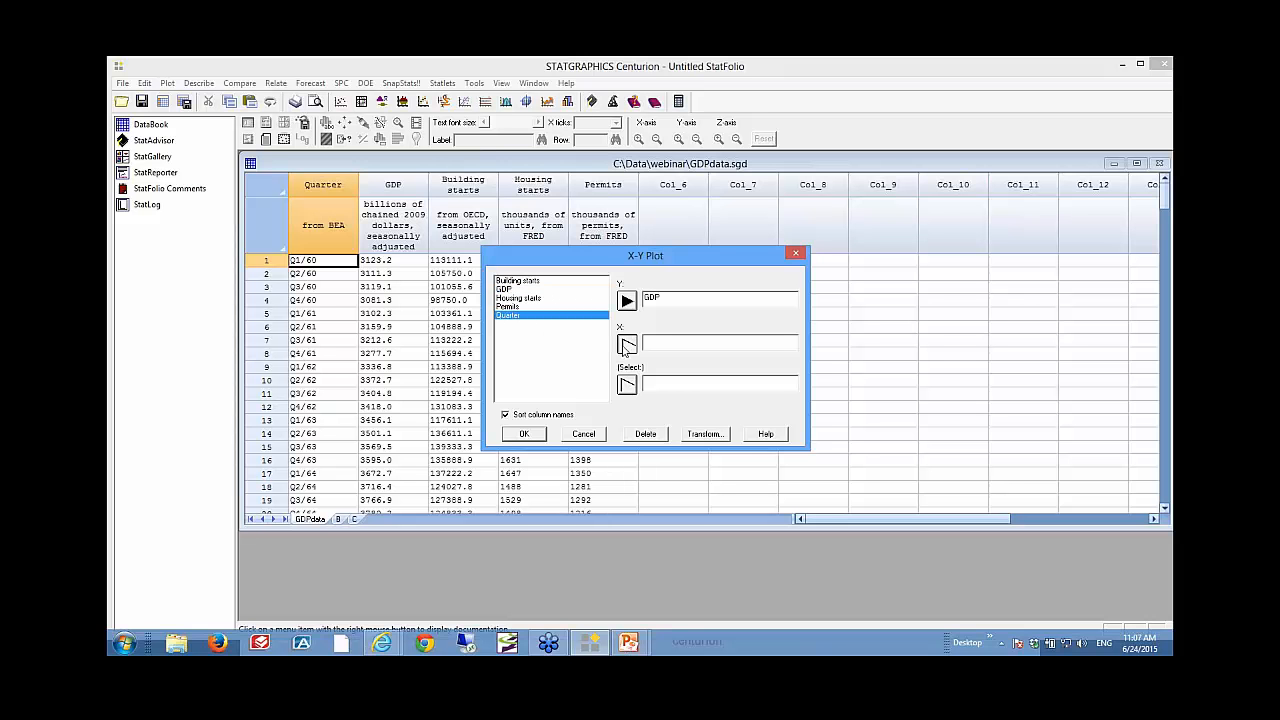
{"action": "left_click", "coordinate": [524, 434]}
{"action": "double_click", "coordinate": [966, 463]}
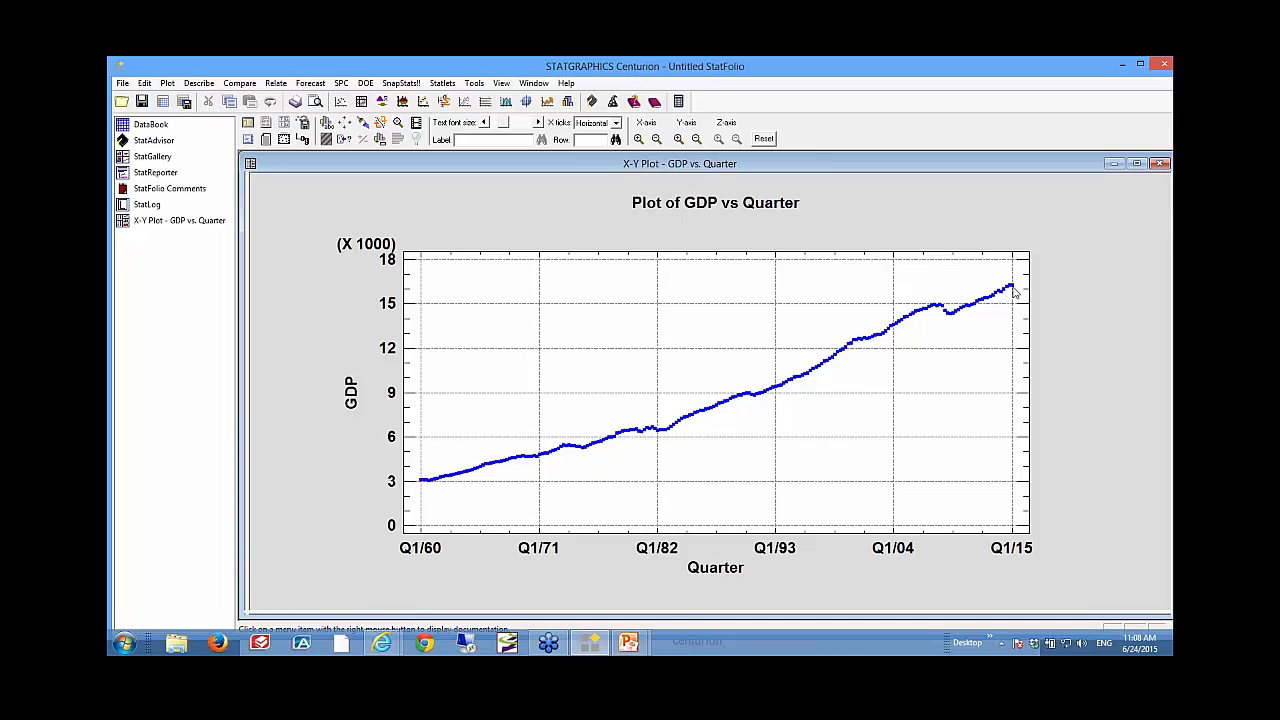
Step: Zoom in on the most recent quarters at the end of the GDP curve and restore the full plot range
{"action": "right_click", "coordinate": [957, 219]}
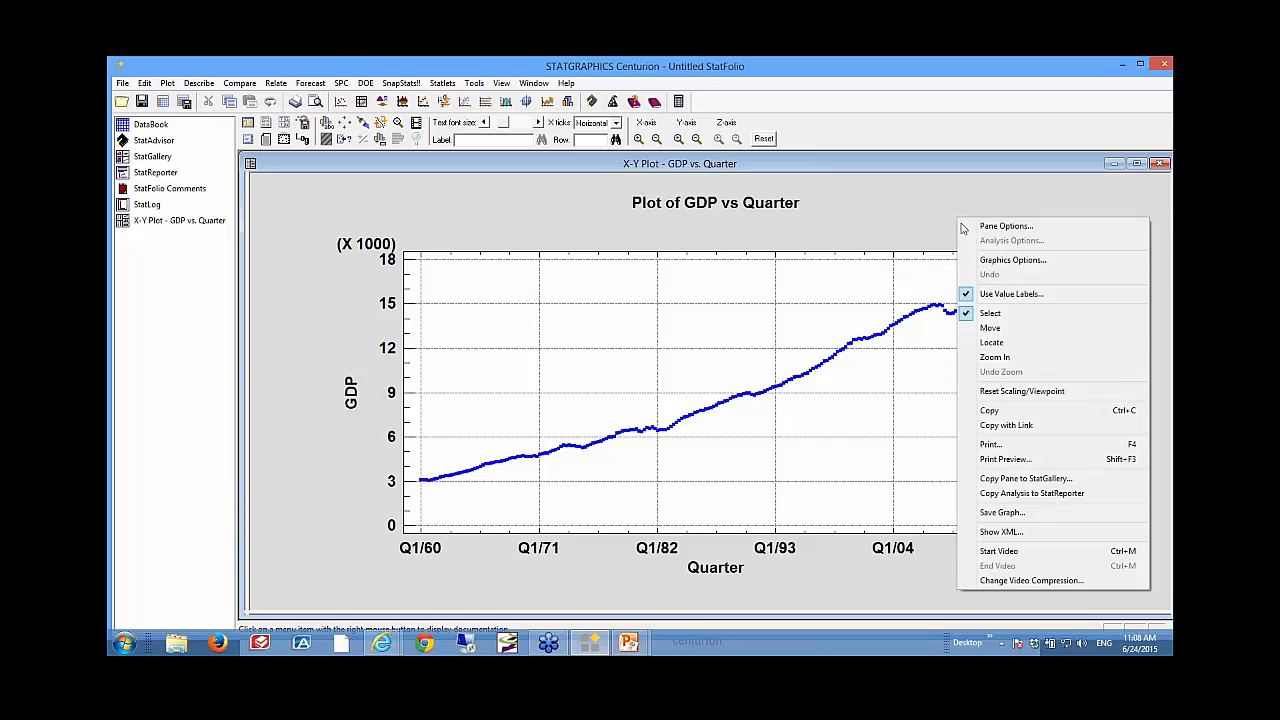
{"action": "left_click", "coordinate": [1018, 358]}
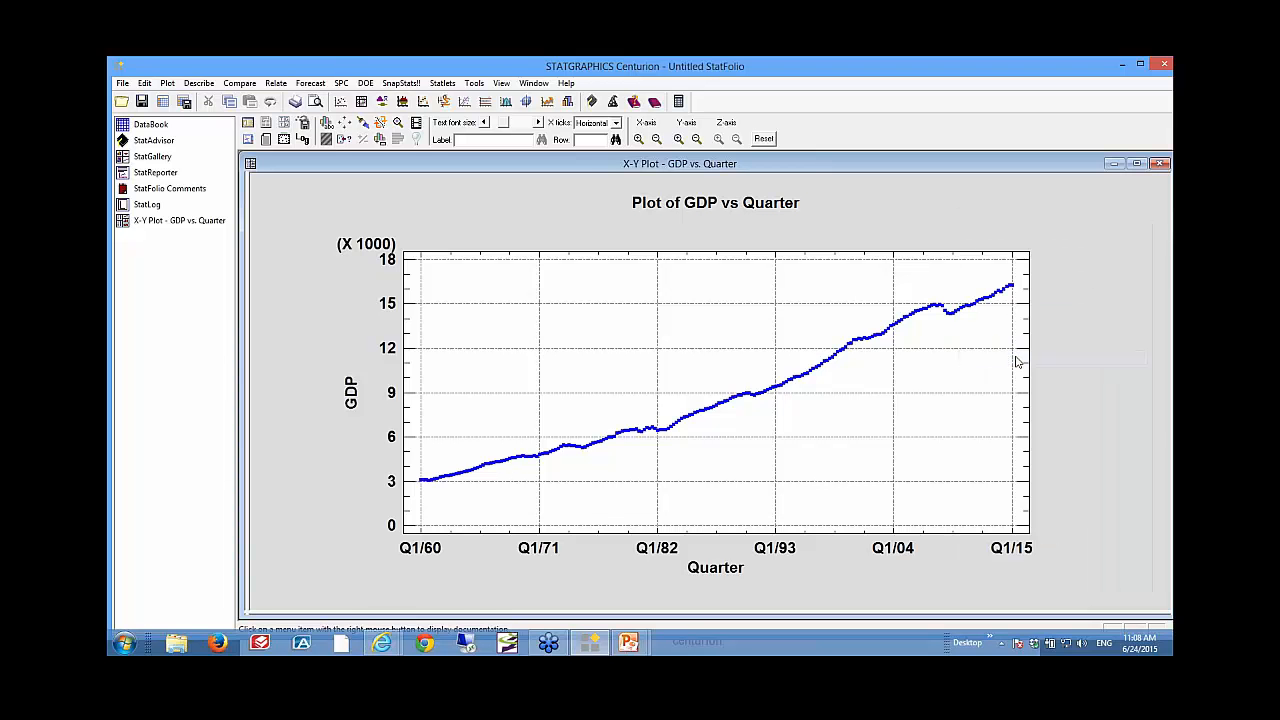
{"action": "left_click_drag", "start_coordinate": [995, 274], "coordinate": [1027, 303]}
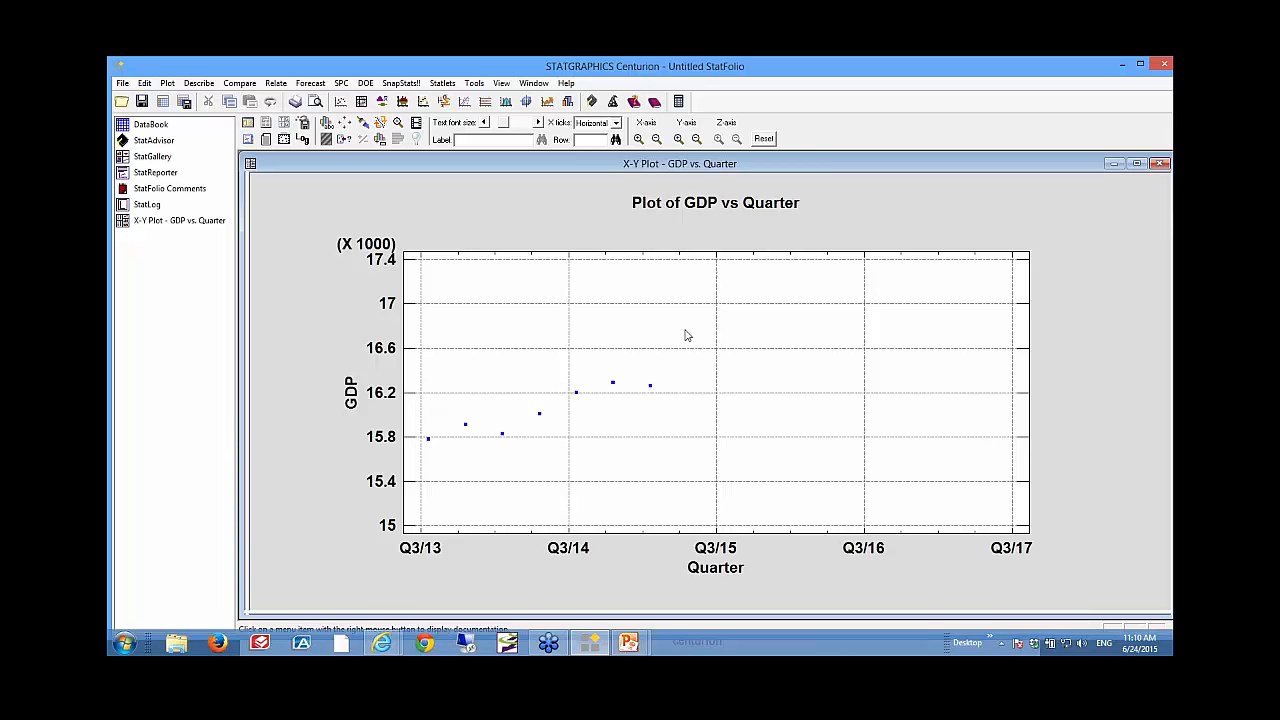
{"action": "right_click", "coordinate": [850, 196]}
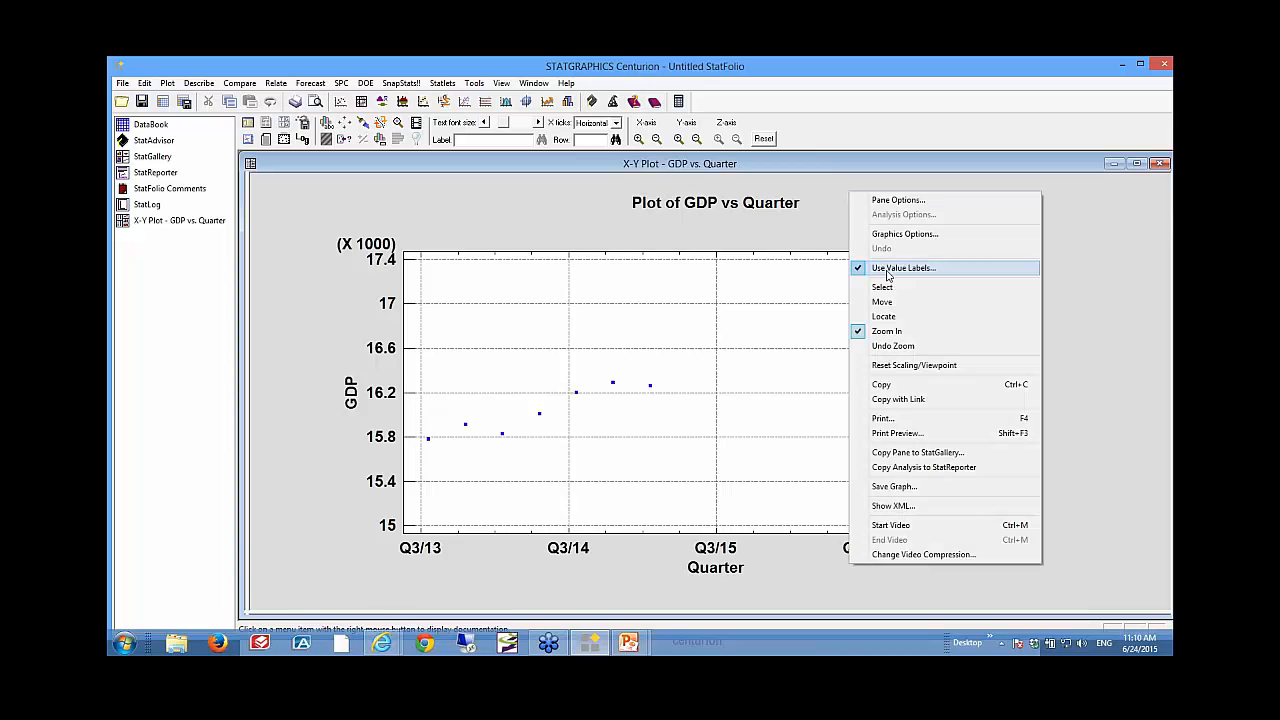
{"action": "left_click", "coordinate": [905, 346]}
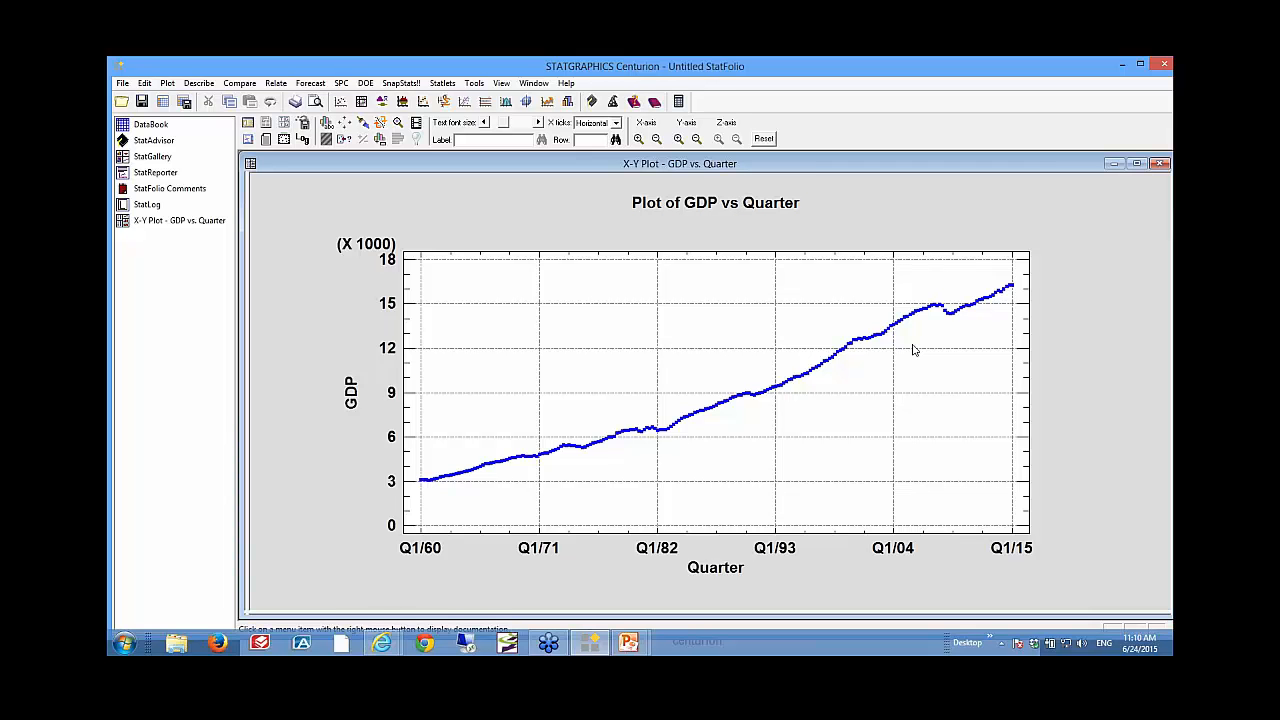
Step: Add a Robust Lowess smoother to the plot of GDP vs Quarter
{"action": "left_click", "coordinate": [381, 122]}
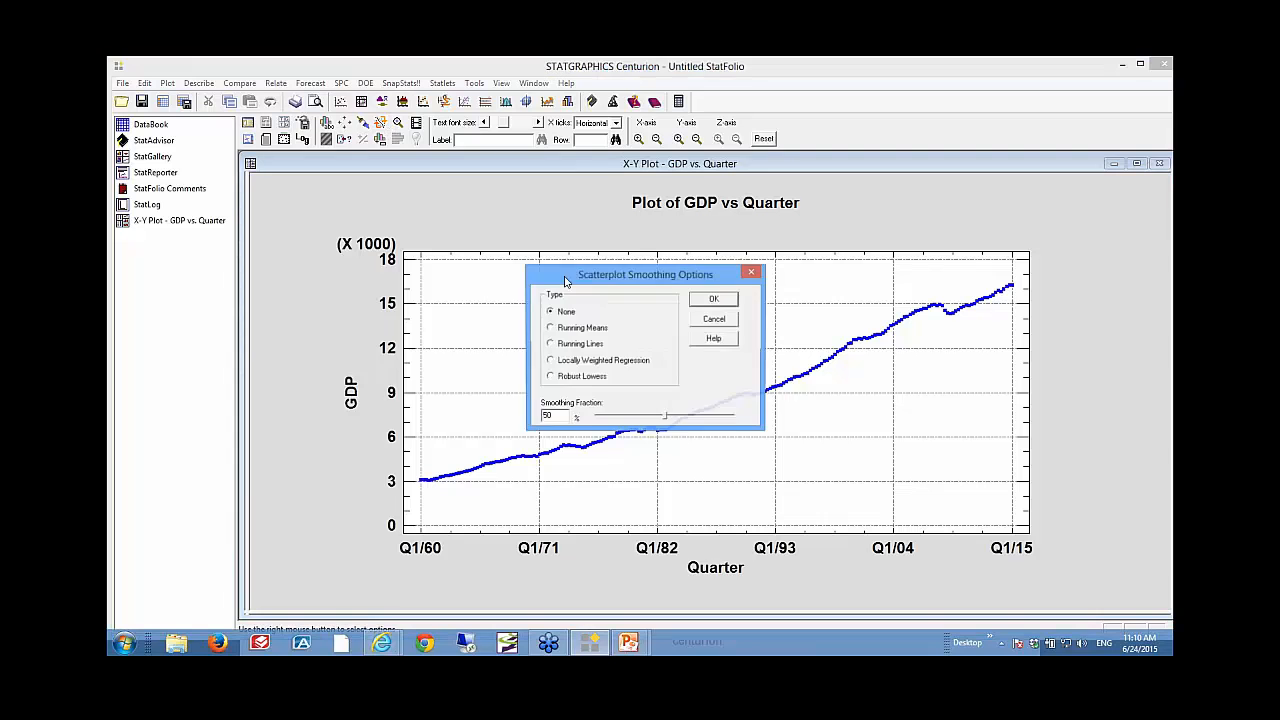
{"action": "left_click", "coordinate": [590, 377]}
{"action": "left_click", "coordinate": [703, 301]}
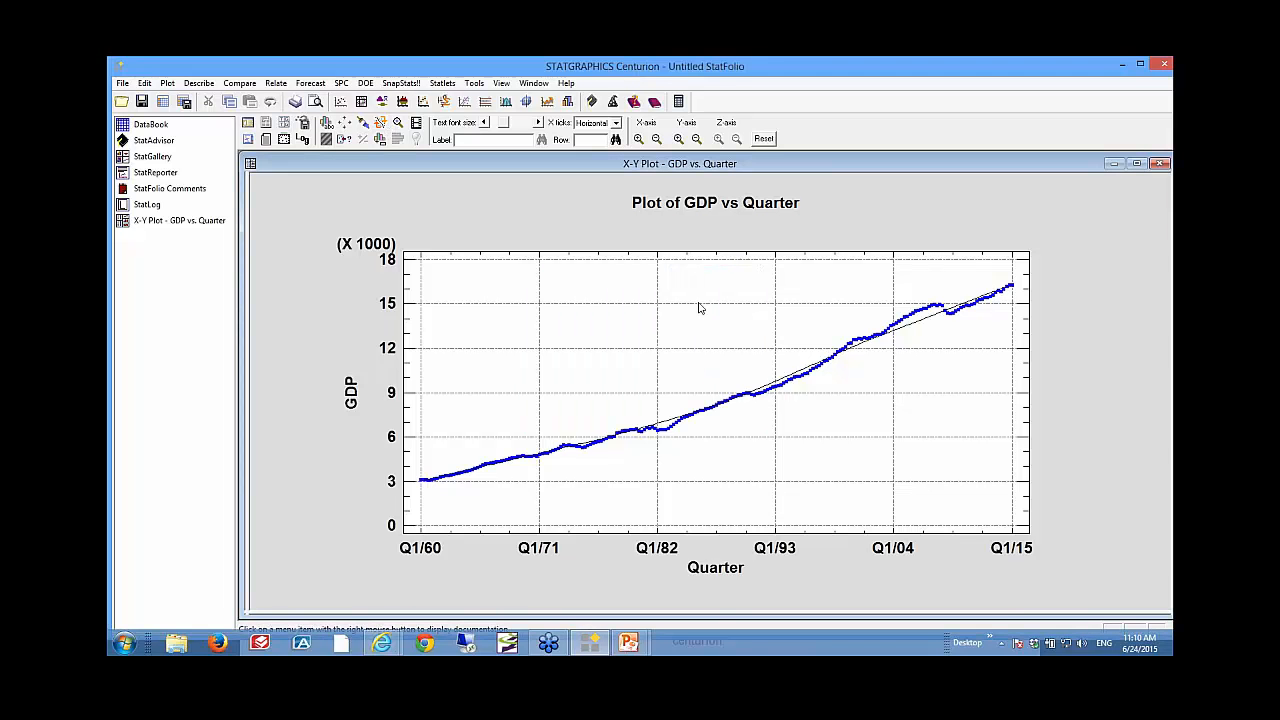
Step: Thicken the smoothing curve by increasing the line thickness of line 19 in the plot's graphics options
{"action": "right_click", "coordinate": [843, 213]}
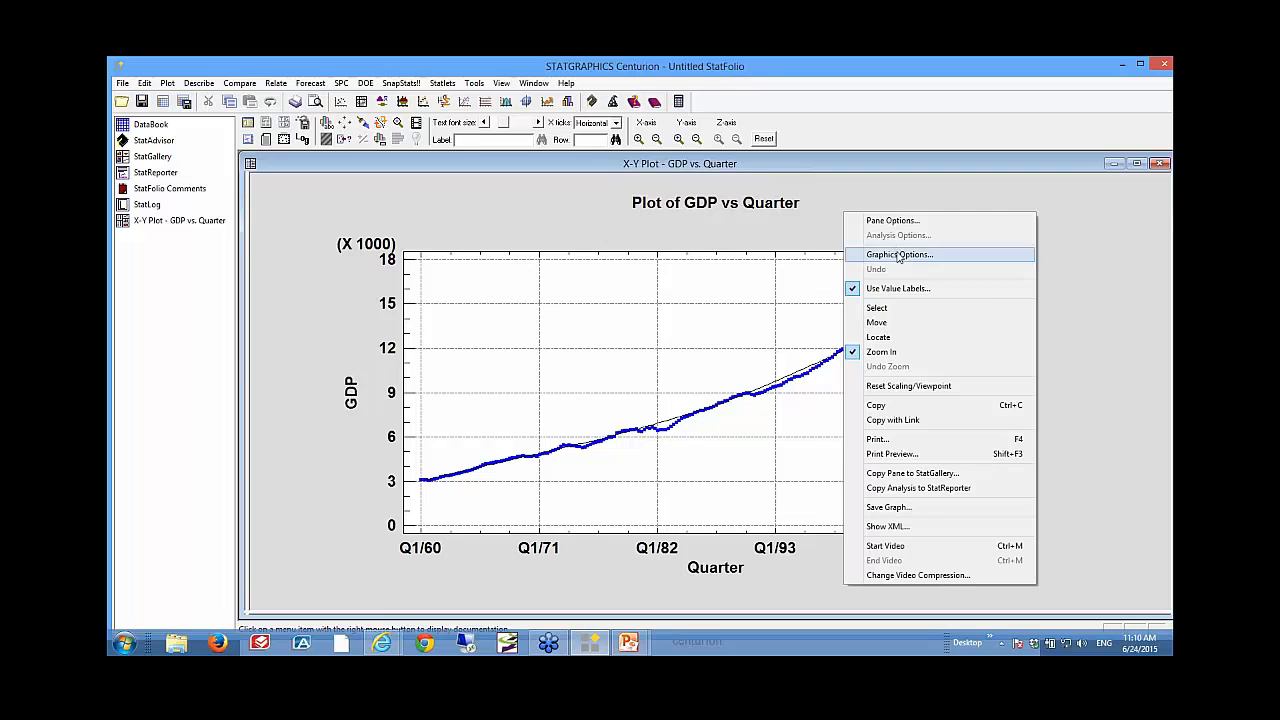
{"action": "left_click", "coordinate": [898, 255]}
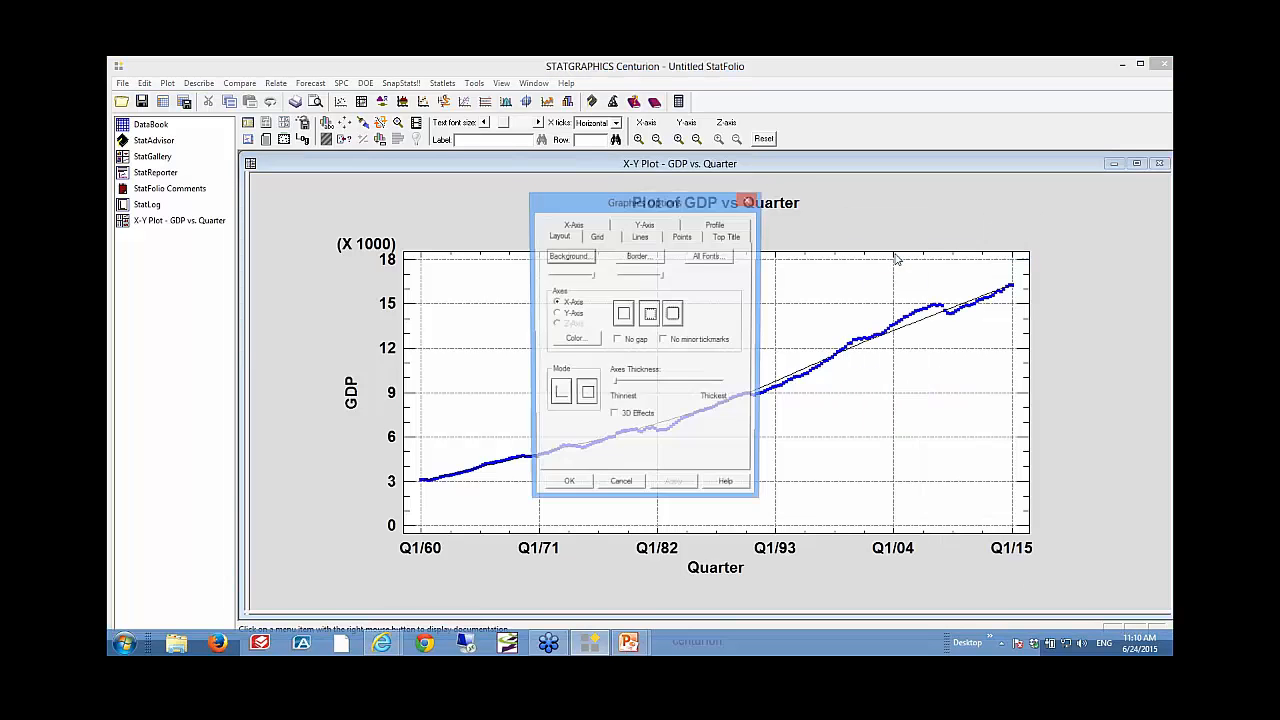
{"action": "left_click", "coordinate": [645, 240]}
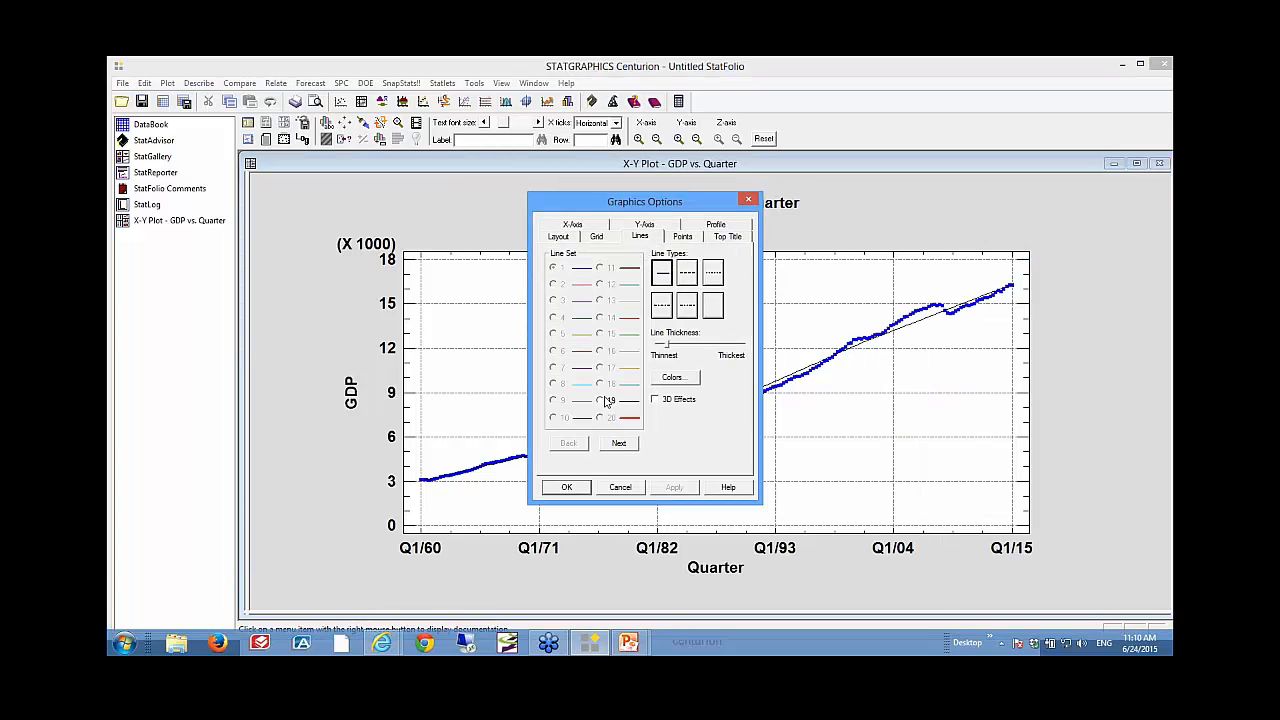
{"action": "left_click", "coordinate": [606, 401]}
{"action": "left_click", "coordinate": [659, 345]}
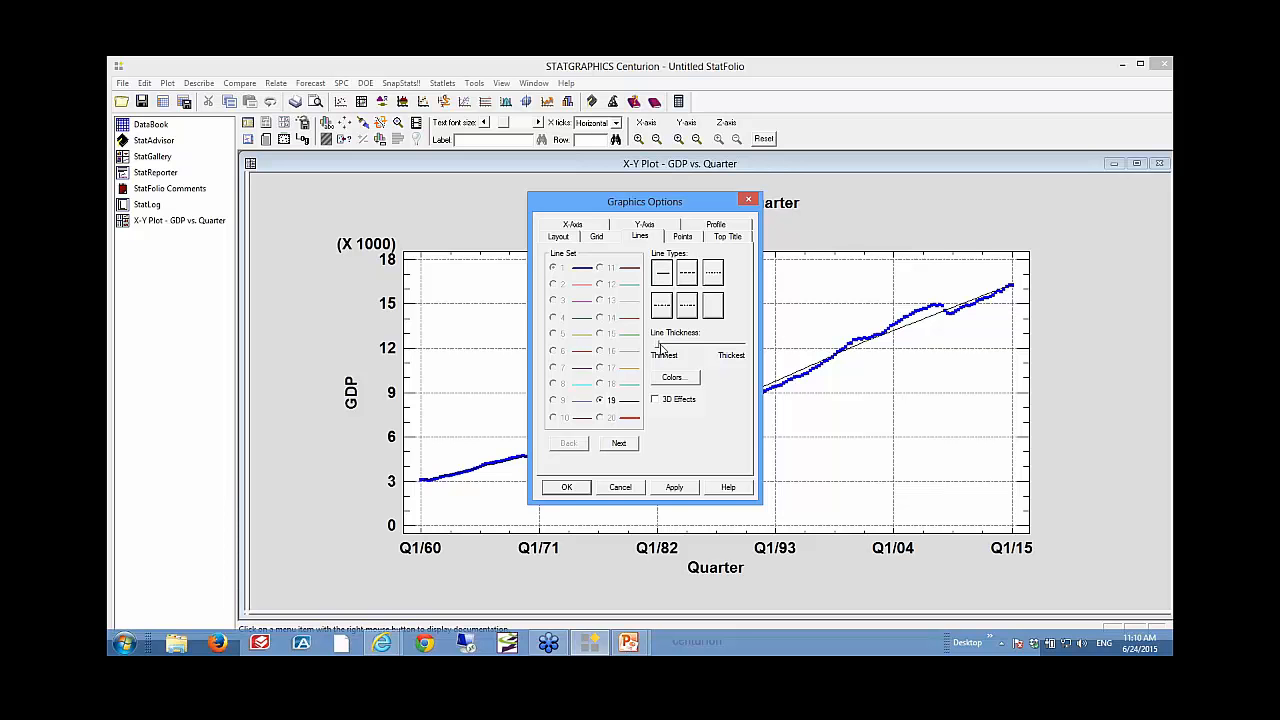
{"action": "left_click_drag", "start_coordinate": [659, 347], "coordinate": [678, 347]}
{"action": "left_click", "coordinate": [674, 487]}
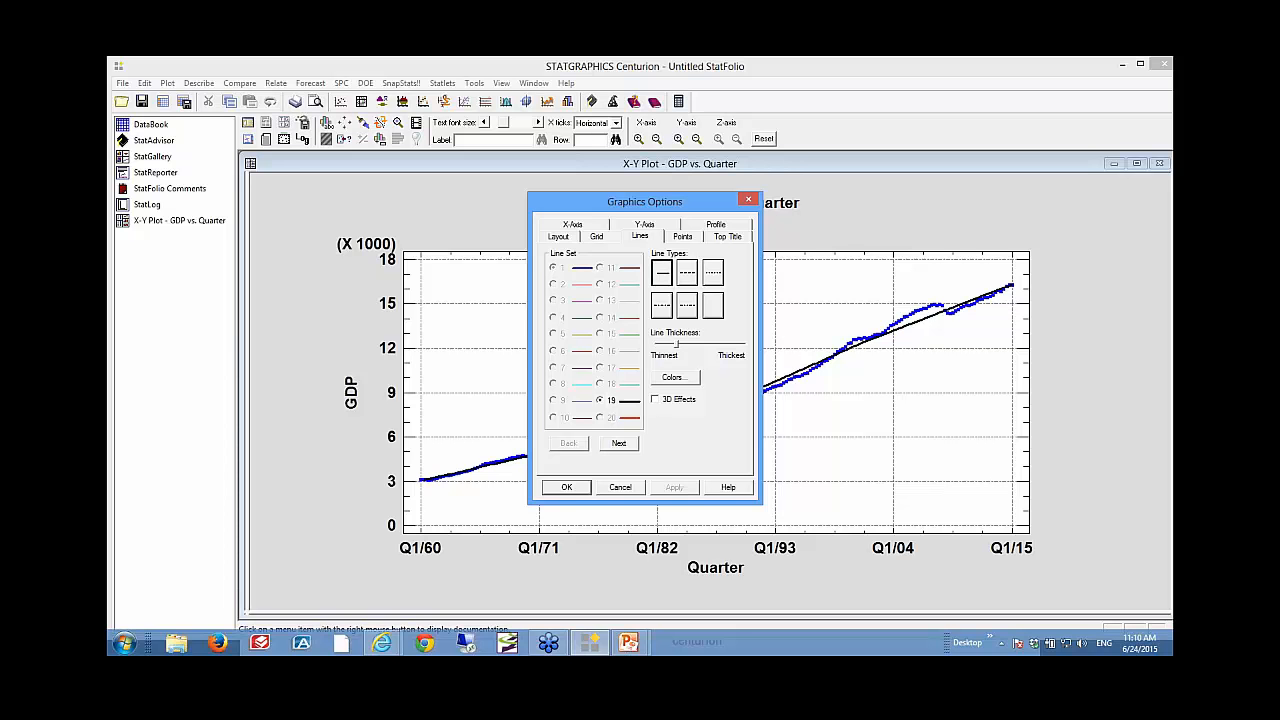
{"action": "left_click", "coordinate": [568, 488]}
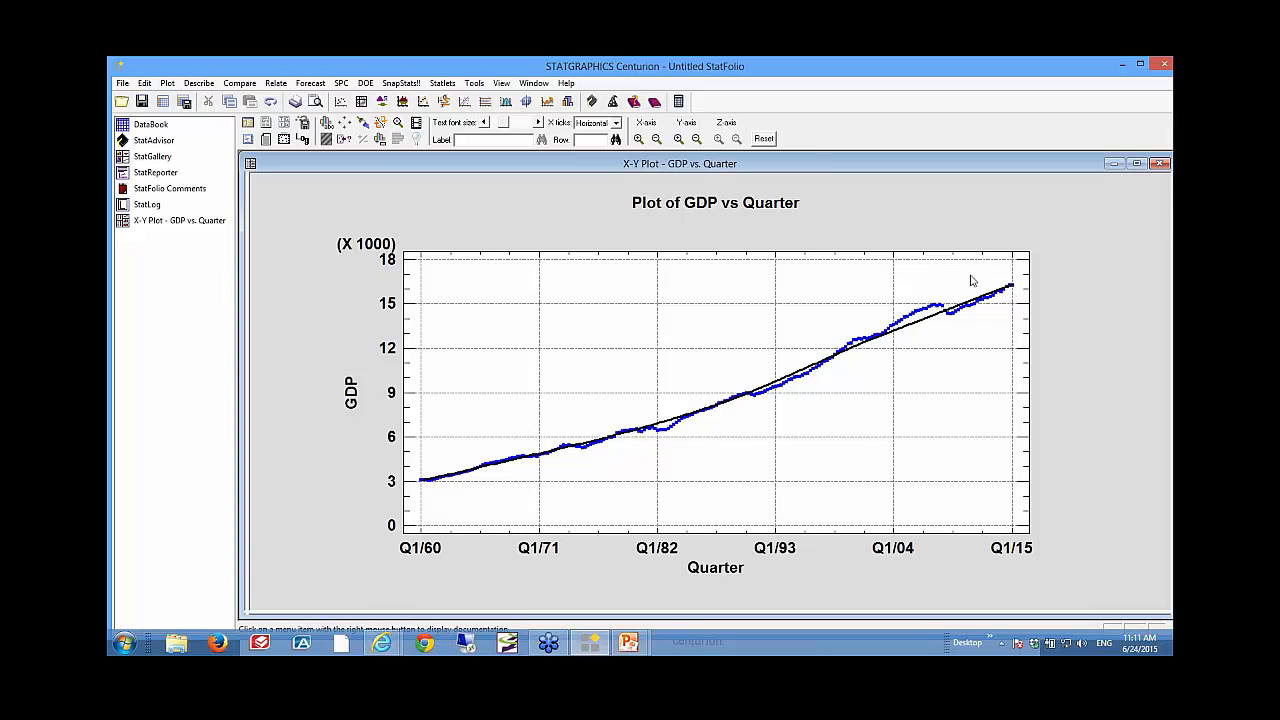
Step: Run the Curve-Fitting Statlet with GDP as Y and Quarter as X
{"action": "left_click", "coordinate": [451, 86]}
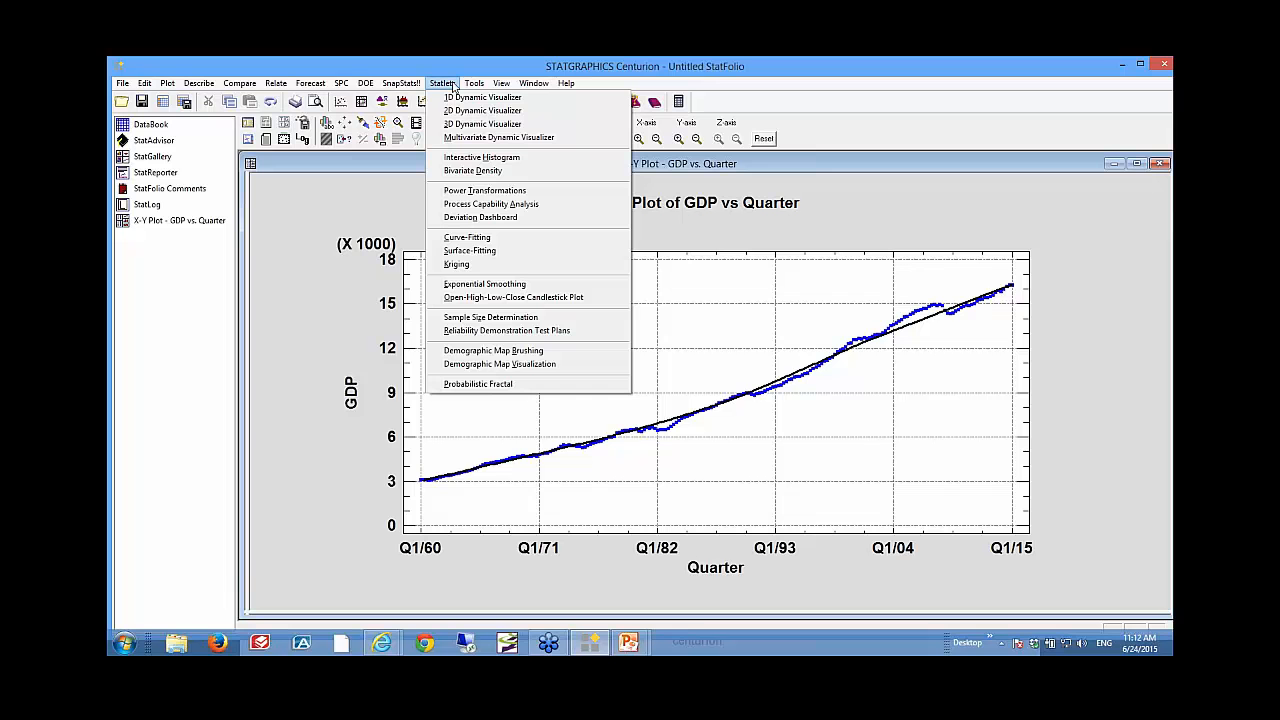
{"action": "left_click", "coordinate": [487, 240]}
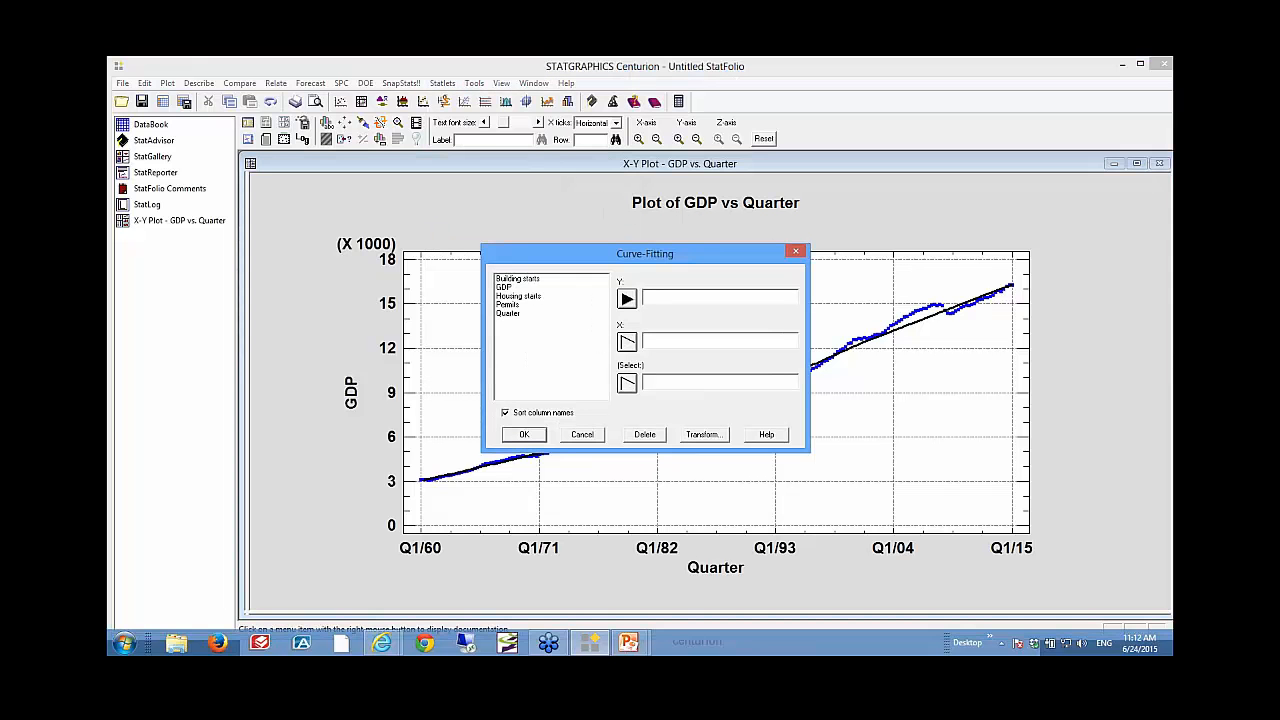
{"action": "left_click", "coordinate": [505, 288]}
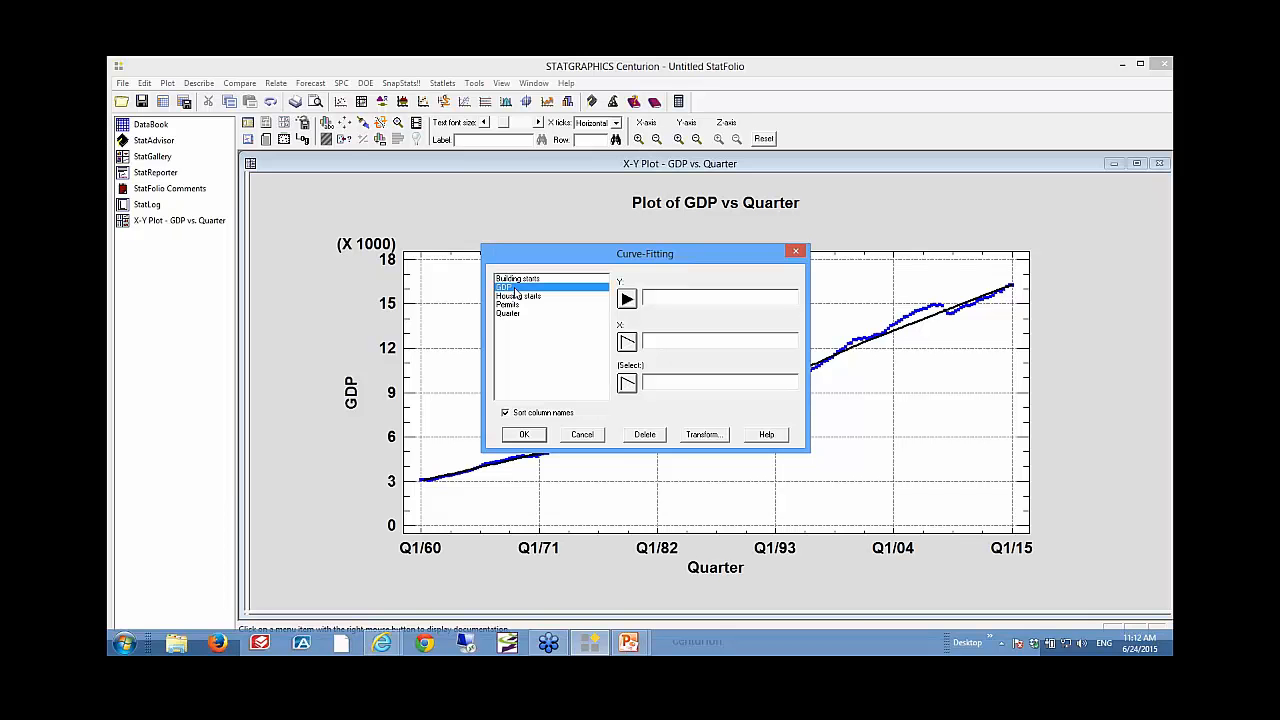
{"action": "left_click", "coordinate": [626, 299]}
{"action": "left_click", "coordinate": [510, 313]}
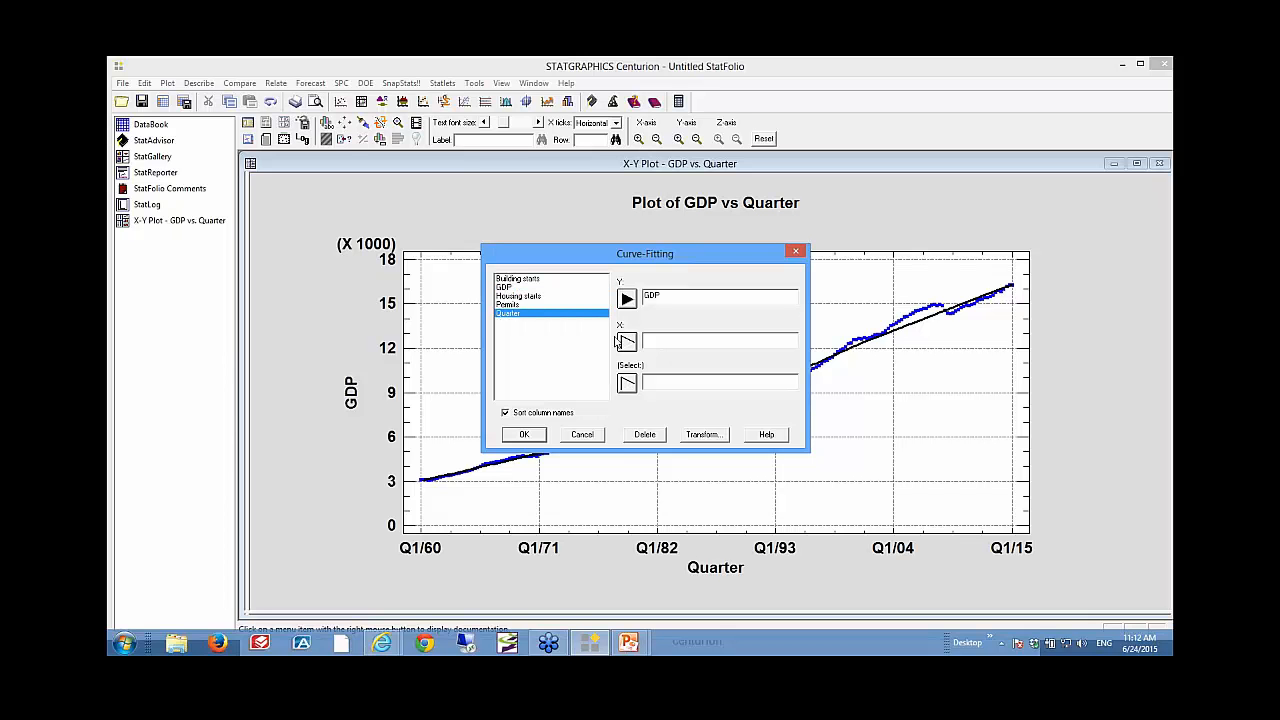
{"action": "left_click", "coordinate": [626, 342]}
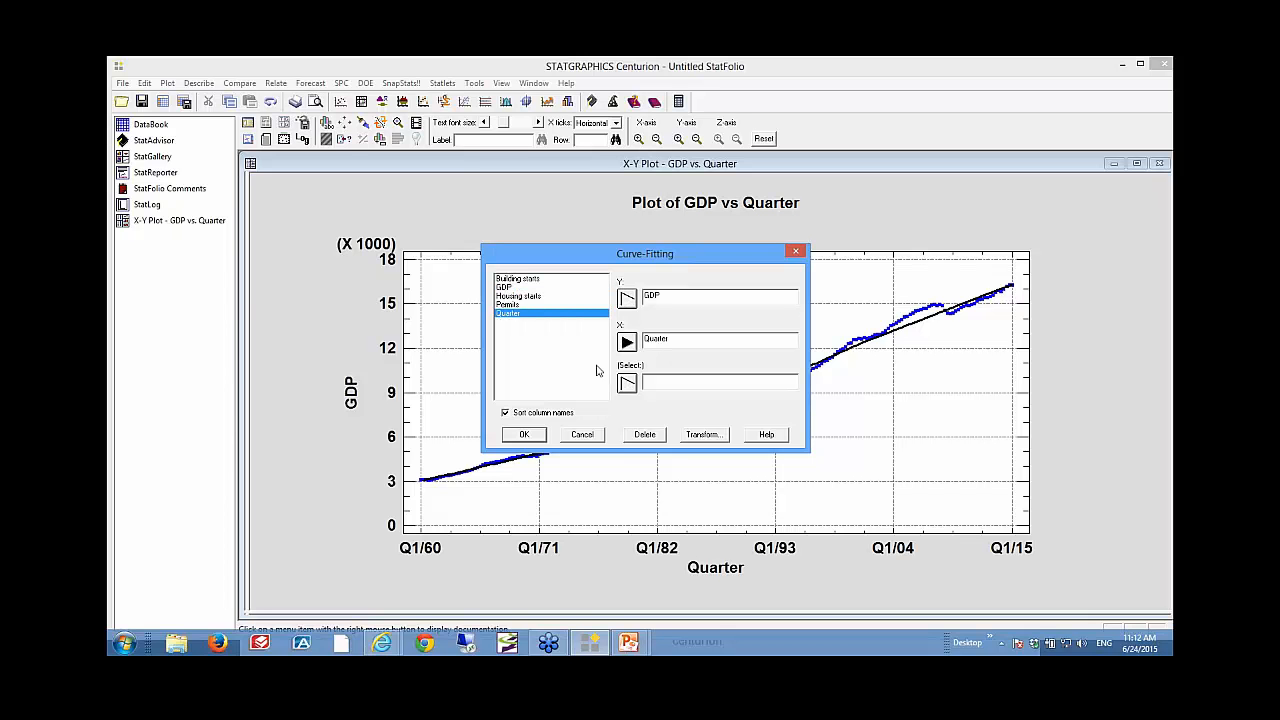
{"action": "left_click", "coordinate": [524, 434]}
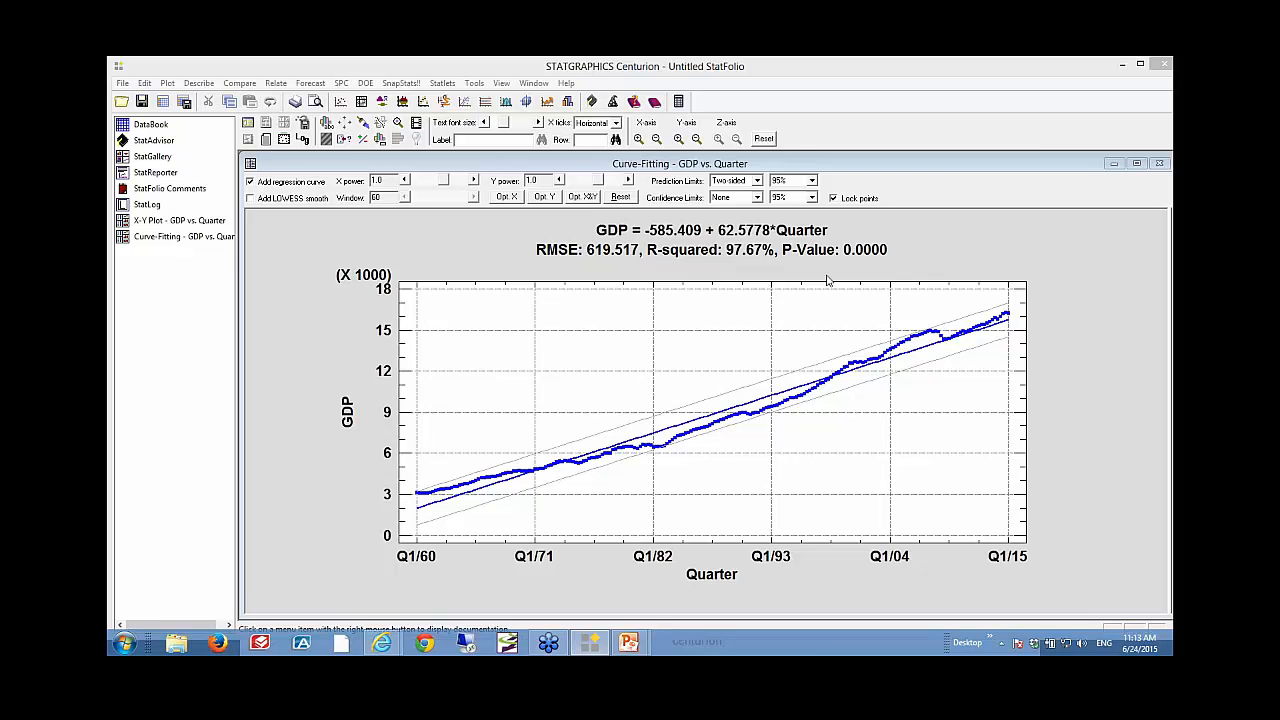
Step: Optimize the Y power of the GDP curve fit and raise it to 0.5
{"action": "left_click", "coordinate": [544, 197]}
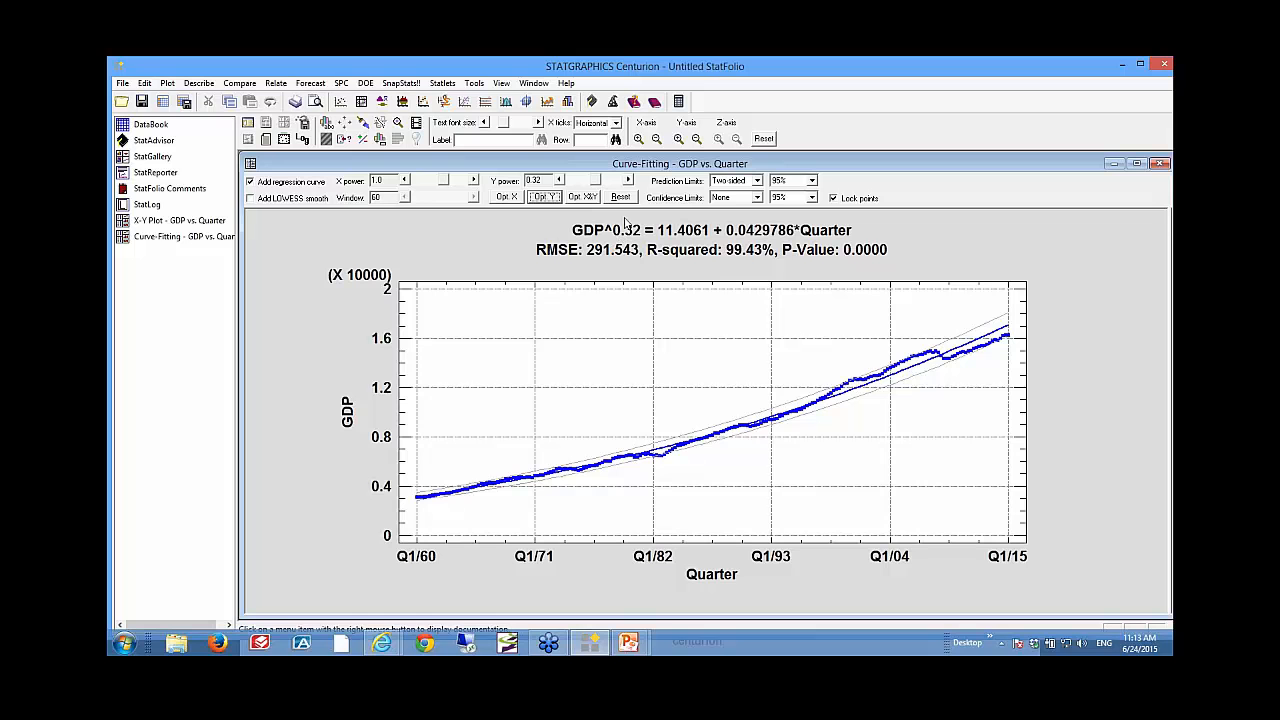
{"action": "left_click", "coordinate": [630, 181]}
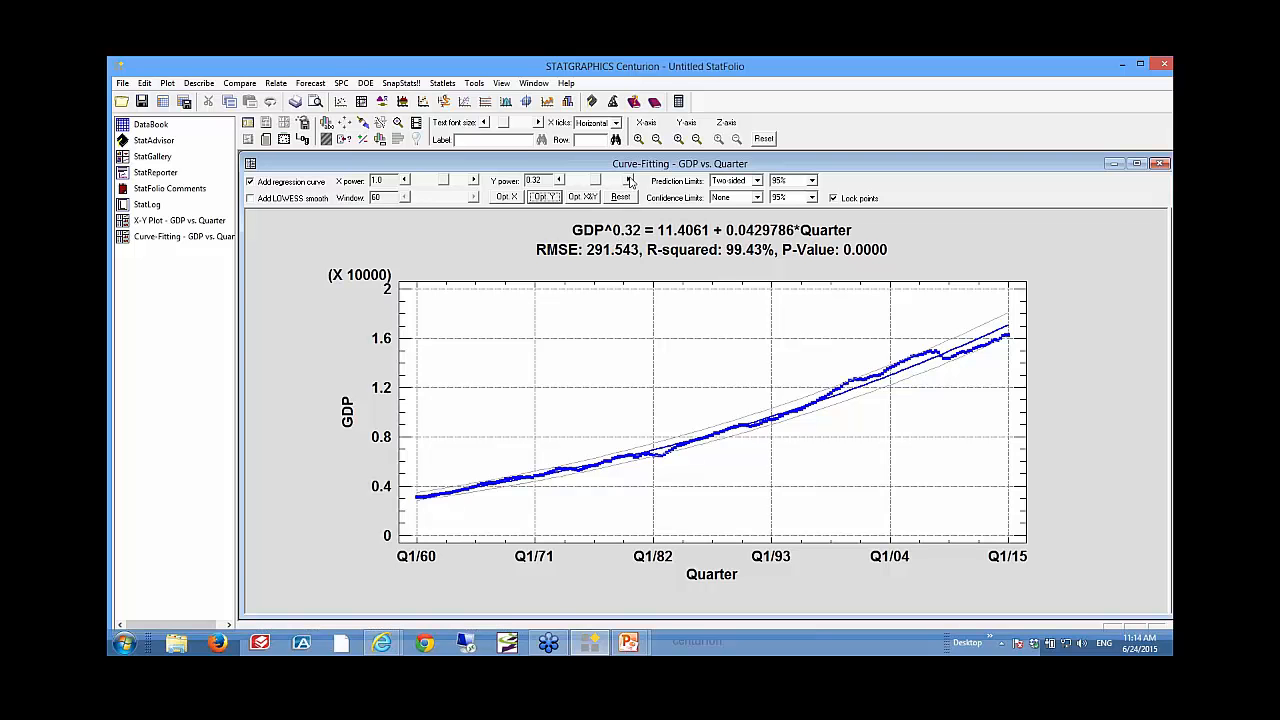
{"action": "left_click", "coordinate": [630, 181]}
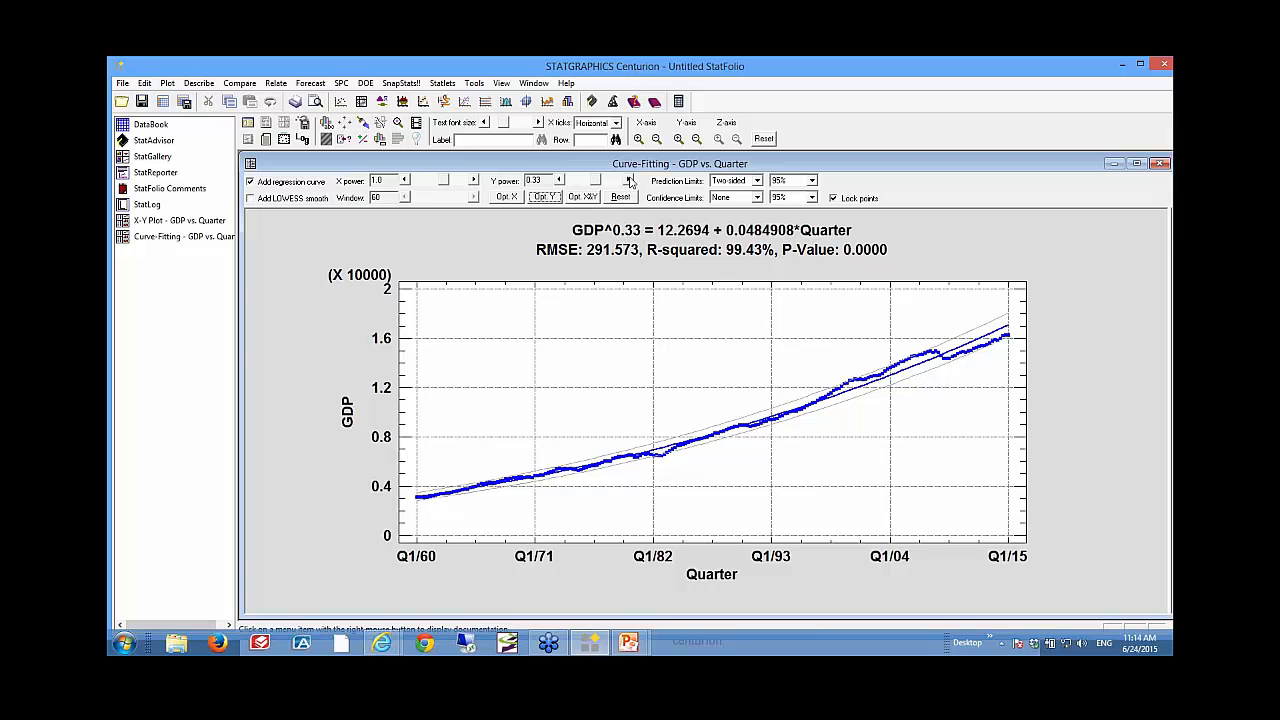
{"action": "left_click", "coordinate": [630, 181]}
{"action": "left_click", "coordinate": [630, 181]}
{"action": "left_click", "coordinate": [630, 181]}
{"action": "left_click", "coordinate": [630, 181]}
{"action": "left_click", "coordinate": [630, 181]}
{"action": "left_click", "coordinate": [630, 181]}
{"action": "left_click", "coordinate": [630, 181]}
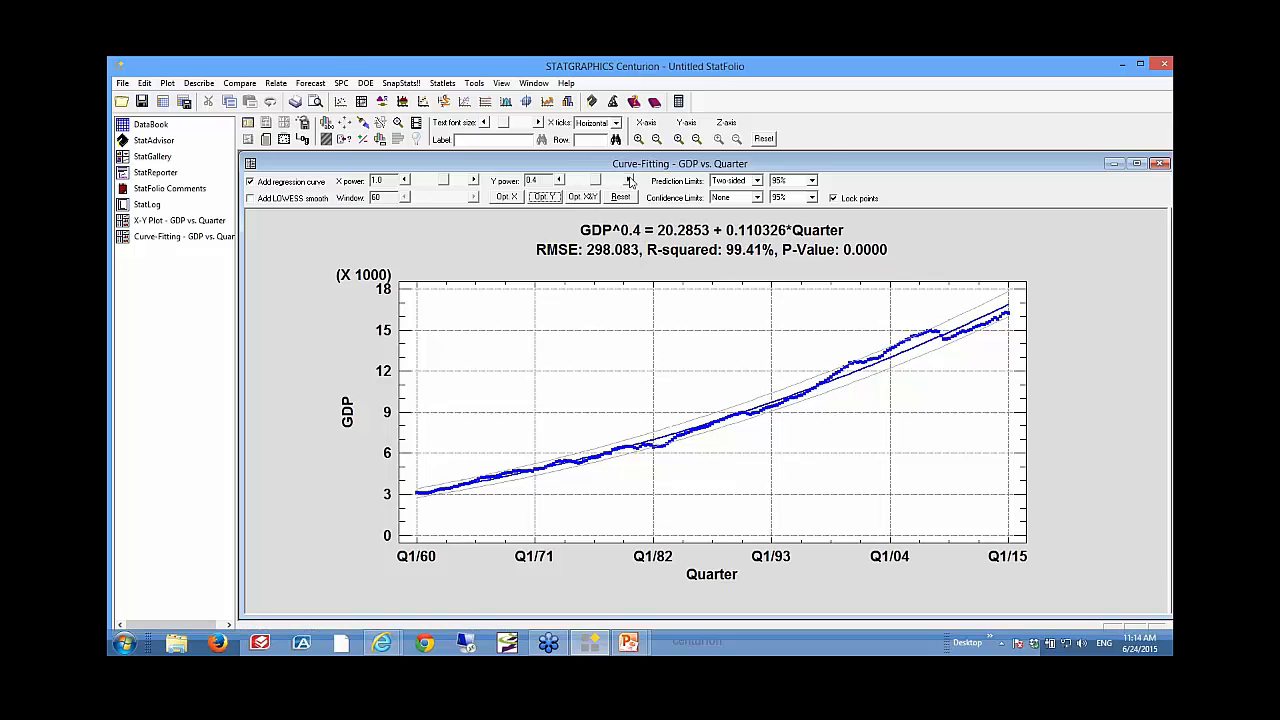
{"action": "left_click", "coordinate": [630, 181]}
{"action": "left_click", "coordinate": [630, 181]}
{"action": "left_click", "coordinate": [630, 181]}
{"action": "left_click", "coordinate": [630, 181]}
{"action": "left_click", "coordinate": [630, 181]}
{"action": "left_click", "coordinate": [630, 181]}
{"action": "left_click", "coordinate": [630, 181]}
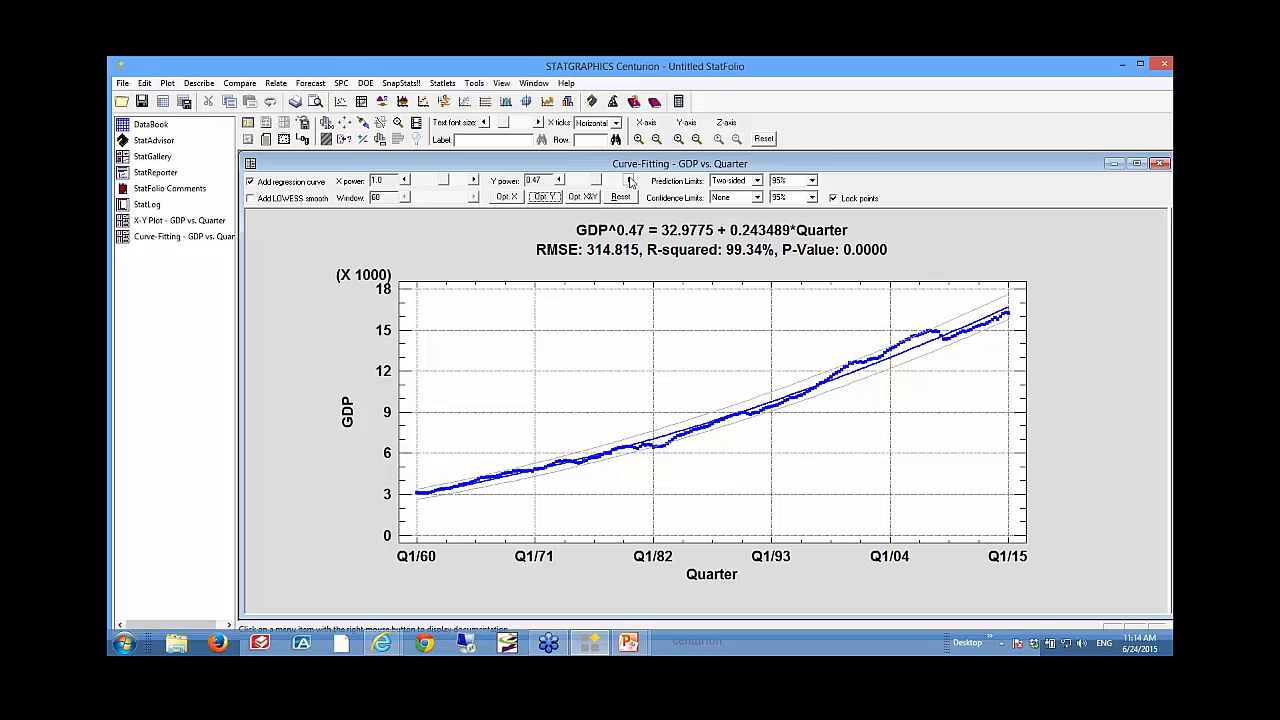
{"action": "left_click", "coordinate": [630, 181]}
{"action": "left_click", "coordinate": [630, 181]}
{"action": "left_click", "coordinate": [630, 181]}
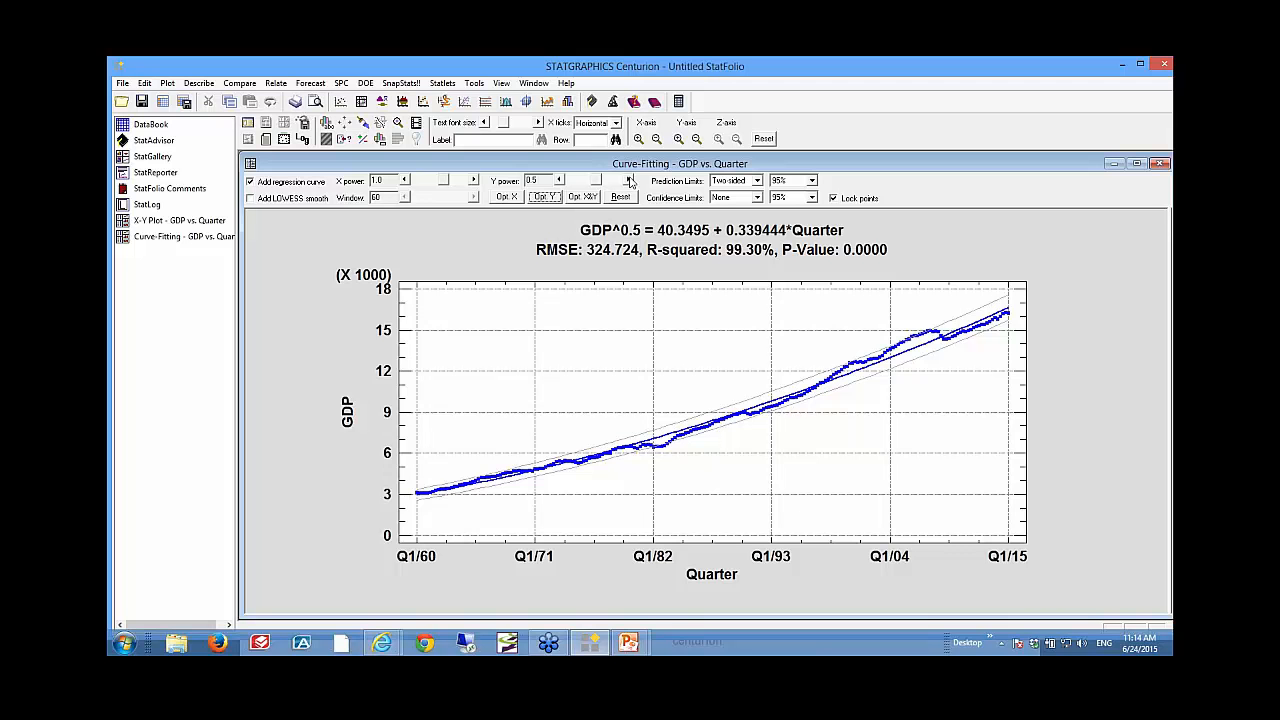
Step: Switch to the PowerPoint slide show and advance to the Time Series Components slide
{"action": "key", "text": "alt+Tab"}
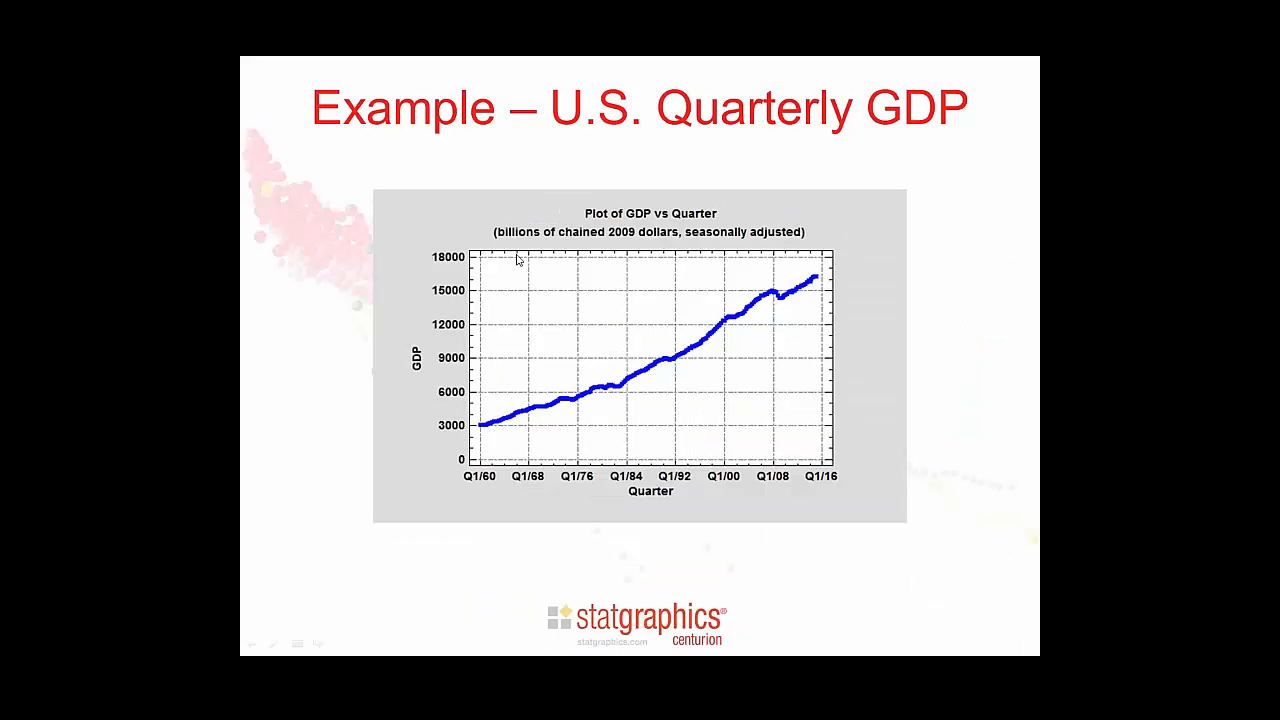
{"action": "left_click", "coordinate": [943, 297]}
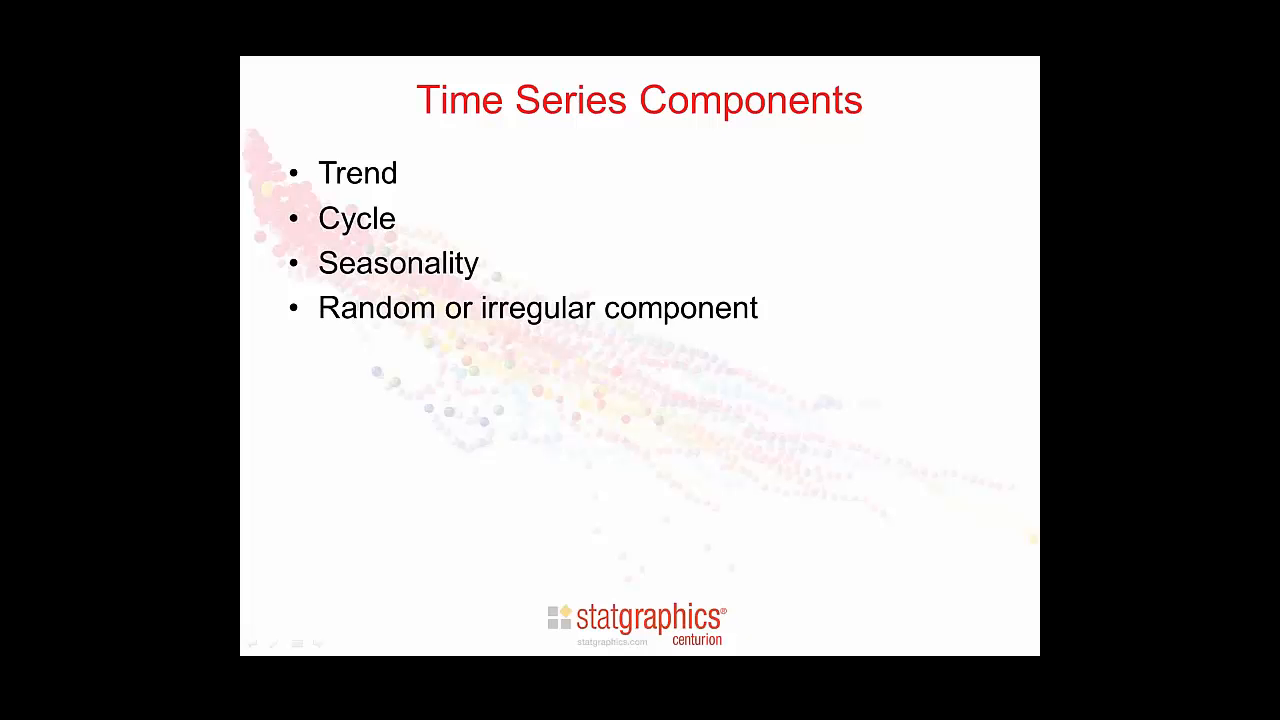
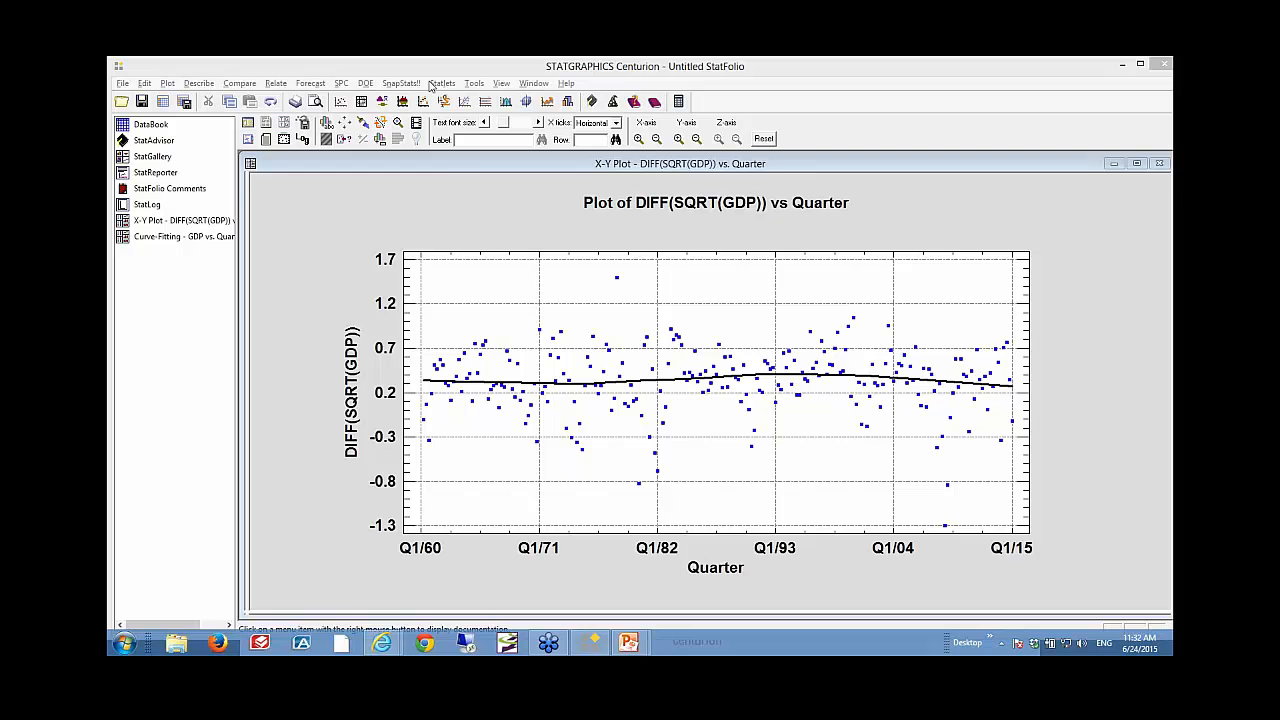
Step: Run the Exponential Smoothing Statlet with GDP as the data and Quarter as the time index
{"action": "left_click", "coordinate": [446, 84]}
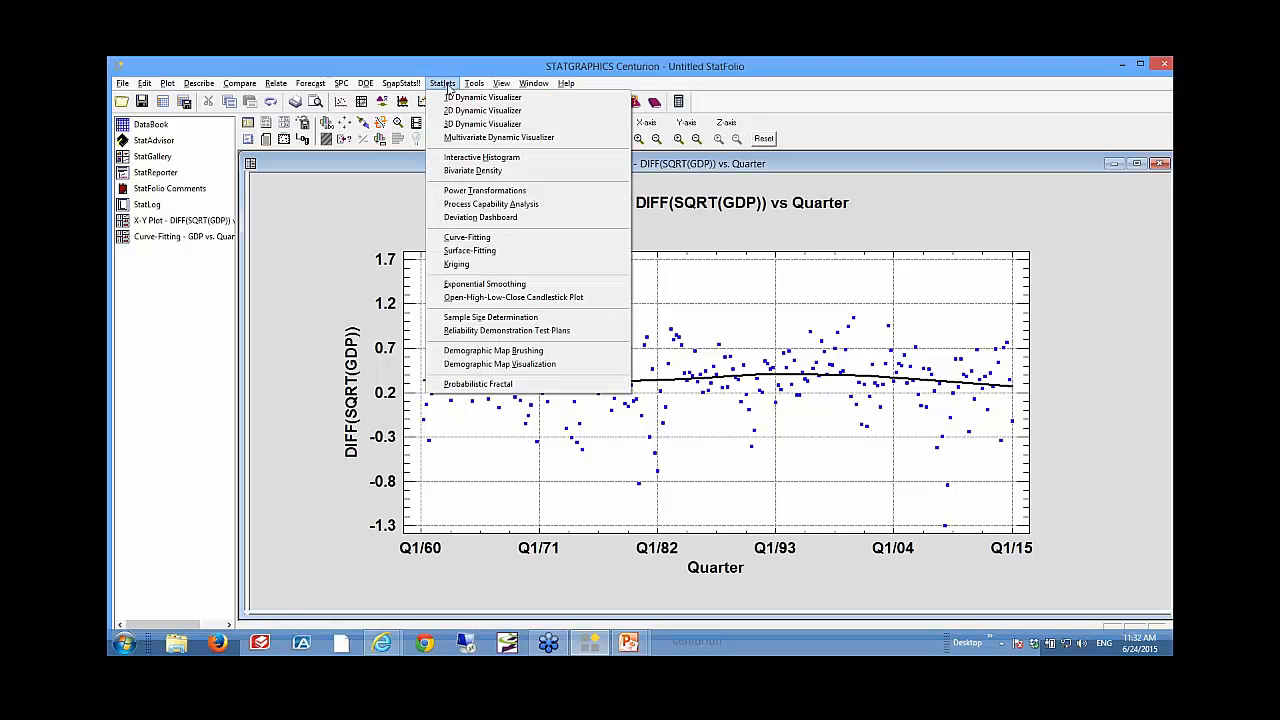
{"action": "left_click", "coordinate": [526, 286]}
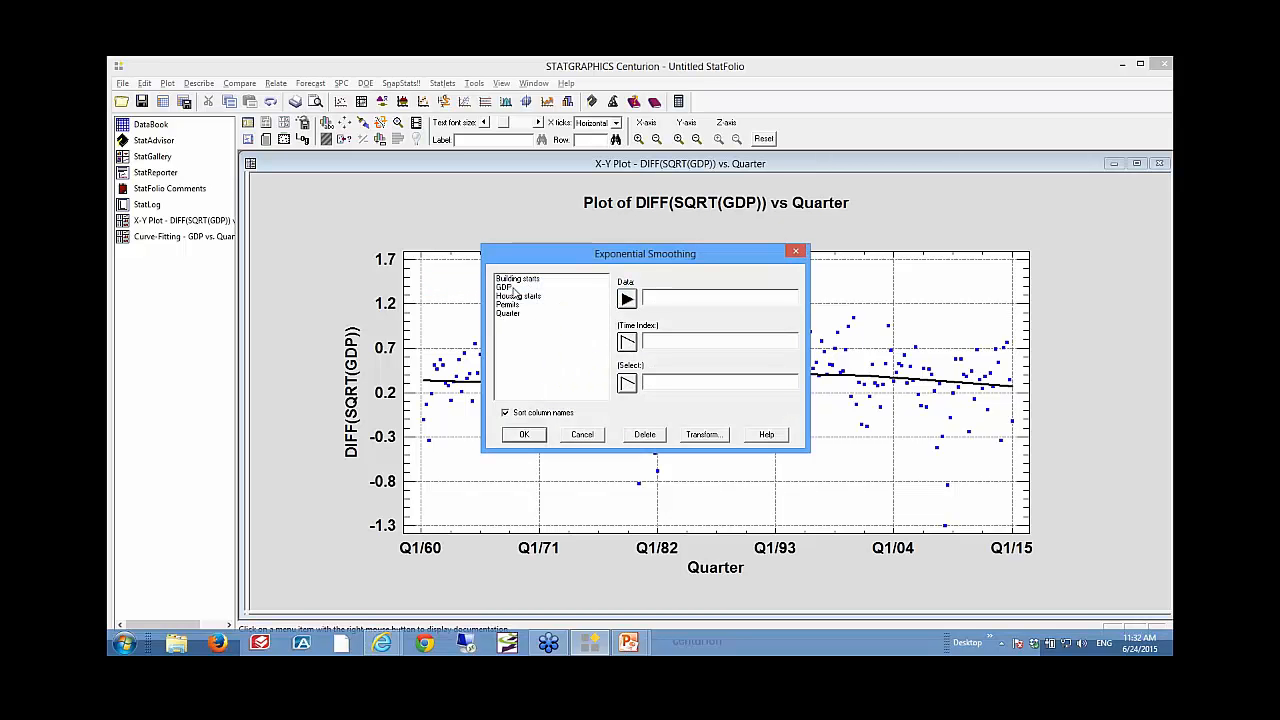
{"action": "left_click", "coordinate": [516, 288]}
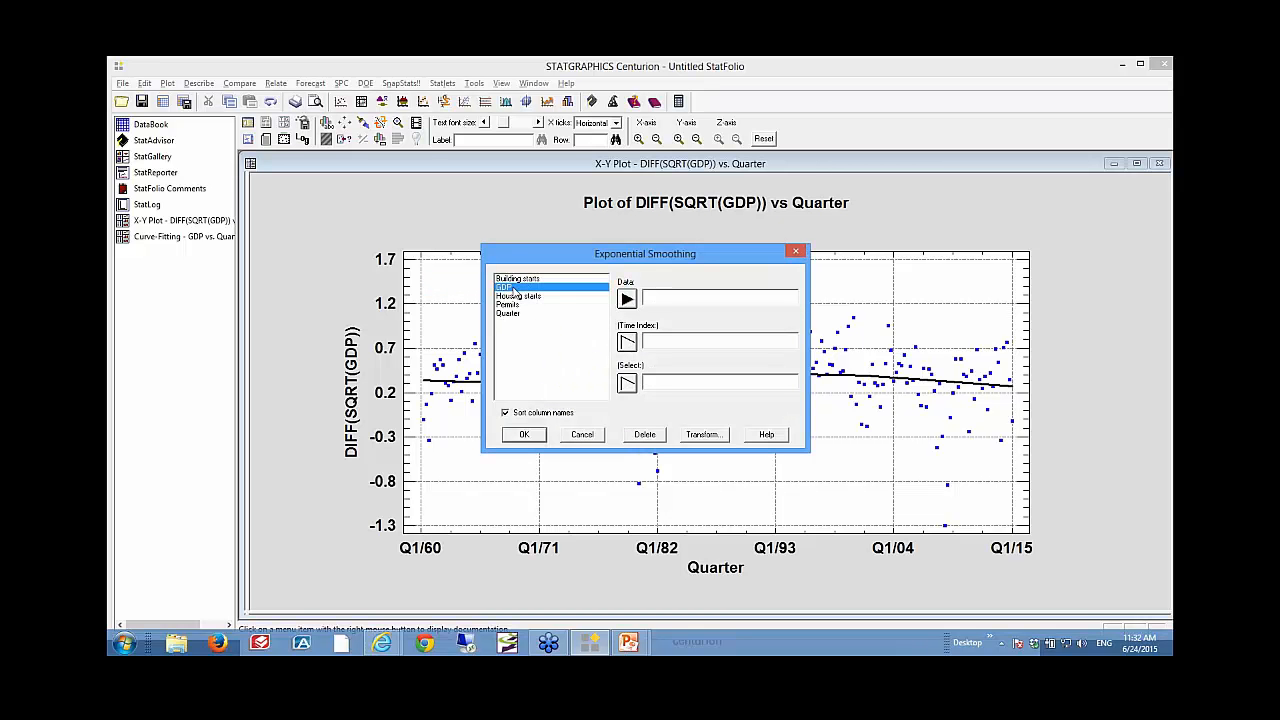
{"action": "left_click", "coordinate": [626, 298]}
{"action": "left_click", "coordinate": [521, 314]}
{"action": "left_click", "coordinate": [626, 343]}
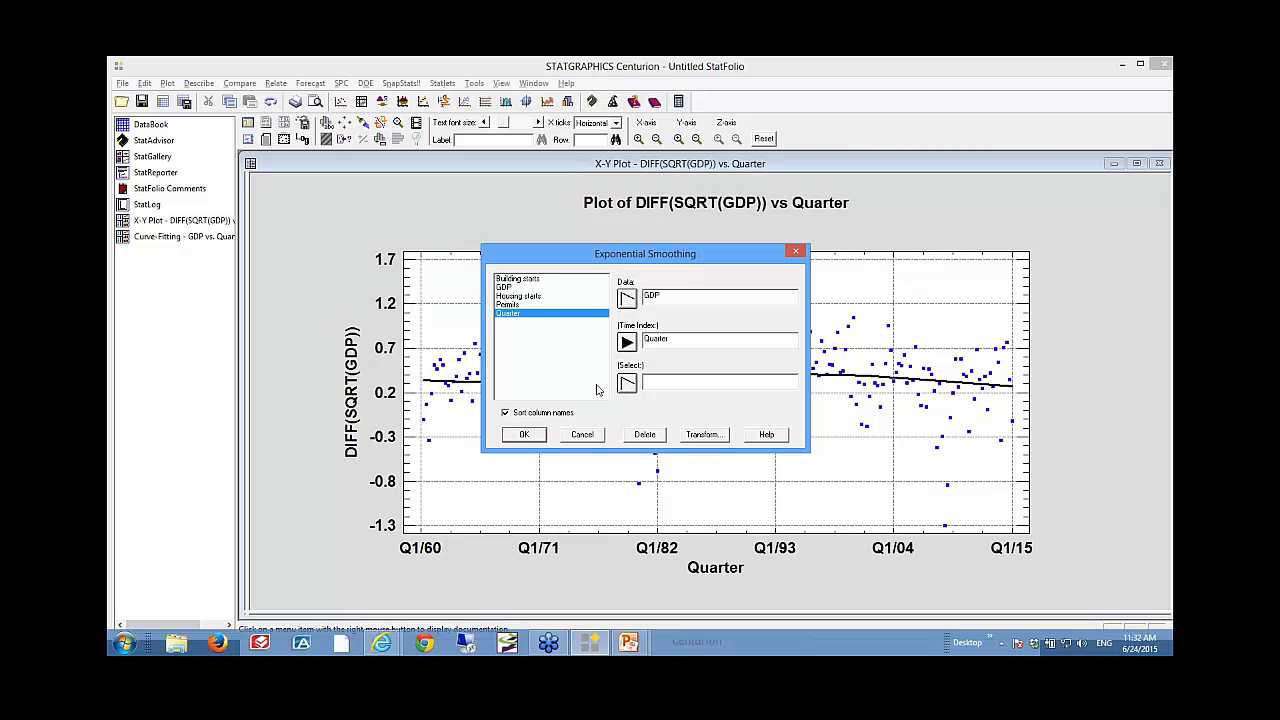
{"action": "left_click", "coordinate": [523, 434]}
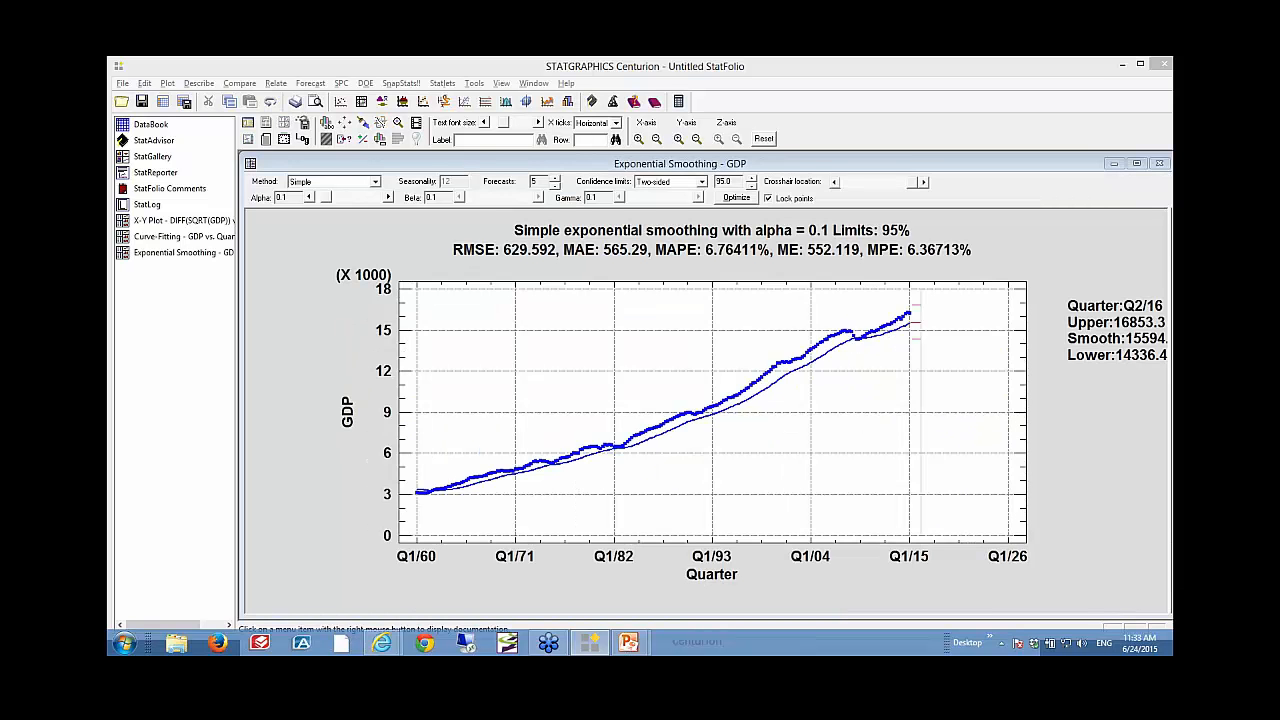
Step: Shift the exponential smoothing plot left so the crosshair read-out beside it fits inside the window
{"action": "left_click", "coordinate": [776, 334]}
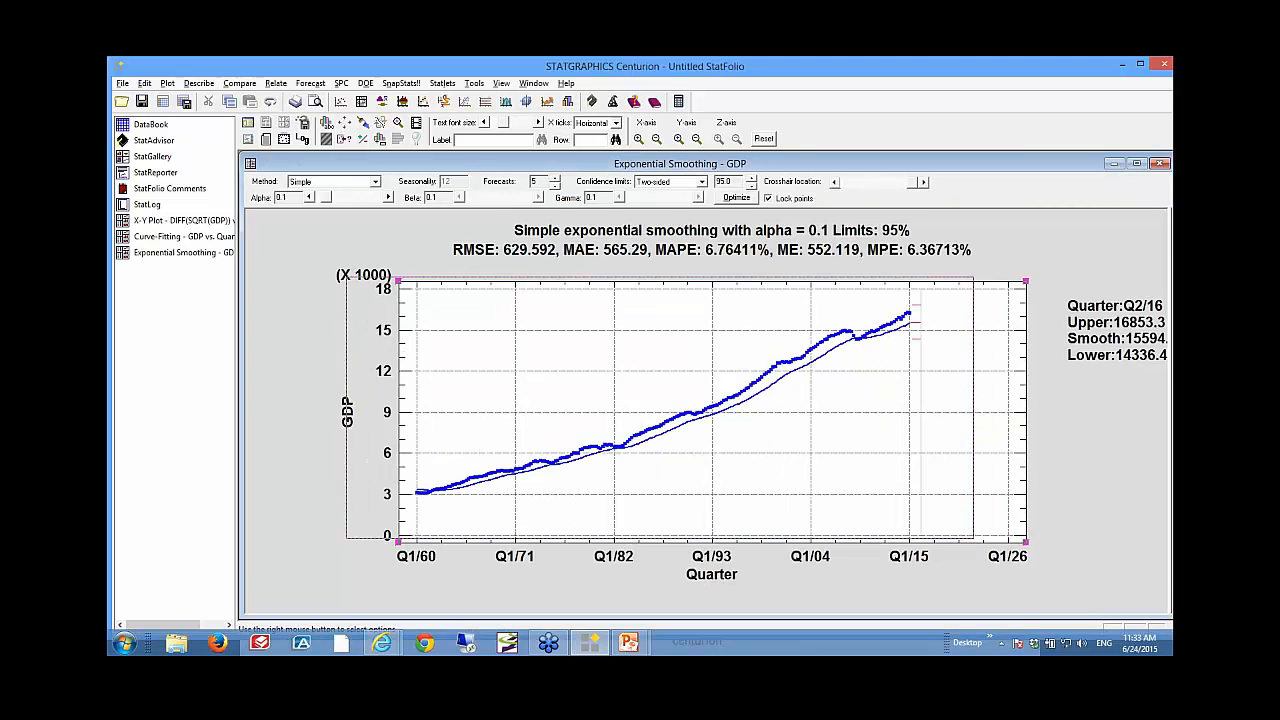
{"action": "left_click_drag", "start_coordinate": [776, 334], "coordinate": [724, 332]}
{"action": "left_click", "coordinate": [1030, 307]}
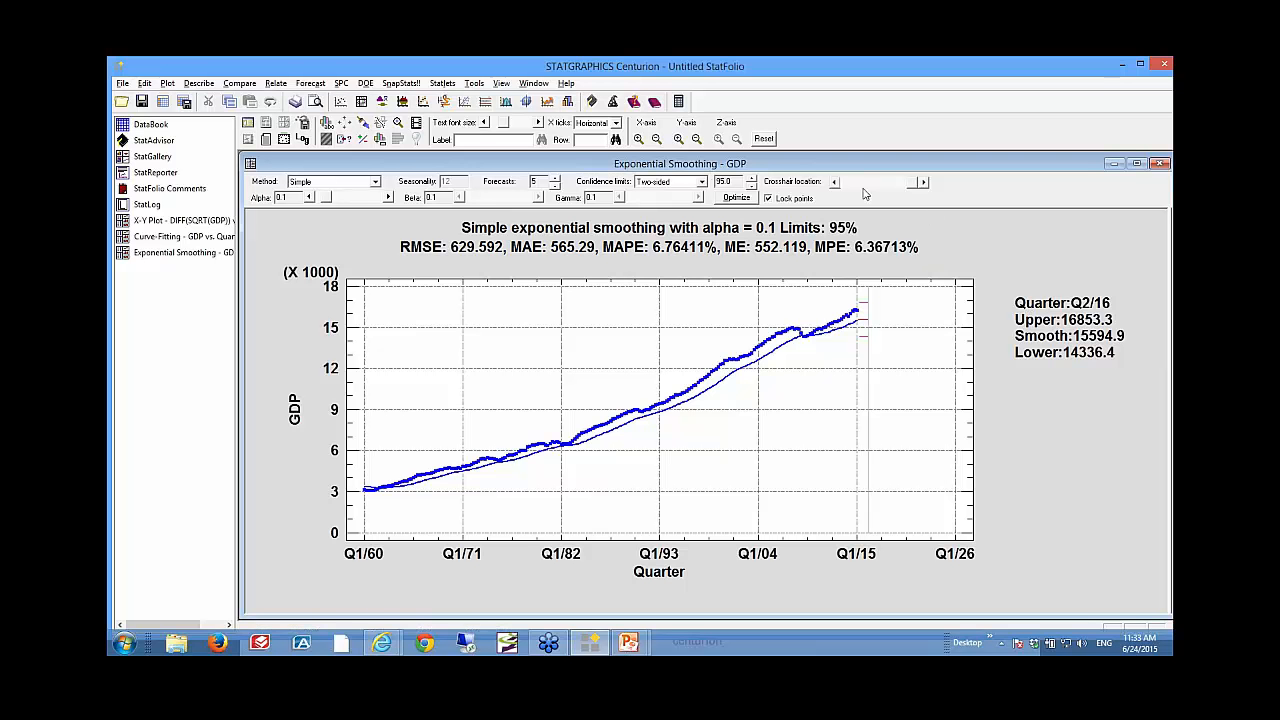
Step: Raise the number of forecasts to 17 and optimize the alpha of the simple exponential smoothing
{"action": "left_click", "coordinate": [557, 180]}
{"action": "left_click", "coordinate": [557, 180]}
{"action": "left_click", "coordinate": [557, 180]}
{"action": "left_click", "coordinate": [557, 180]}
{"action": "left_click", "coordinate": [557, 180]}
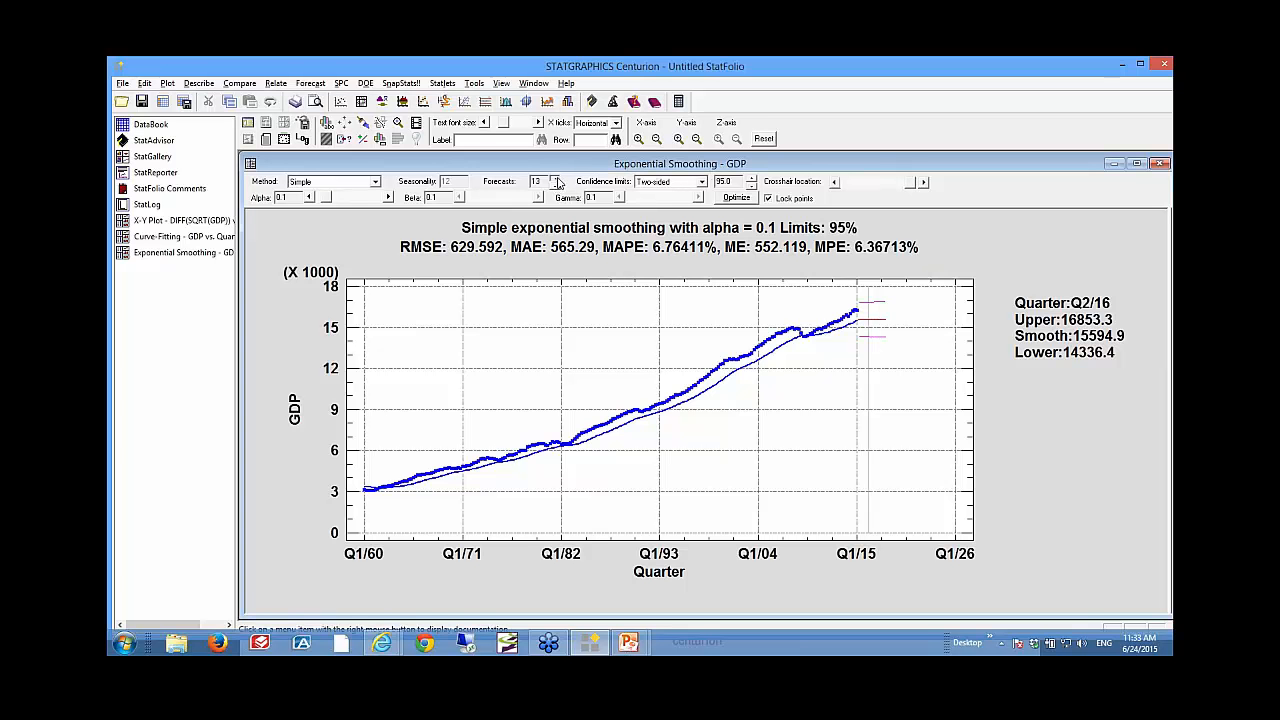
{"action": "left_click", "coordinate": [557, 180]}
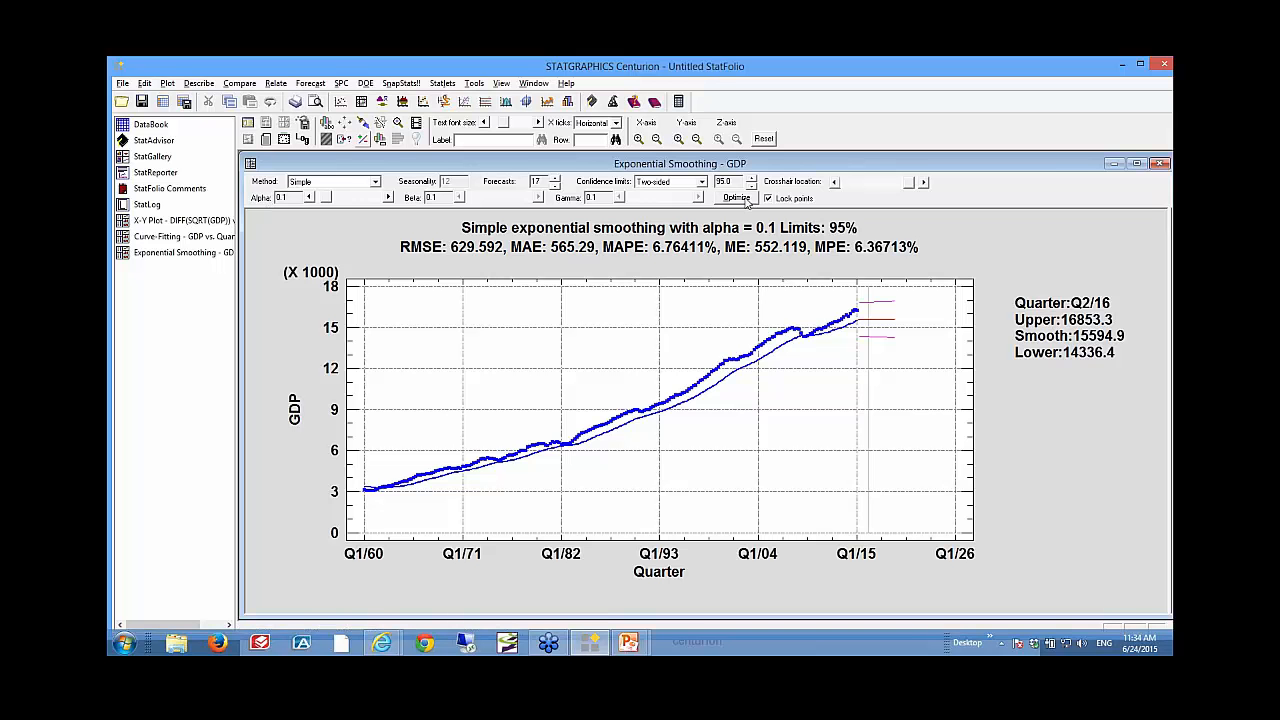
{"action": "left_click", "coordinate": [736, 198]}
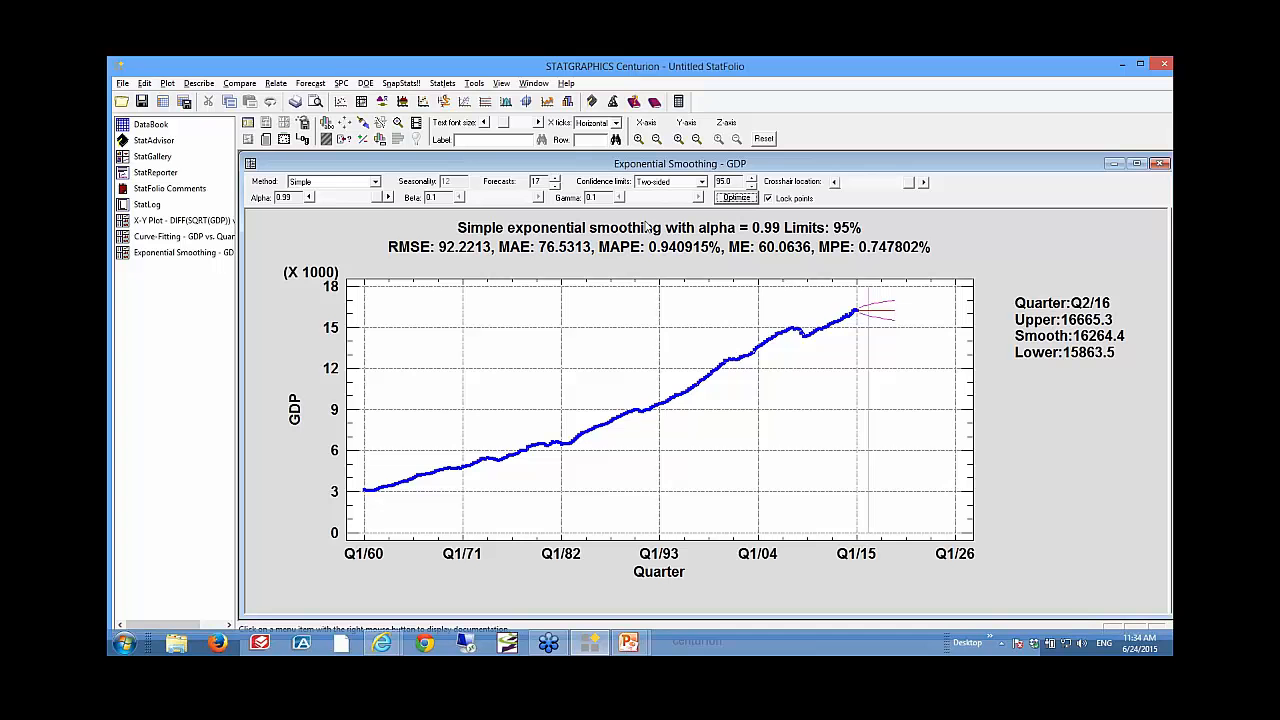
Step: Change the smoothing method to Holt's linear and optimize its alpha and beta
{"action": "left_click", "coordinate": [376, 184]}
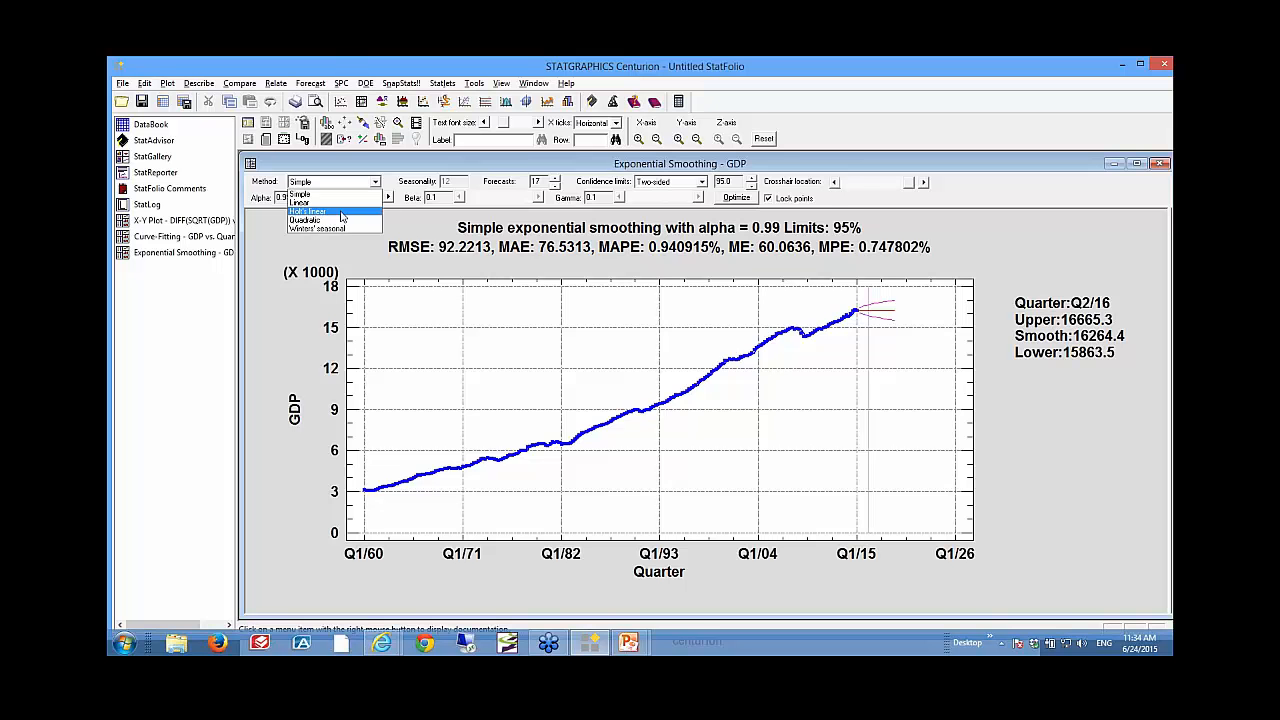
{"action": "left_click", "coordinate": [342, 212]}
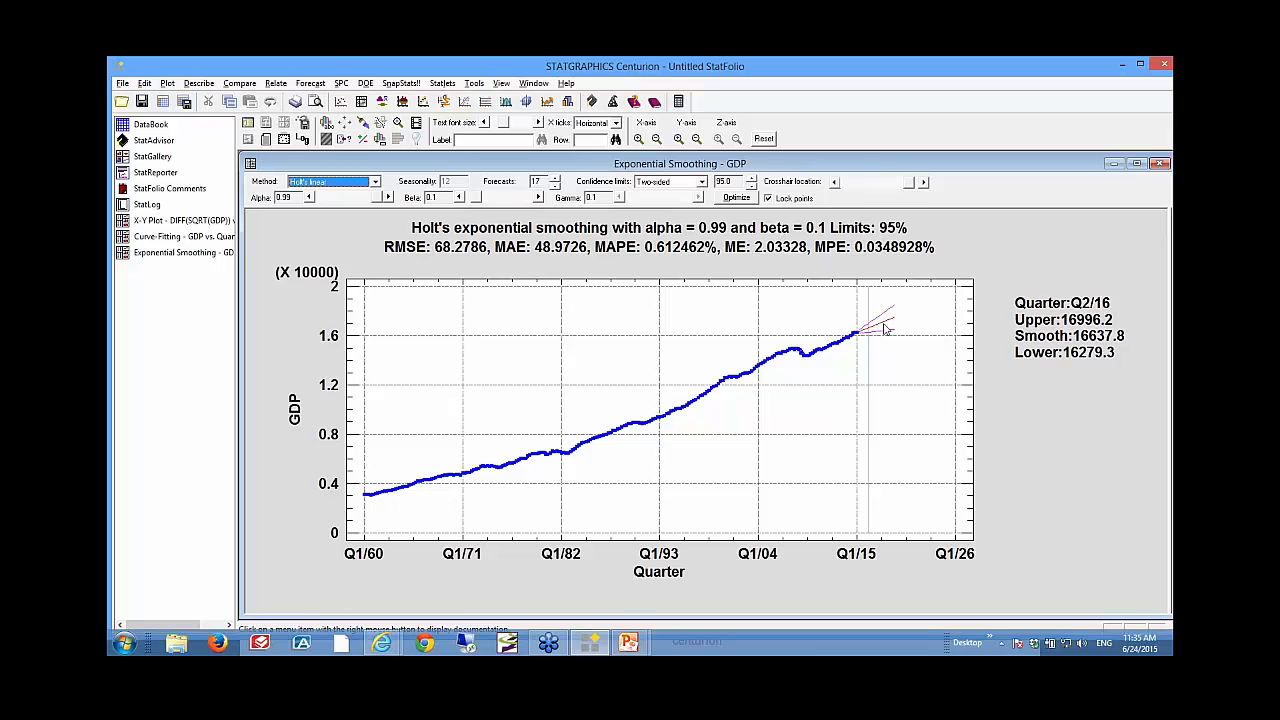
{"action": "left_click", "coordinate": [738, 198]}
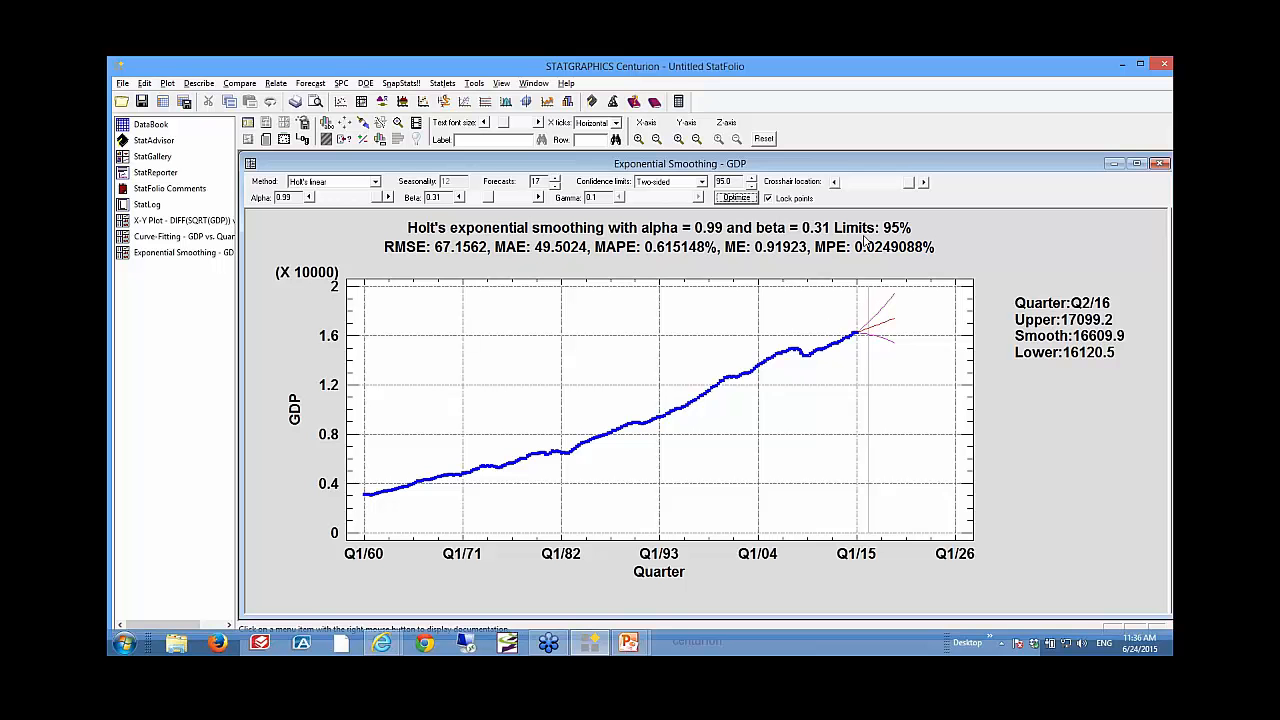
Step: Read the smoothed and forecast GDP by stepping the crosshair back to Q1/15 and forward again to Q2/15
{"action": "left_click", "coordinate": [835, 182]}
{"action": "left_click", "coordinate": [835, 182]}
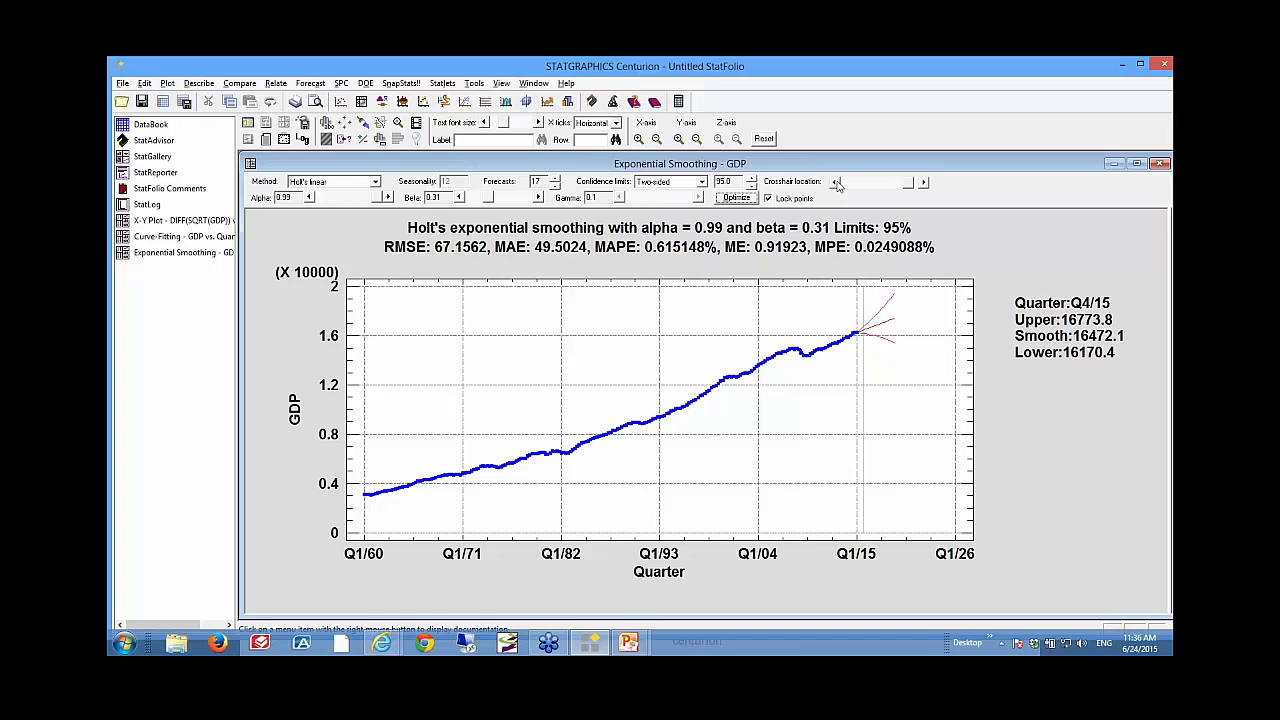
{"action": "left_click", "coordinate": [835, 182]}
{"action": "left_click", "coordinate": [835, 182]}
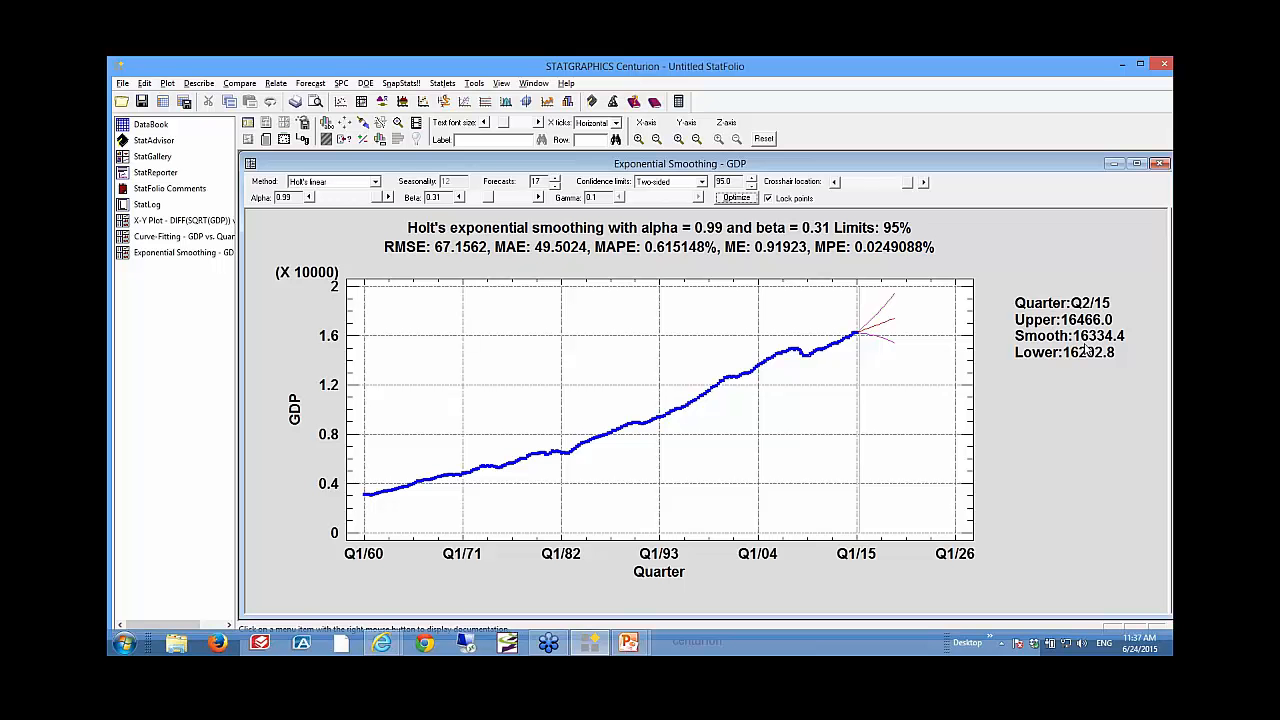
{"action": "left_click", "coordinate": [835, 184]}
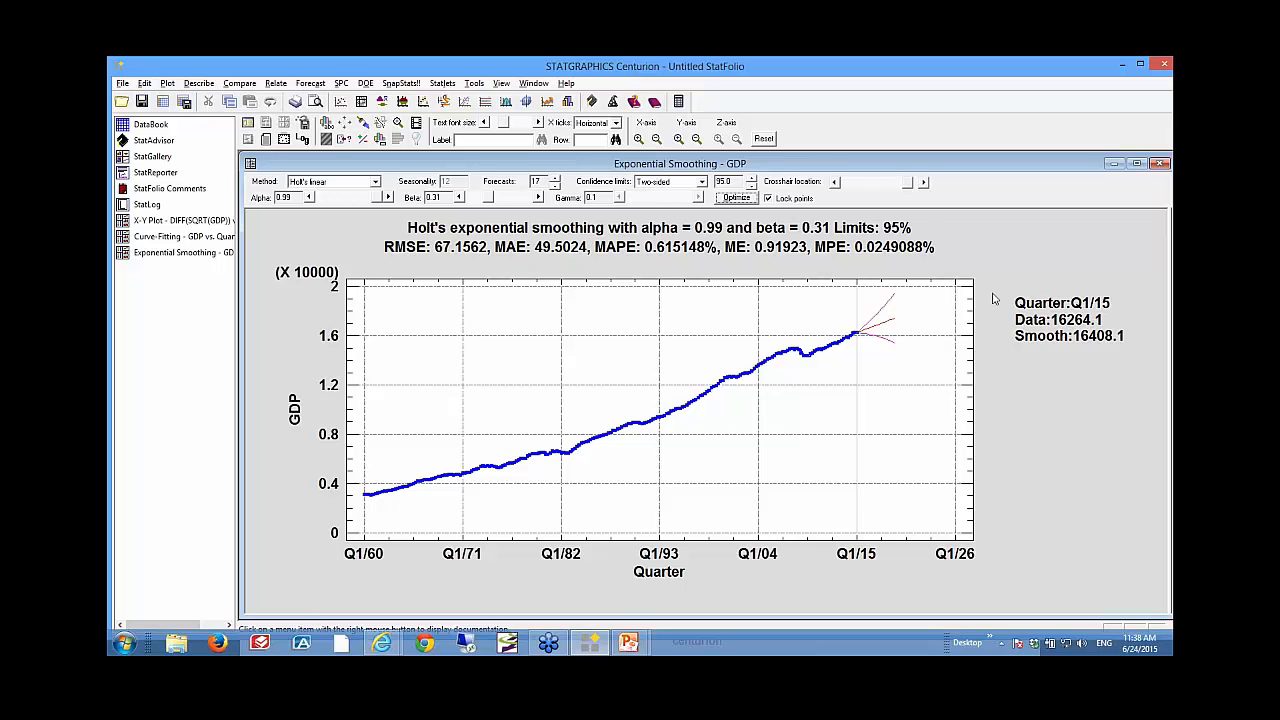
{"action": "left_click", "coordinate": [924, 183]}
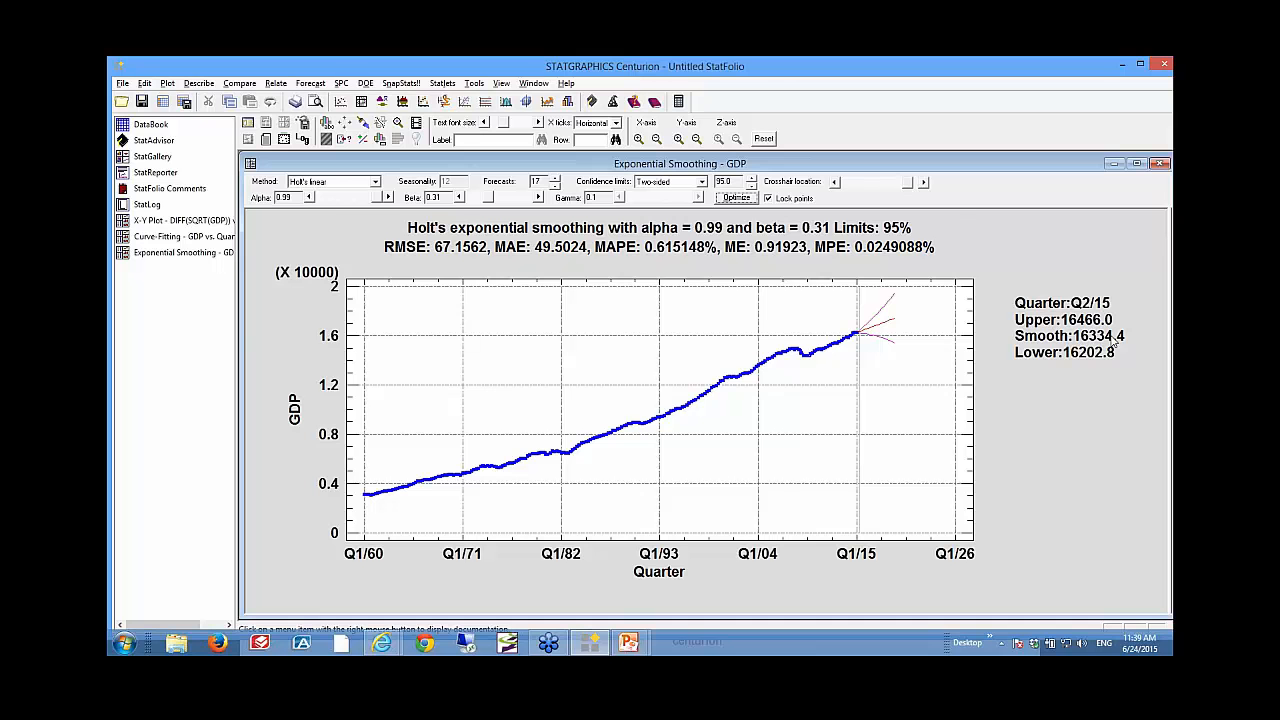
Step: Switch to the PowerPoint slide show and advance past Holt's Linear Exp. Smoothing to the ARIMA Models slide
{"action": "key", "text": "alt+Tab"}
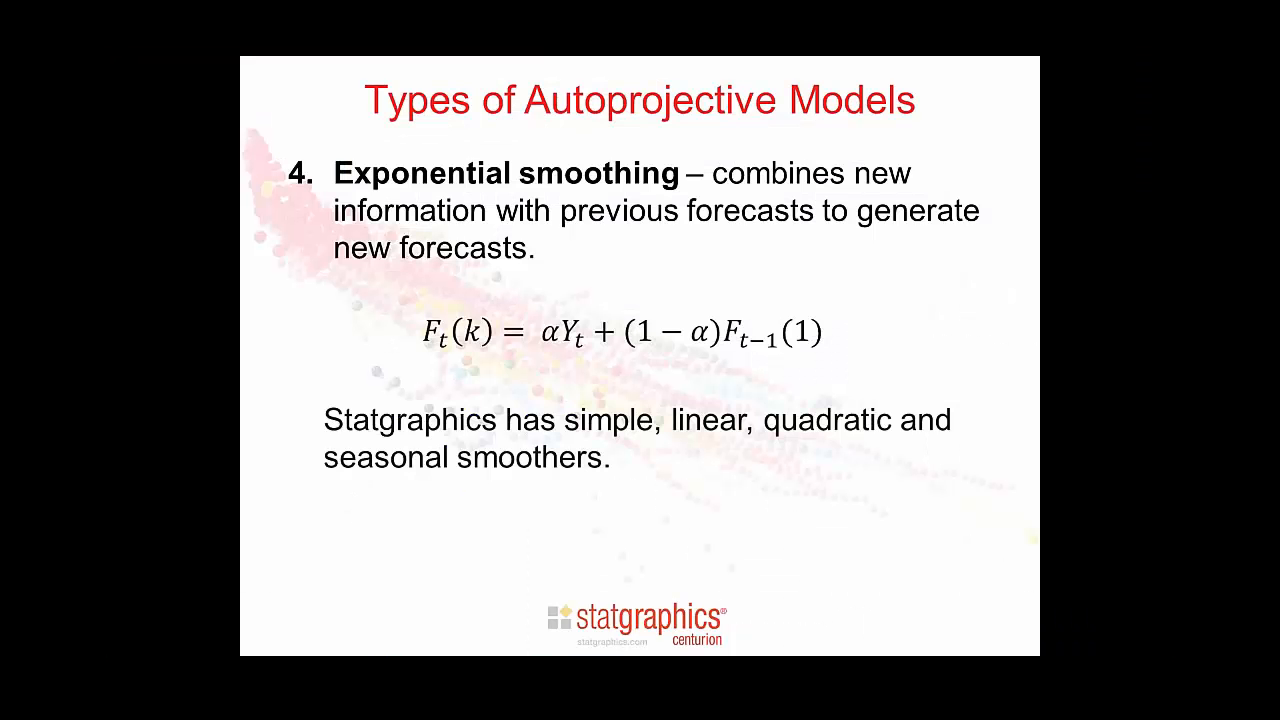
{"action": "left_click", "coordinate": [872, 332]}
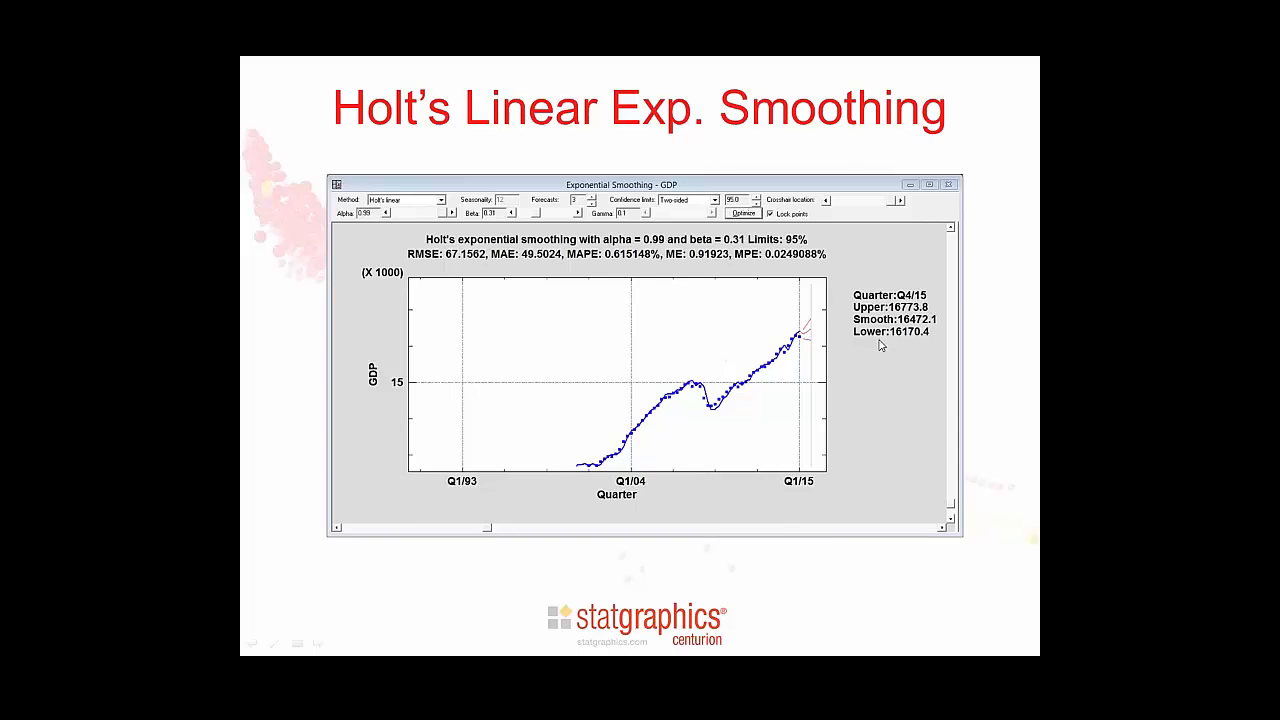
{"action": "left_click", "coordinate": [881, 345]}
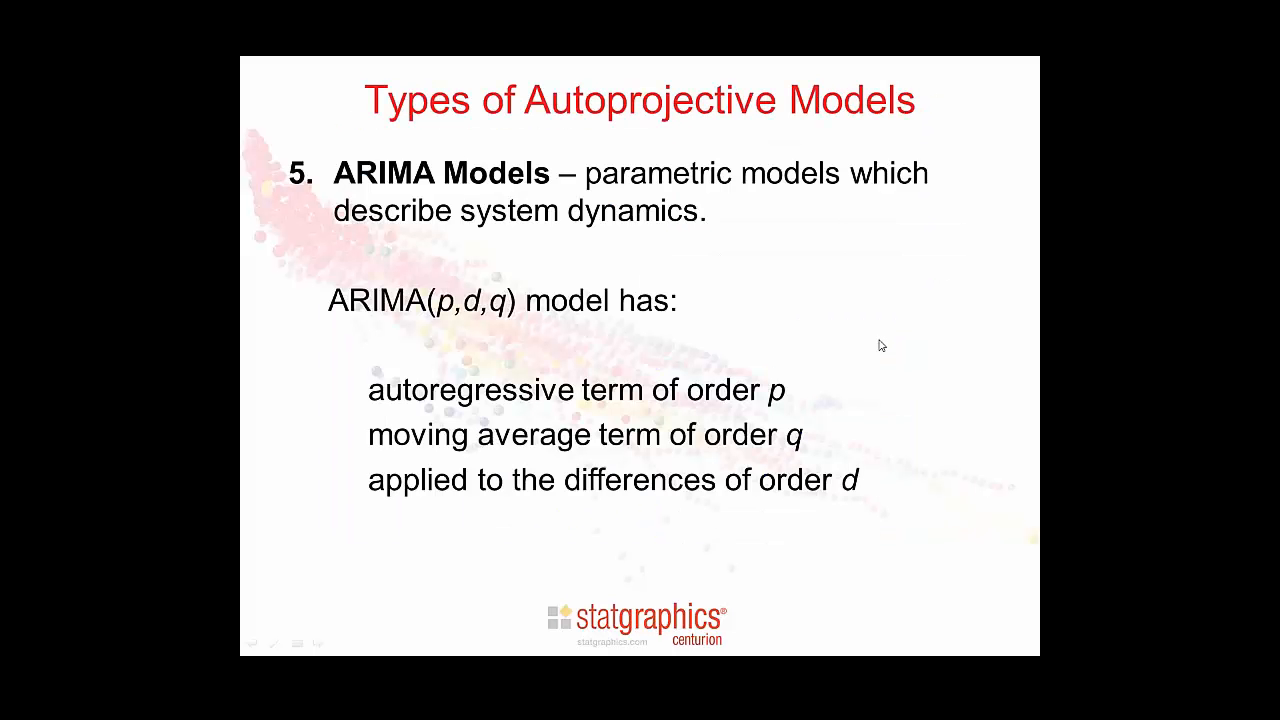
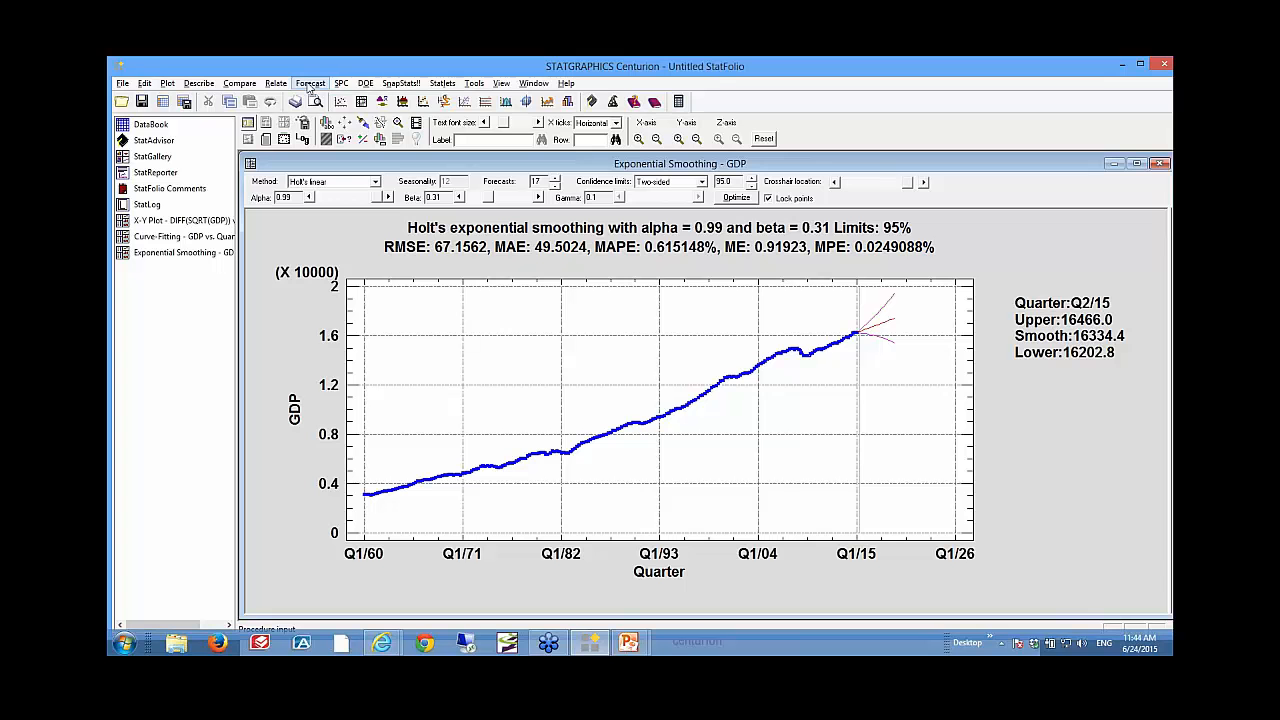
Step: Set up Automatic Model Selection in Statgraphics with GDP as the data and Quarter as the time indices
{"action": "left_click", "coordinate": [310, 84]}
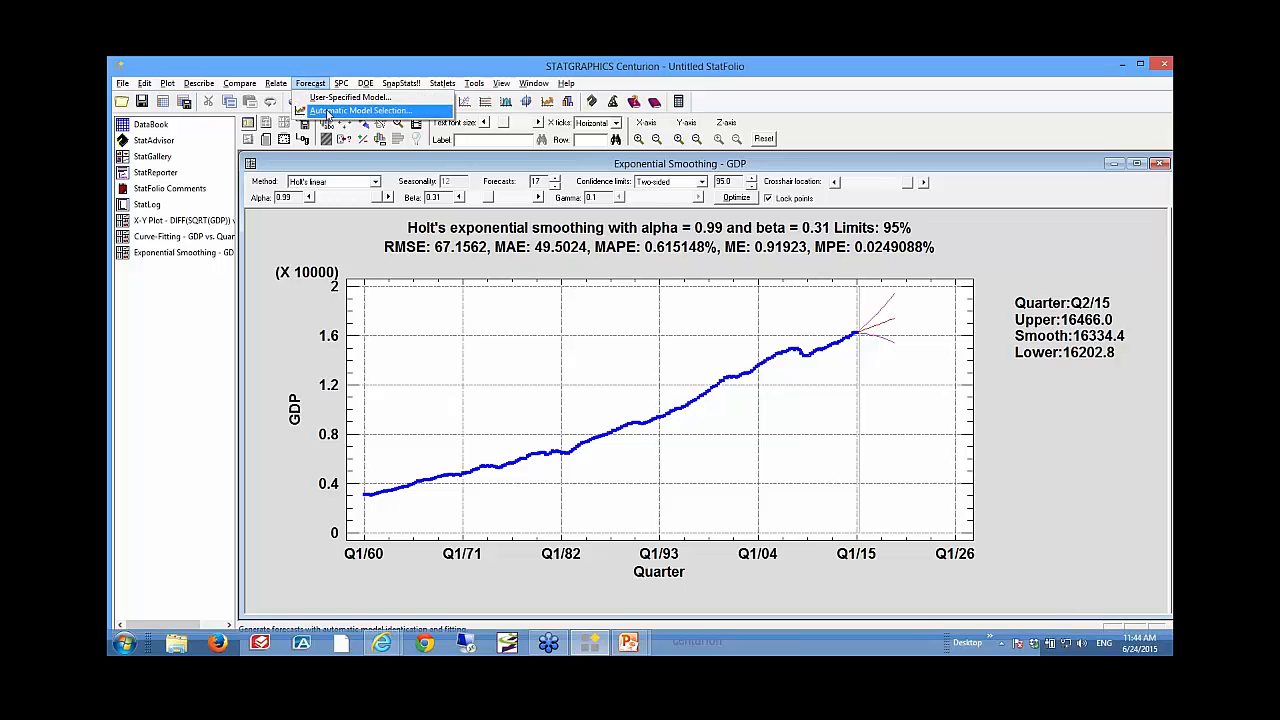
{"action": "left_click", "coordinate": [327, 112]}
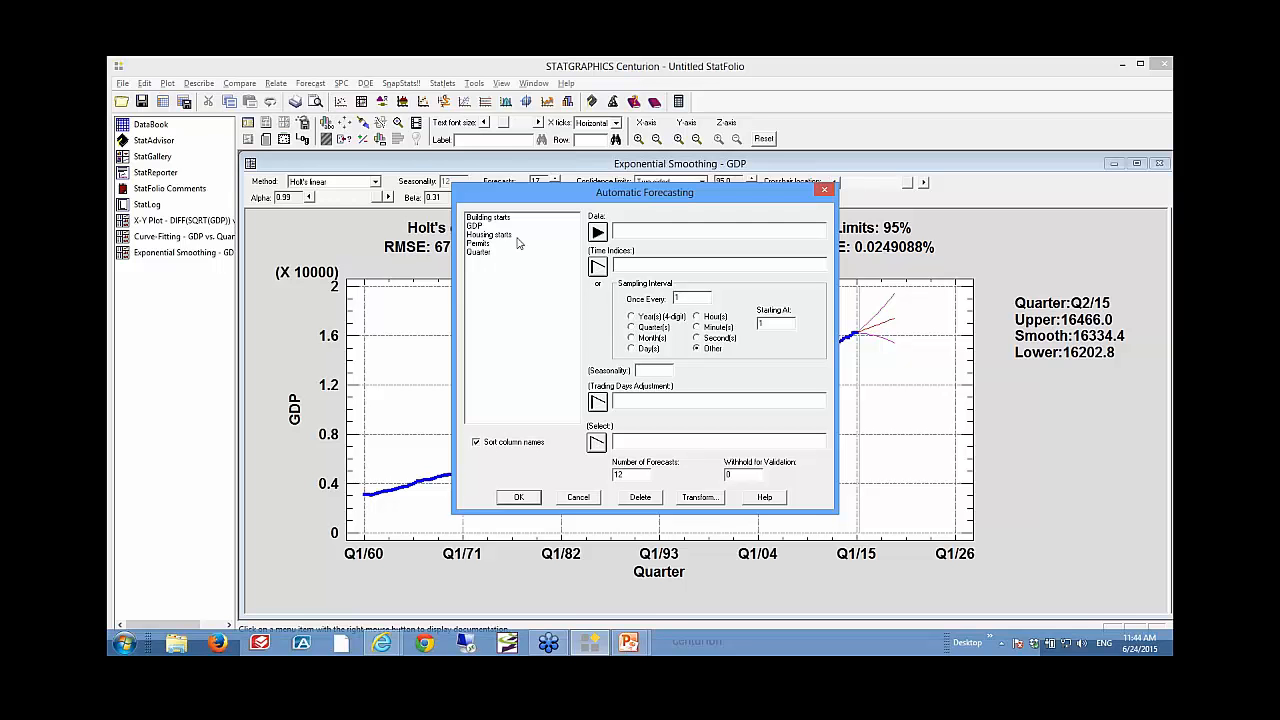
{"action": "left_click", "coordinate": [475, 226]}
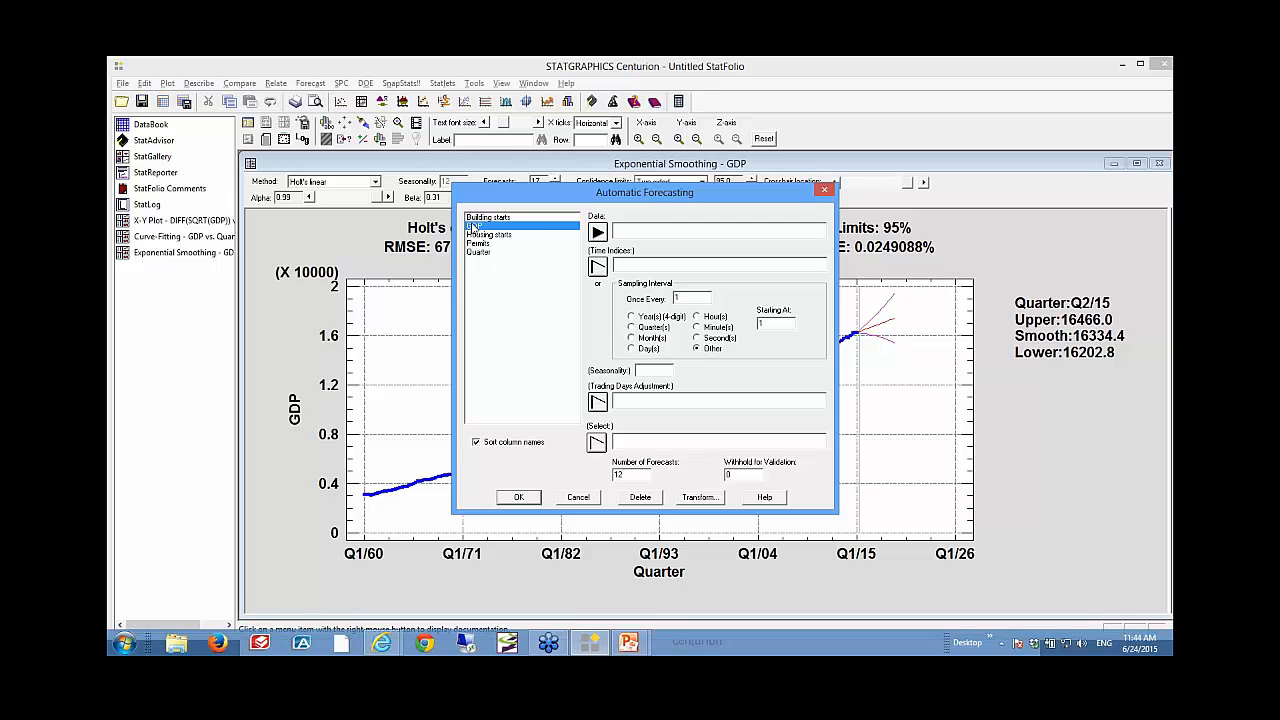
{"action": "left_click", "coordinate": [597, 233]}
{"action": "left_click", "coordinate": [488, 254]}
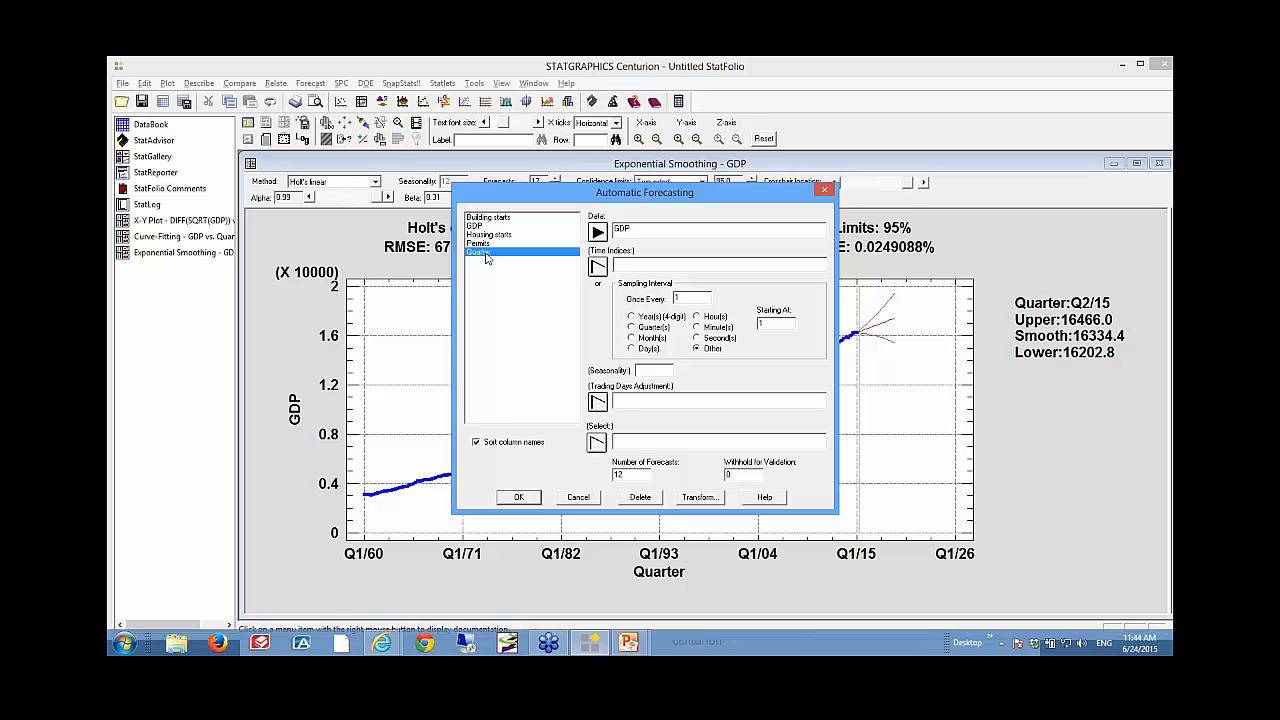
{"action": "left_click", "coordinate": [597, 266]}
Step: Set the number of forecasts to 3 and accept the Automatic Forecasting data input
{"action": "left_click_drag", "start_coordinate": [640, 477], "coordinate": [607, 478]}
{"action": "type", "text": "3"}
{"action": "left_click", "coordinate": [741, 473]}
{"action": "left_click", "coordinate": [522, 499]}
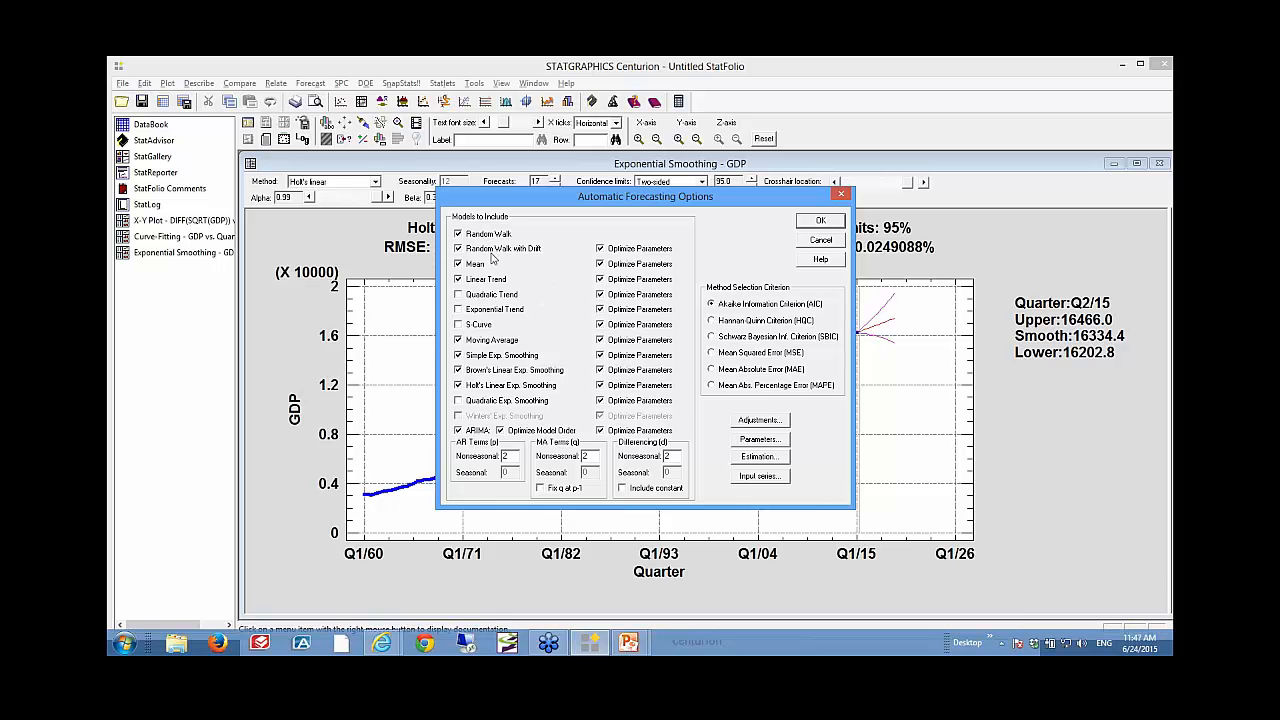
Step: Add Quadratic Trend, Exponential Trend, S-Curve and Quadratic Exp. Smoothing to the models to include
{"action": "left_click", "coordinate": [471, 295]}
{"action": "left_click", "coordinate": [471, 309]}
{"action": "left_click", "coordinate": [471, 325]}
{"action": "left_click", "coordinate": [463, 400]}
Step: Switch to the PowerPoint slide show and advance to the Method Selection Criterion slide
{"action": "key", "text": "alt+Tab"}
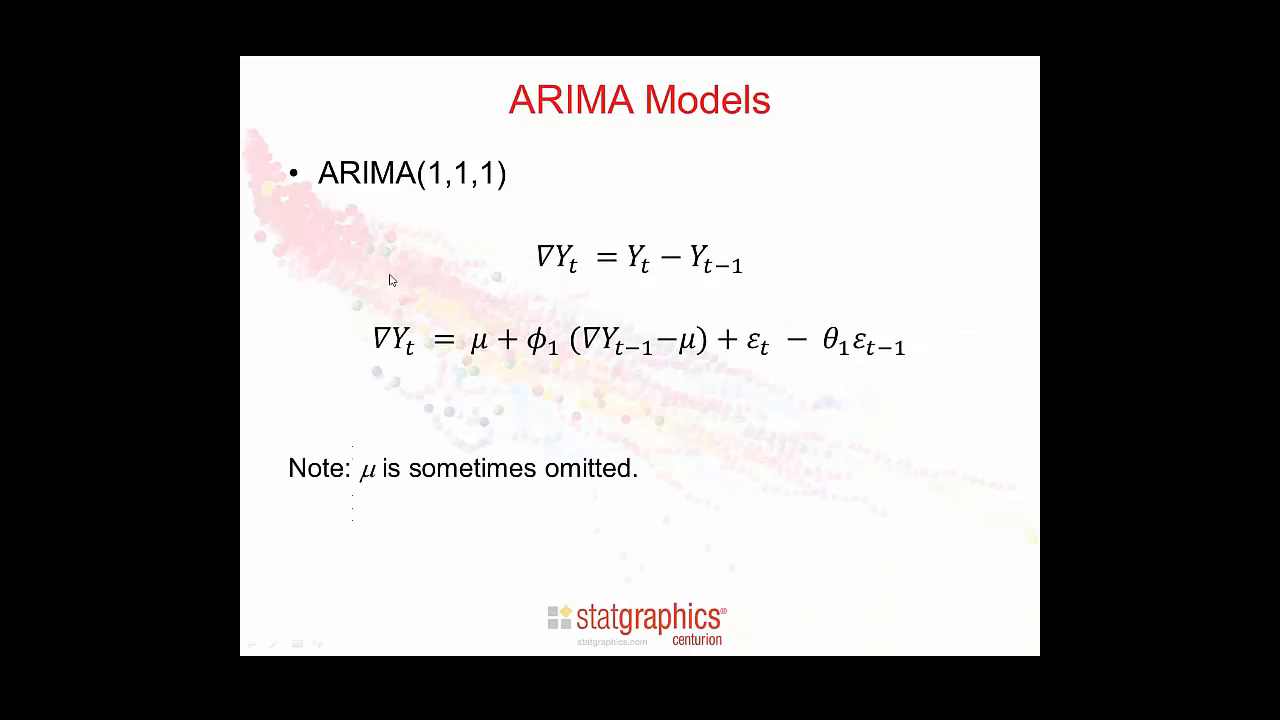
{"action": "key", "text": "Right"}
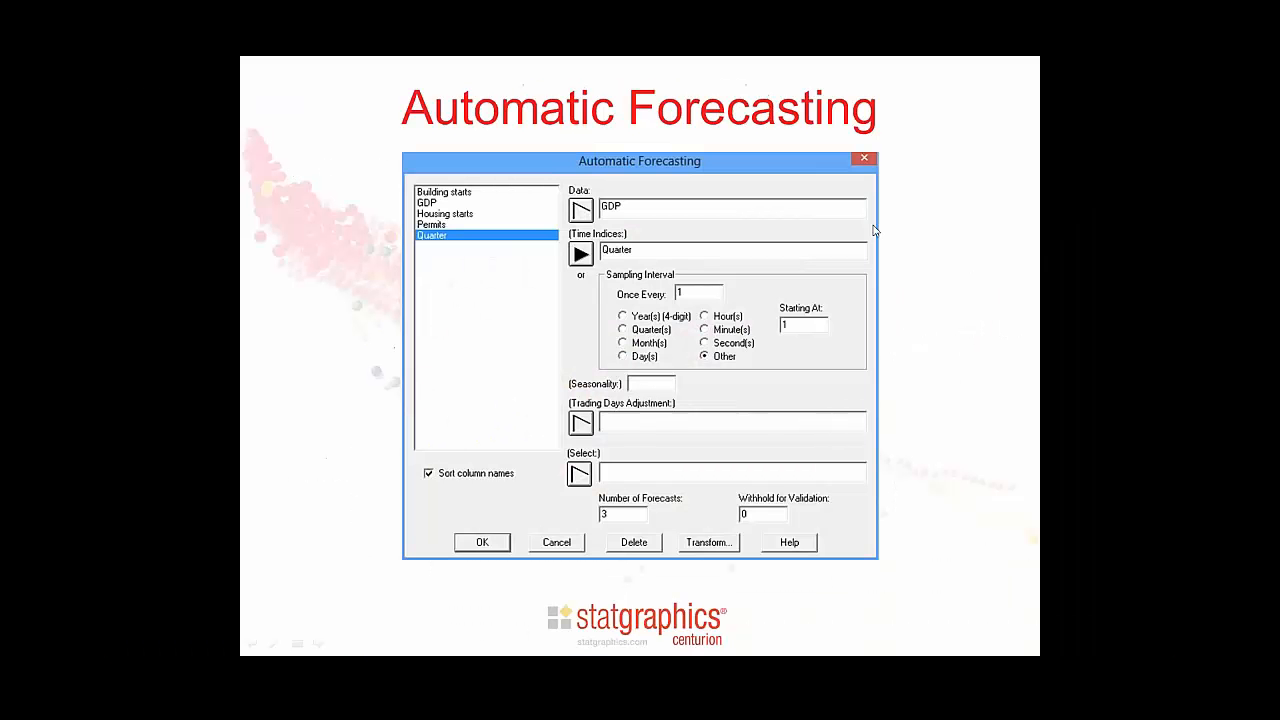
{"action": "key", "text": "Right"}
{"action": "key", "text": "Right"}
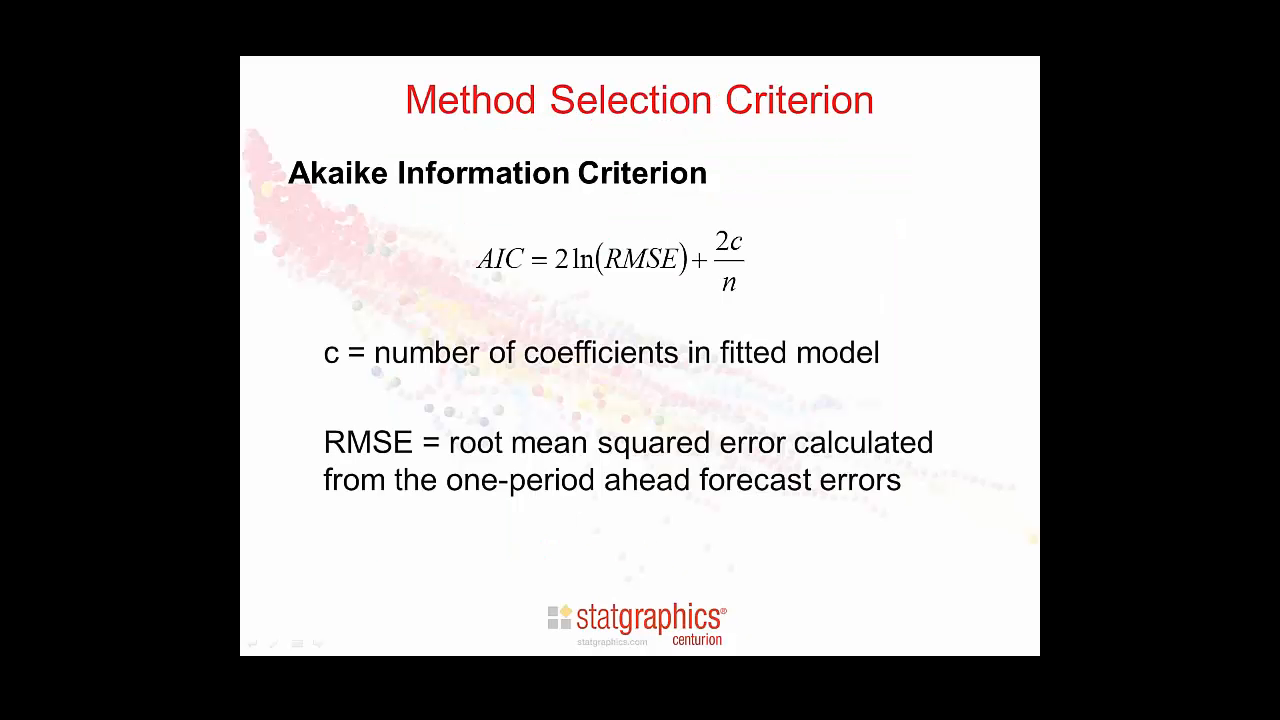
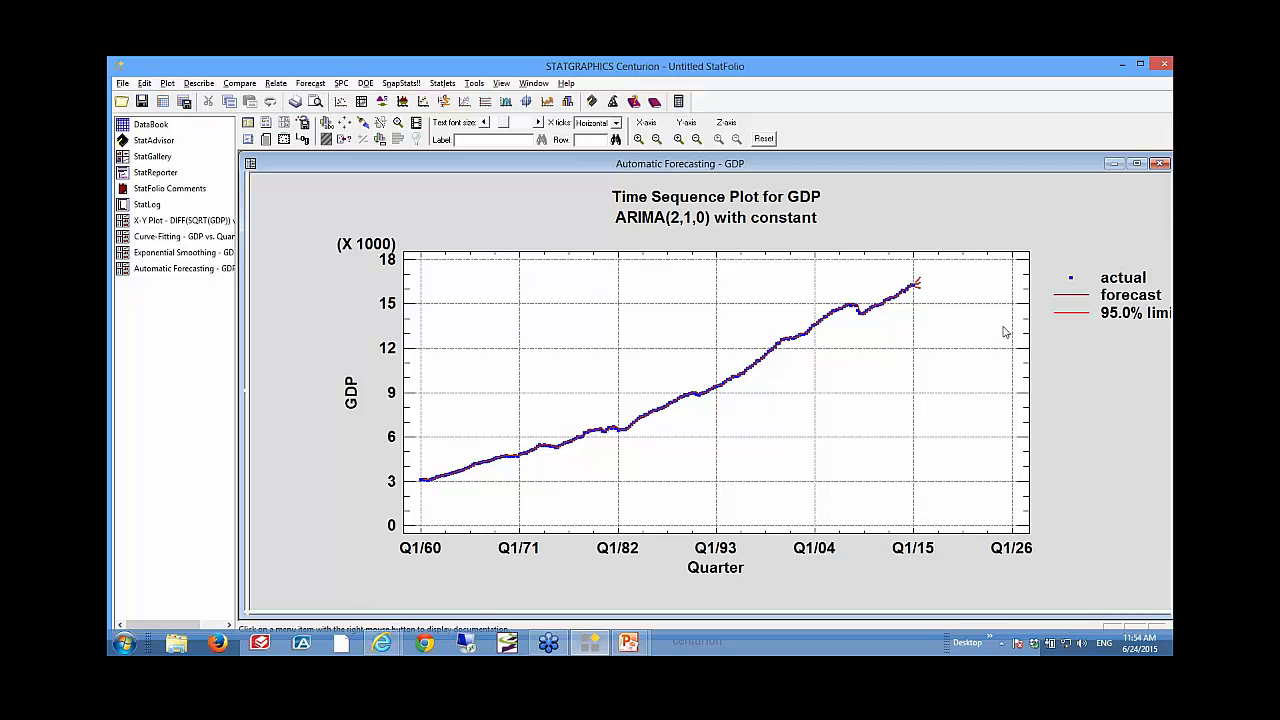
Step: Move the time sequence plot's legend above the plot area and zoom in on the forecasts at the end of the series
{"action": "left_click_drag", "start_coordinate": [1147, 292], "coordinate": [962, 206]}
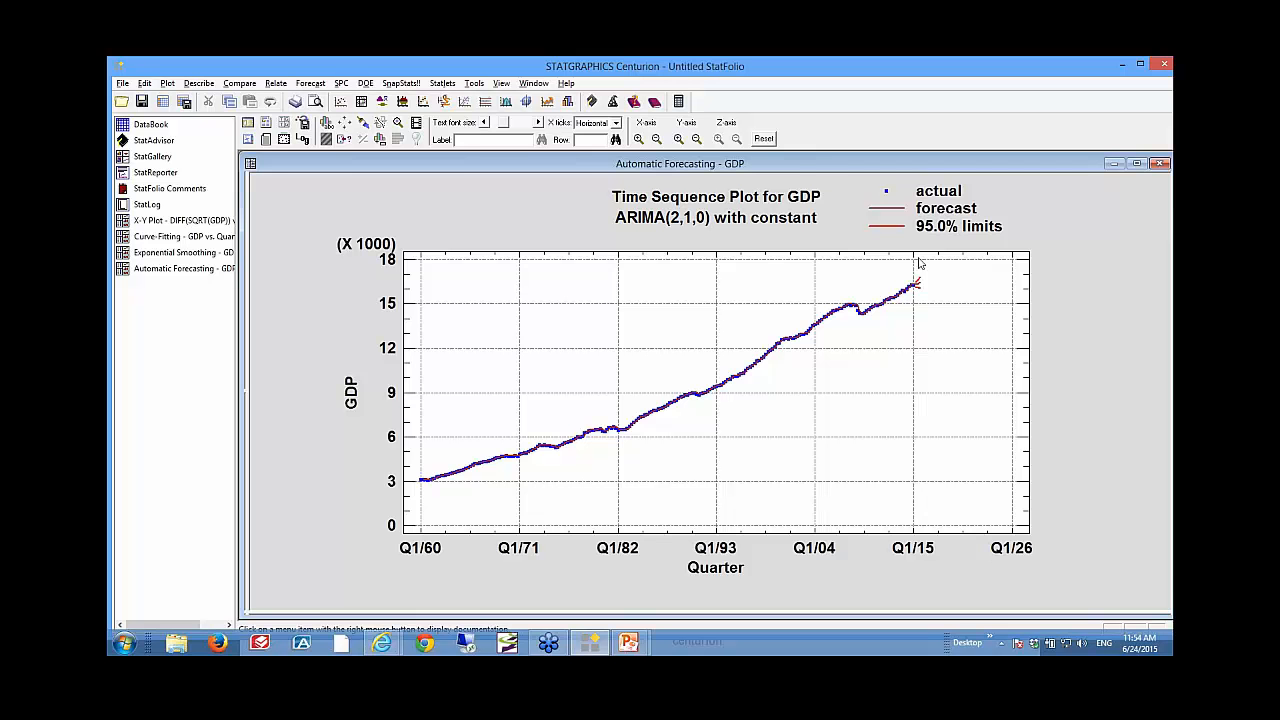
{"action": "right_click", "coordinate": [1028, 205]}
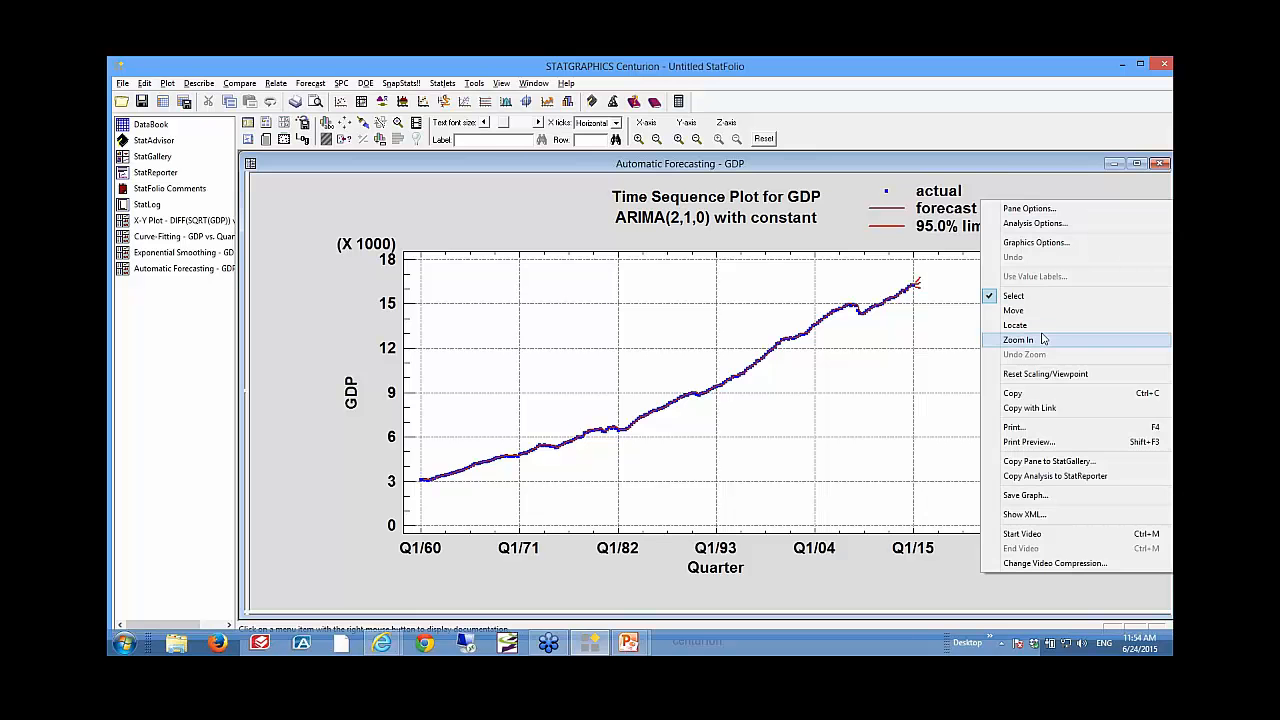
{"action": "left_click", "coordinate": [1042, 340]}
{"action": "left_click_drag", "start_coordinate": [897, 270], "coordinate": [942, 306]}
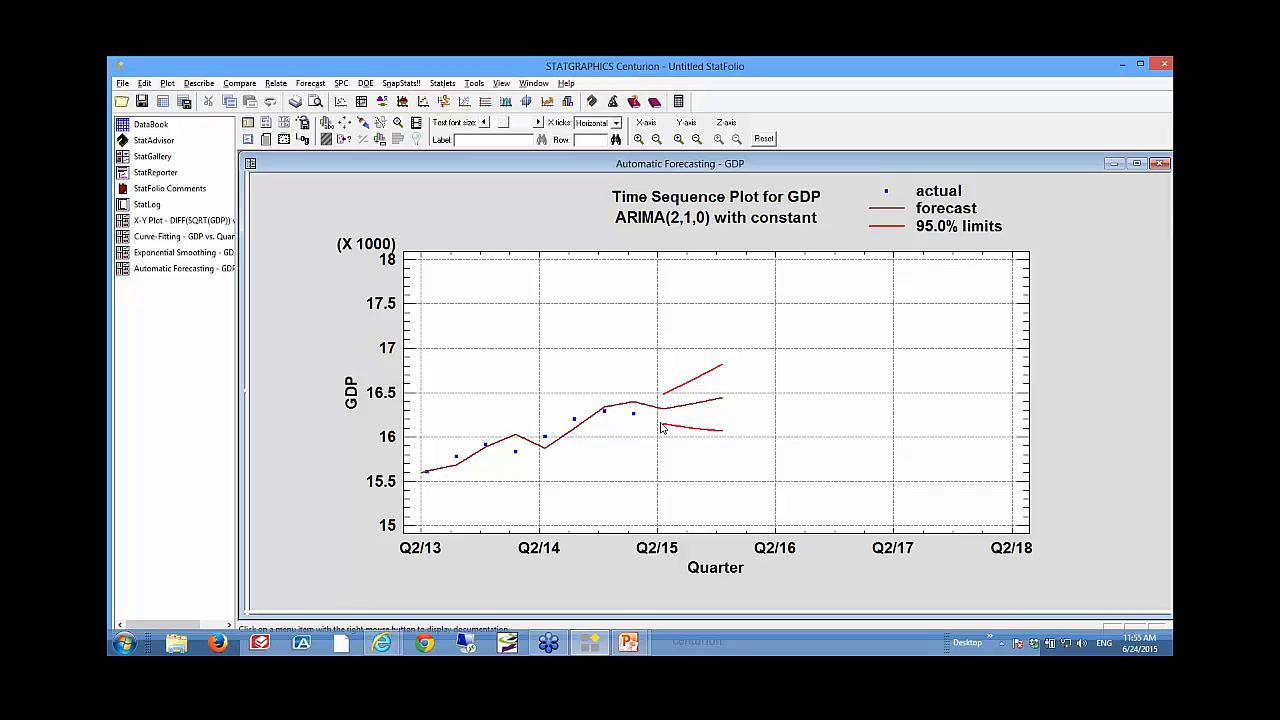
Step: Return to the four-pane forecasting results and enlarge the analysis summary to examine the selected ARIMA model
{"action": "double_click", "coordinate": [1062, 248]}
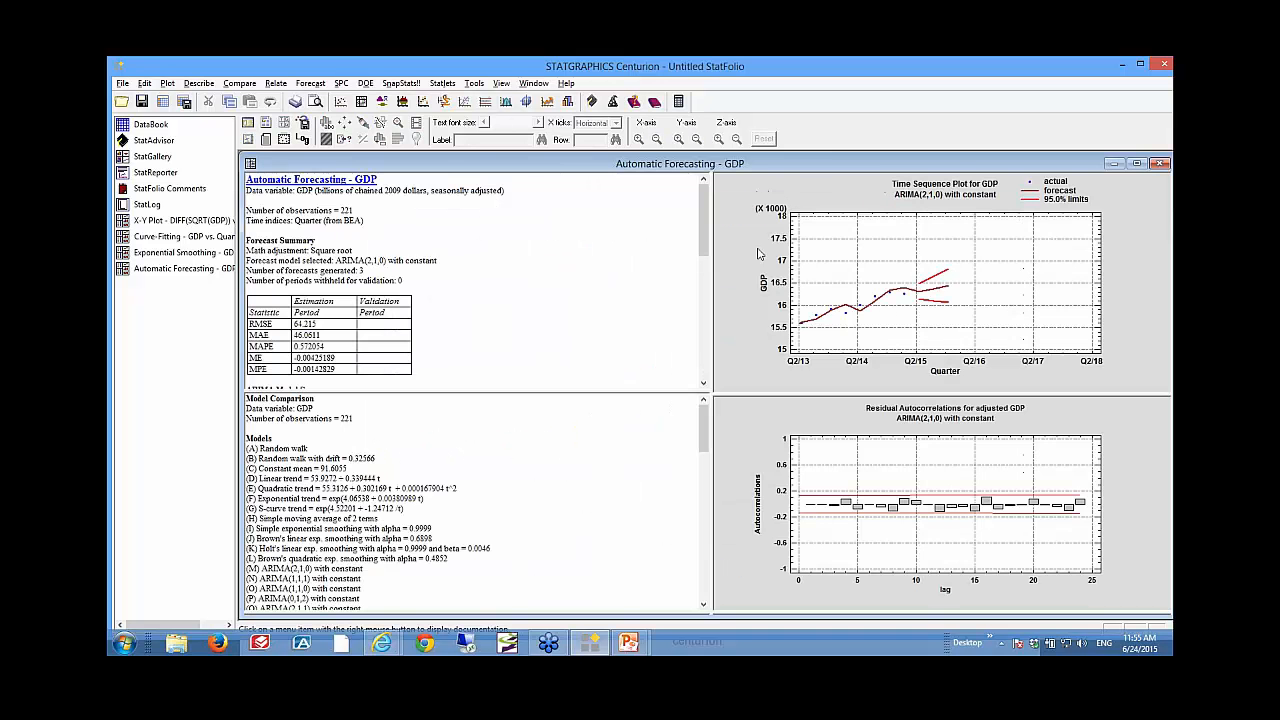
{"action": "double_click", "coordinate": [600, 272]}
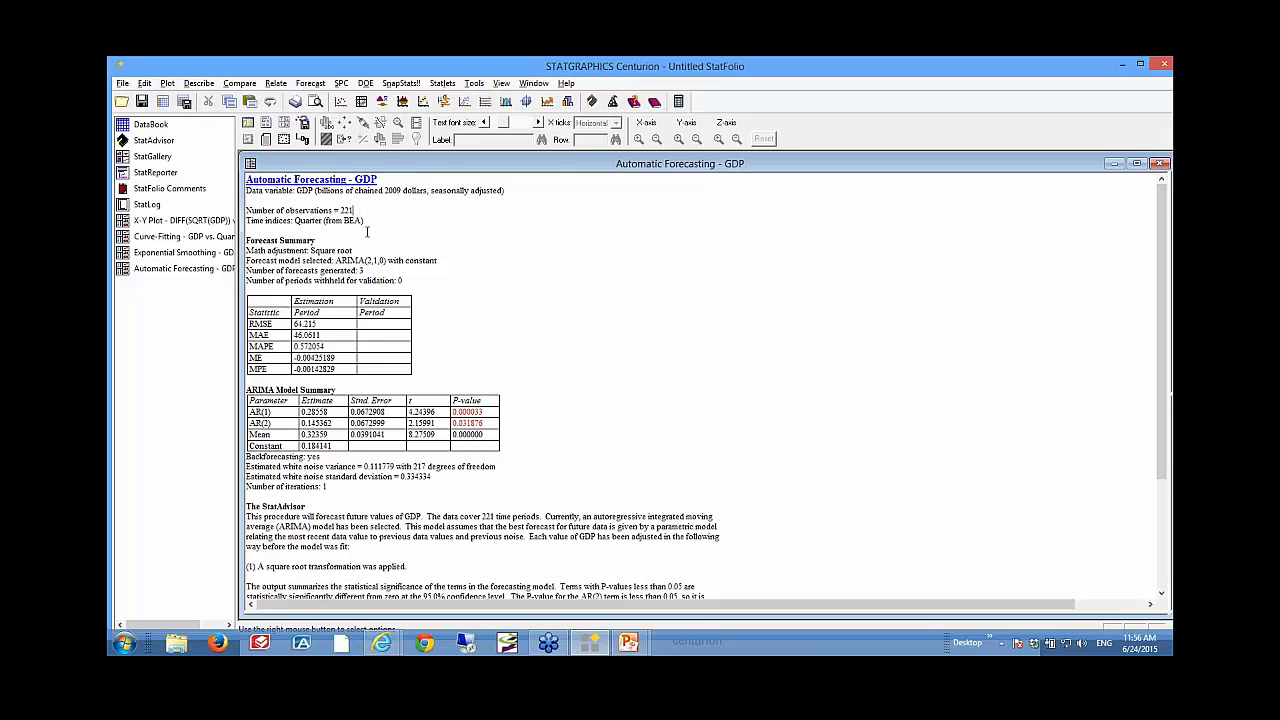
Step: Examine the estimation-period error statistics in the GDP analysis summary, highlighting the MAPE row
{"action": "left_click", "coordinate": [355, 248]}
{"action": "left_click_drag", "start_coordinate": [250, 310], "coordinate": [314, 373]}
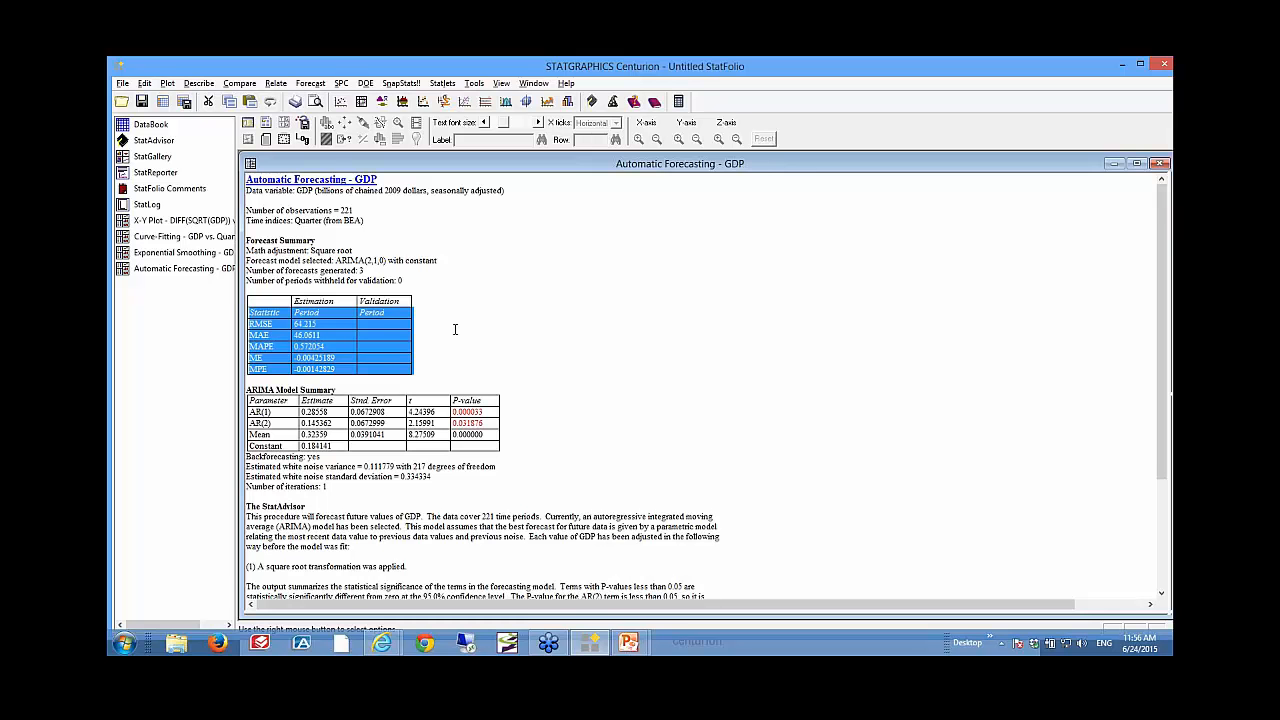
{"action": "left_click", "coordinate": [325, 323]}
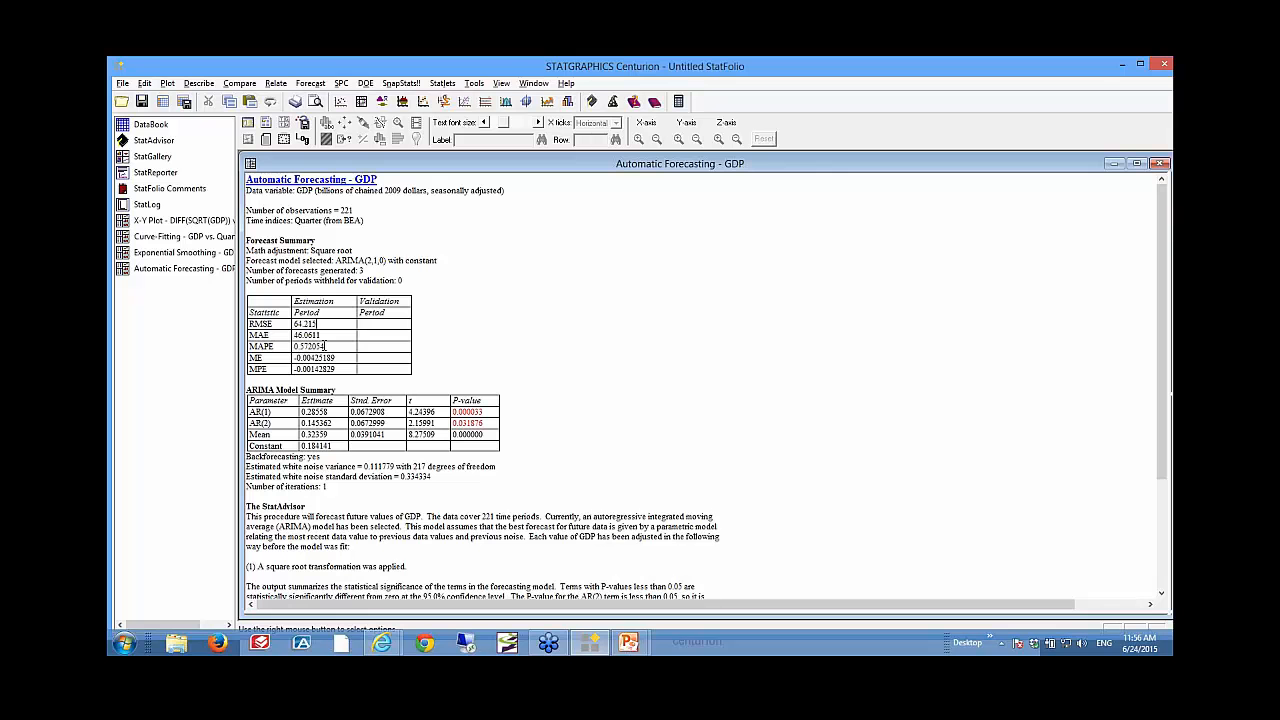
{"action": "left_click_drag", "start_coordinate": [324, 346], "coordinate": [268, 343]}
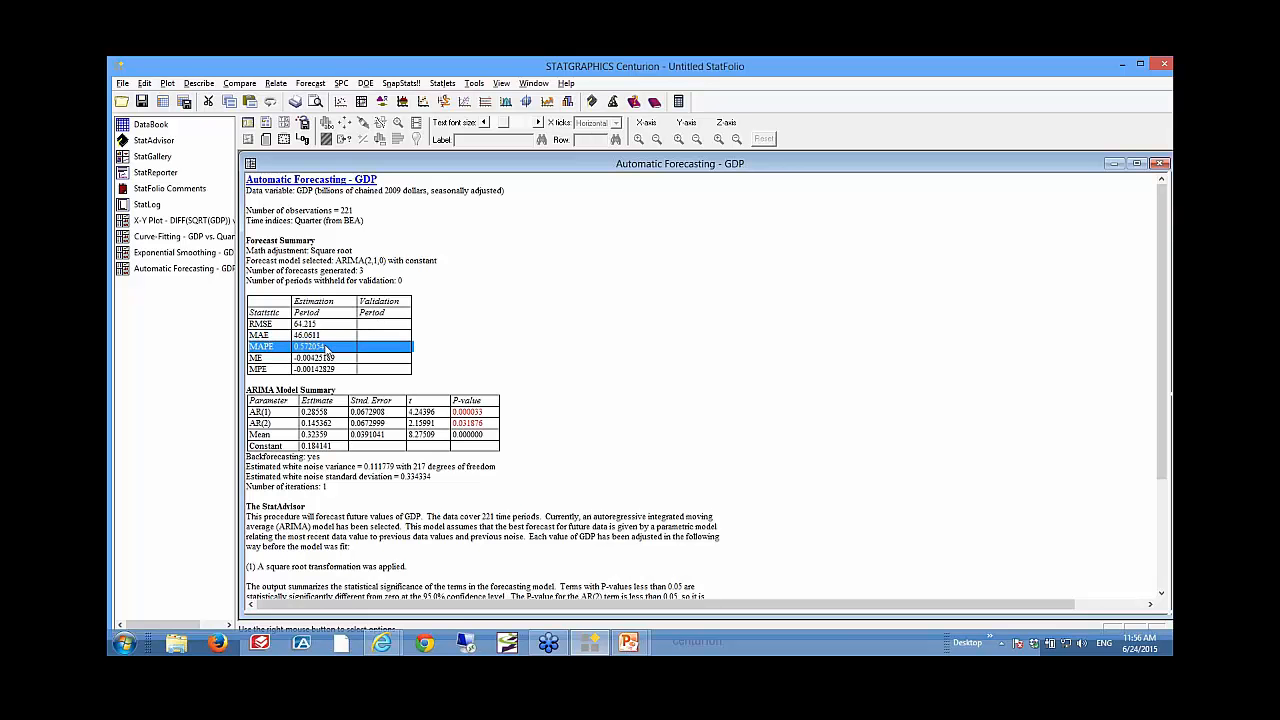
{"action": "left_click", "coordinate": [325, 347]}
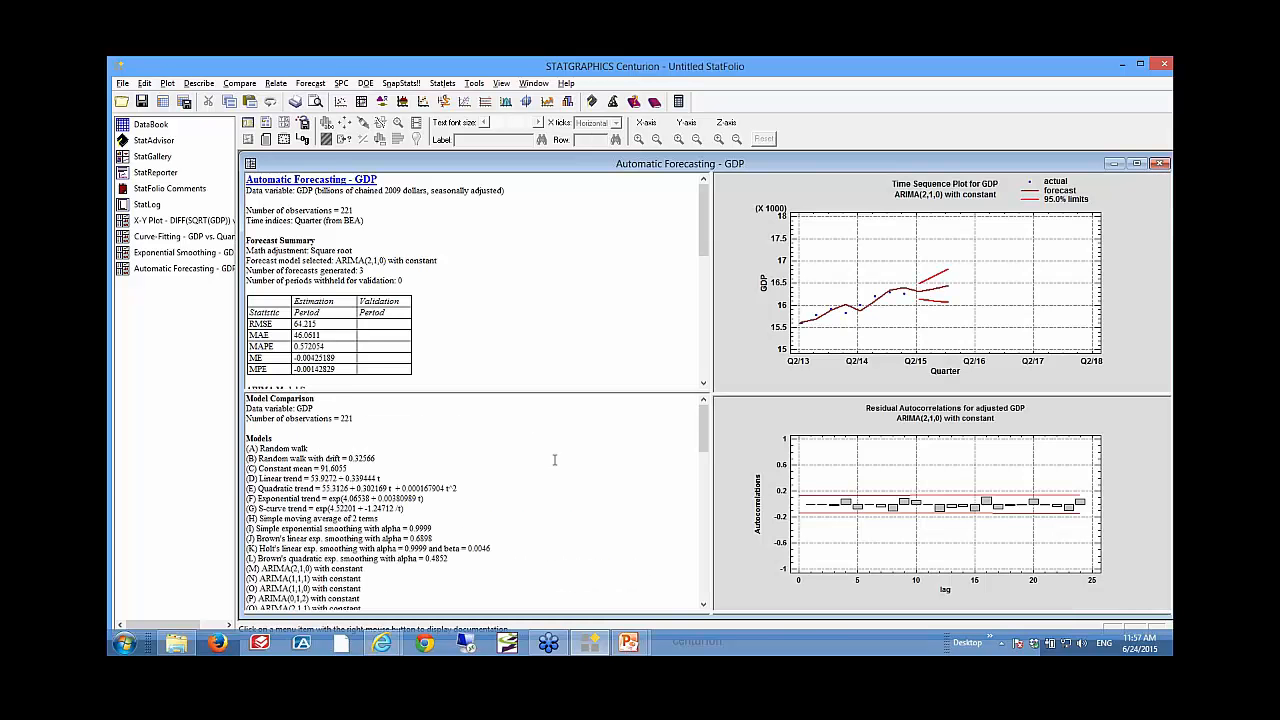
Step: Enlarge the model comparison and examine the ARIMA models fitted and model M's AIC in the estimation period table
{"action": "double_click", "coordinate": [554, 460]}
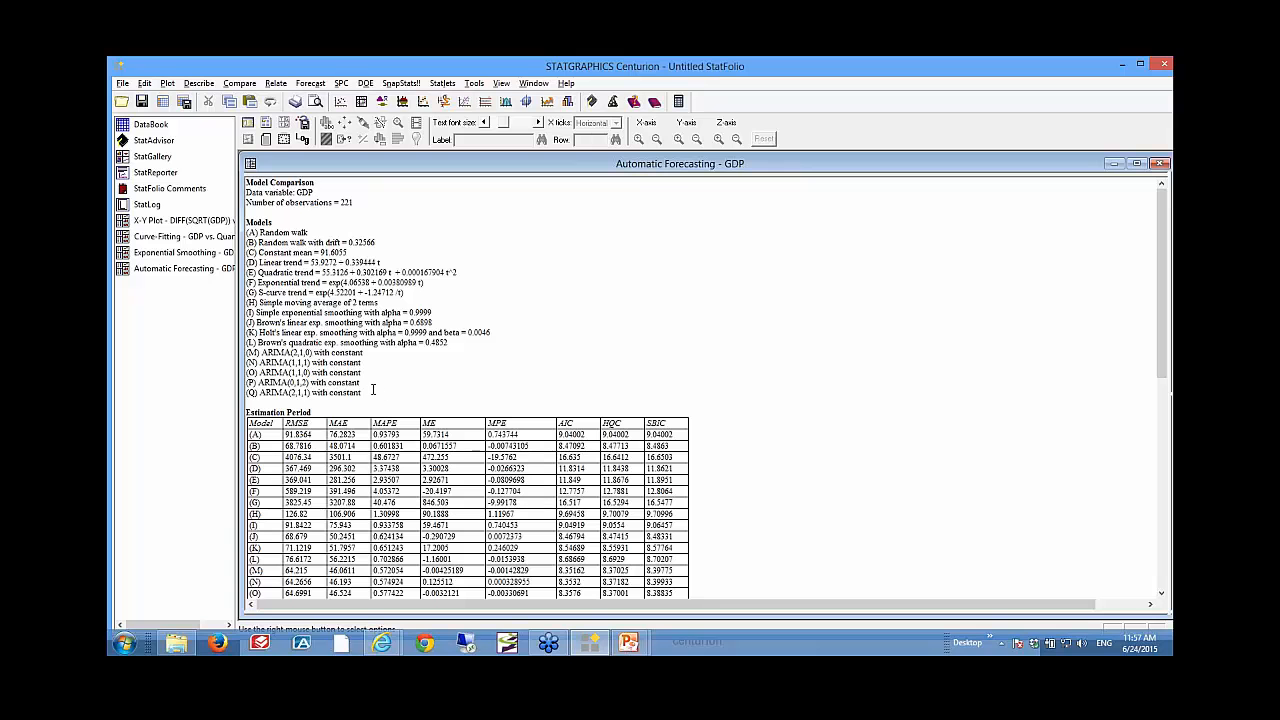
{"action": "left_click_drag", "start_coordinate": [362, 393], "coordinate": [242, 354]}
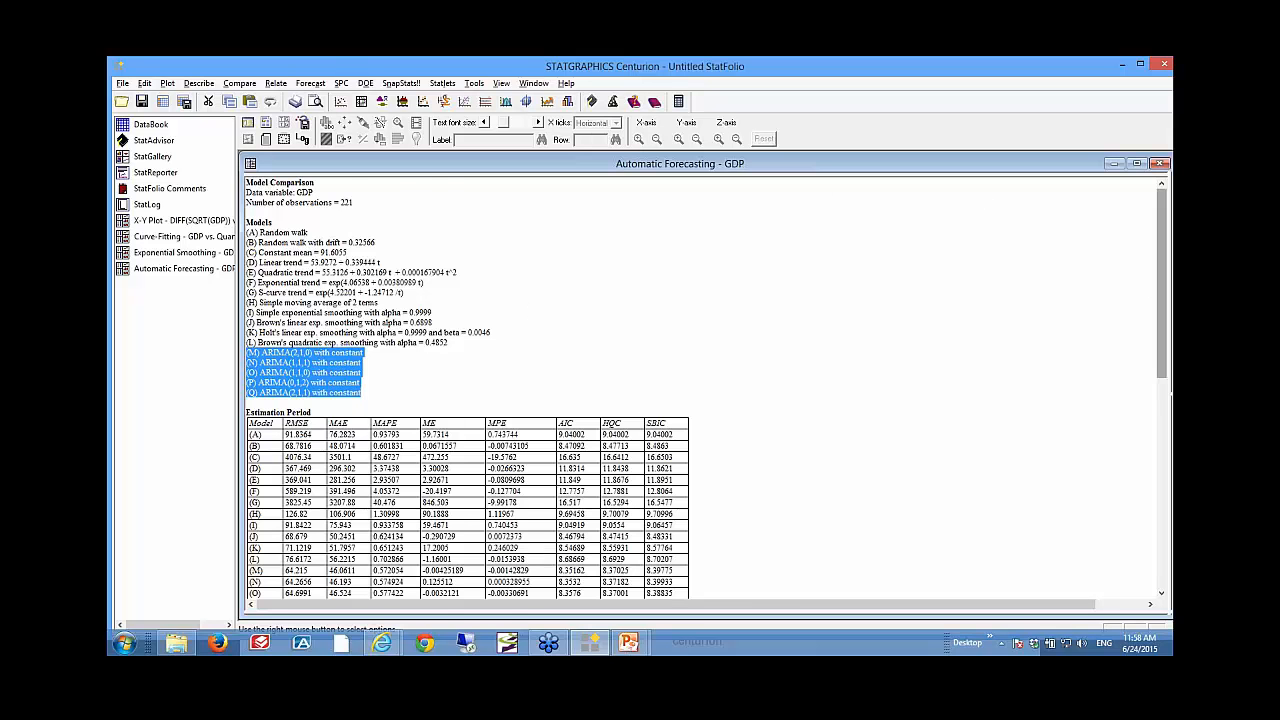
{"action": "left_click_drag", "start_coordinate": [1161, 291], "coordinate": [1122, 381]}
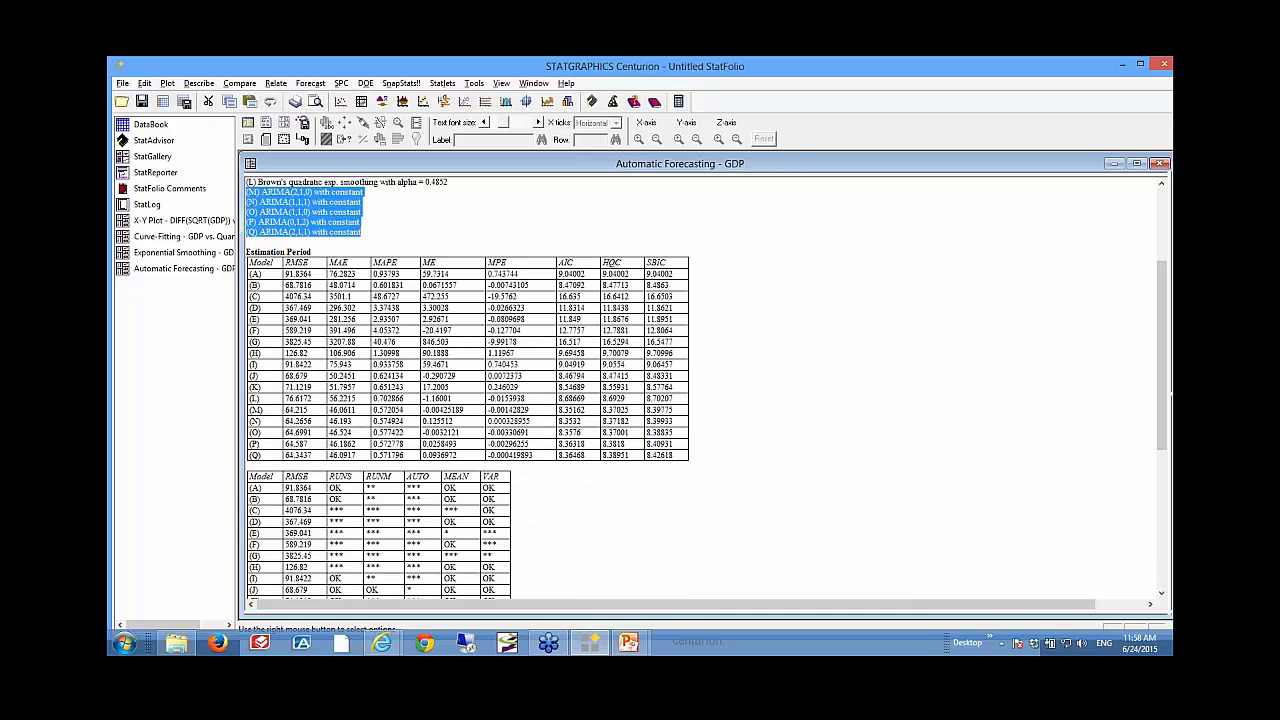
{"action": "left_click_drag", "start_coordinate": [245, 265], "coordinate": [239, 462]}
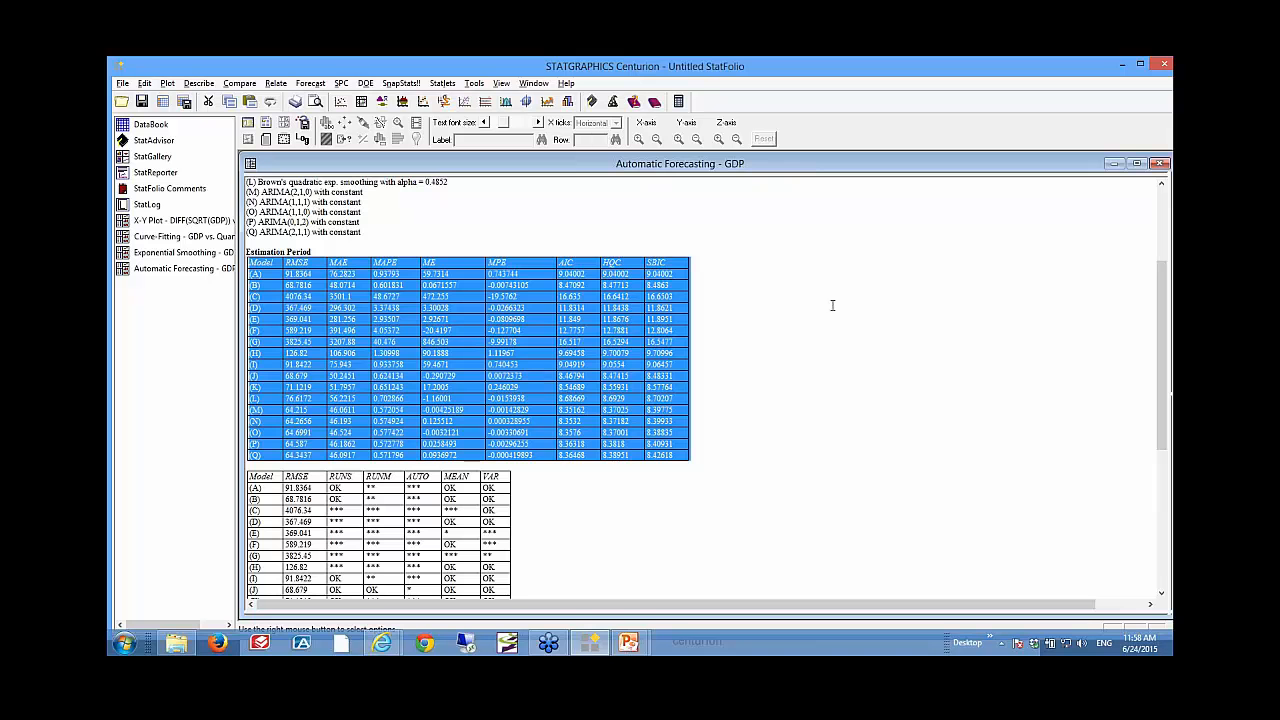
{"action": "left_click", "coordinate": [583, 414]}
{"action": "left_click_drag", "start_coordinate": [676, 410], "coordinate": [267, 419]}
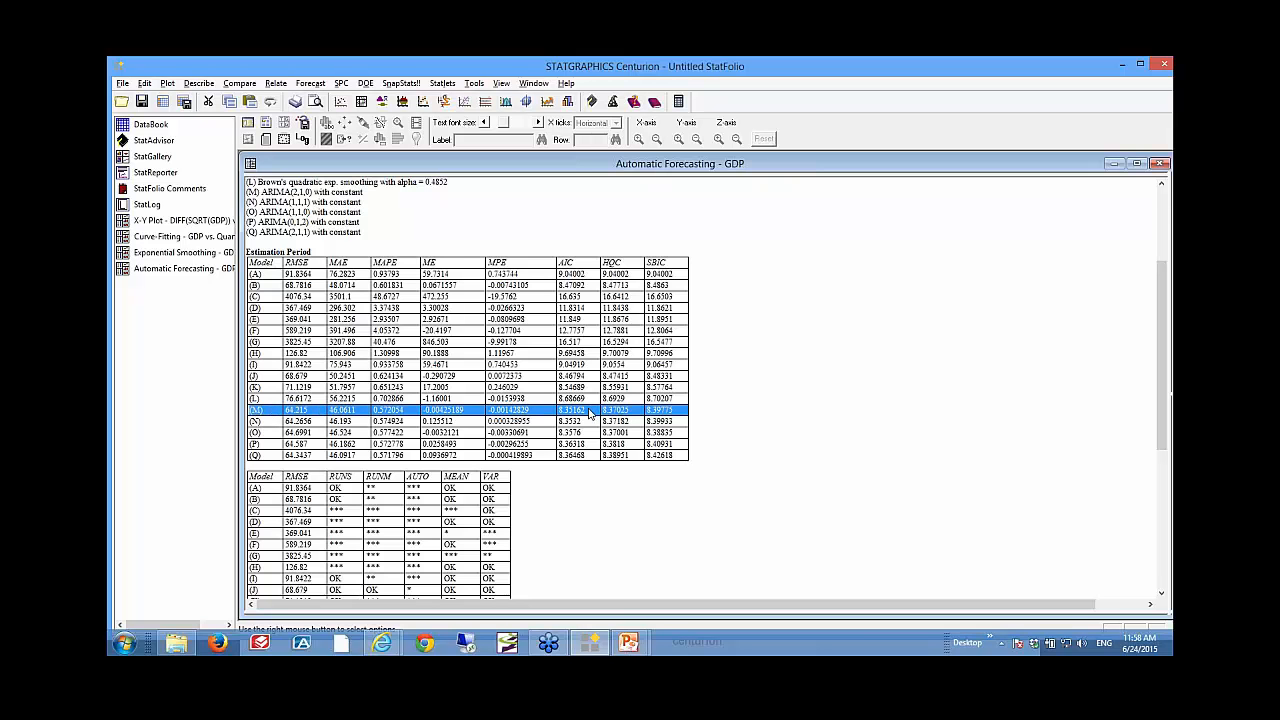
{"action": "left_click", "coordinate": [591, 412]}
{"action": "double_click", "coordinate": [572, 410]}
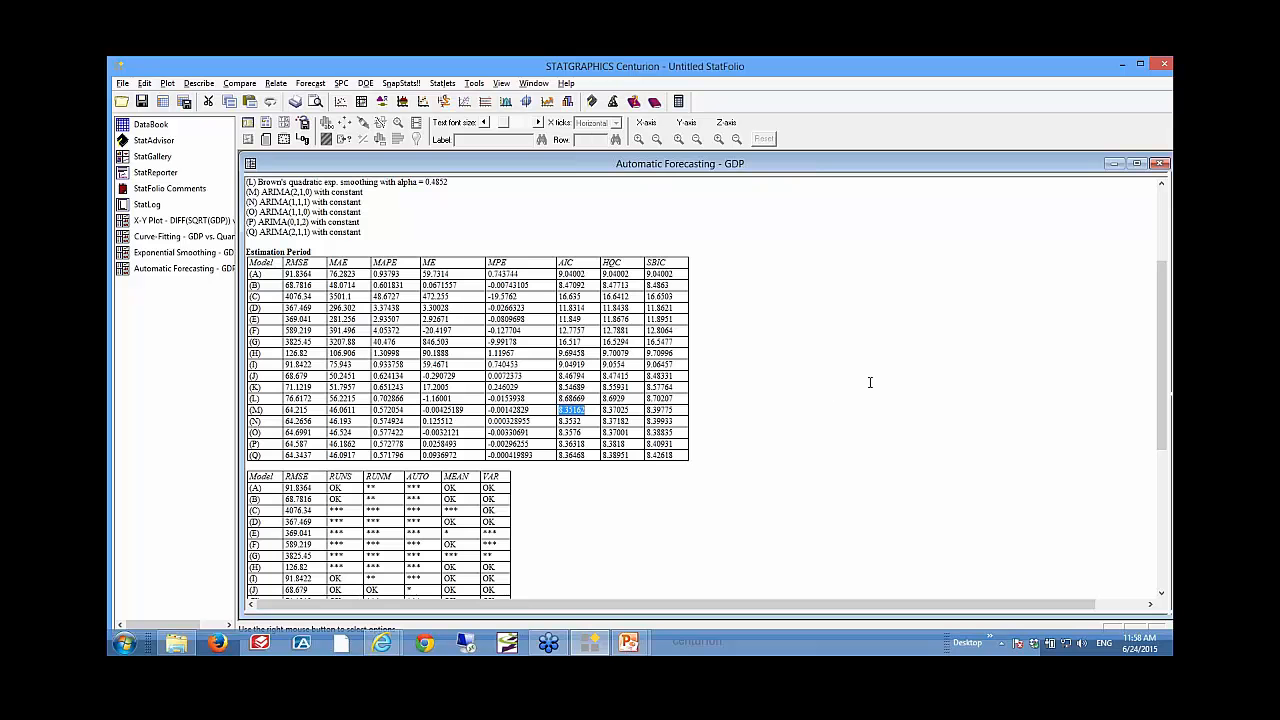
Step: Examine the residual test table for model M and its key, and enlarge the residual autocorrelation plot
{"action": "left_click_drag", "start_coordinate": [1168, 347], "coordinate": [1165, 425]}
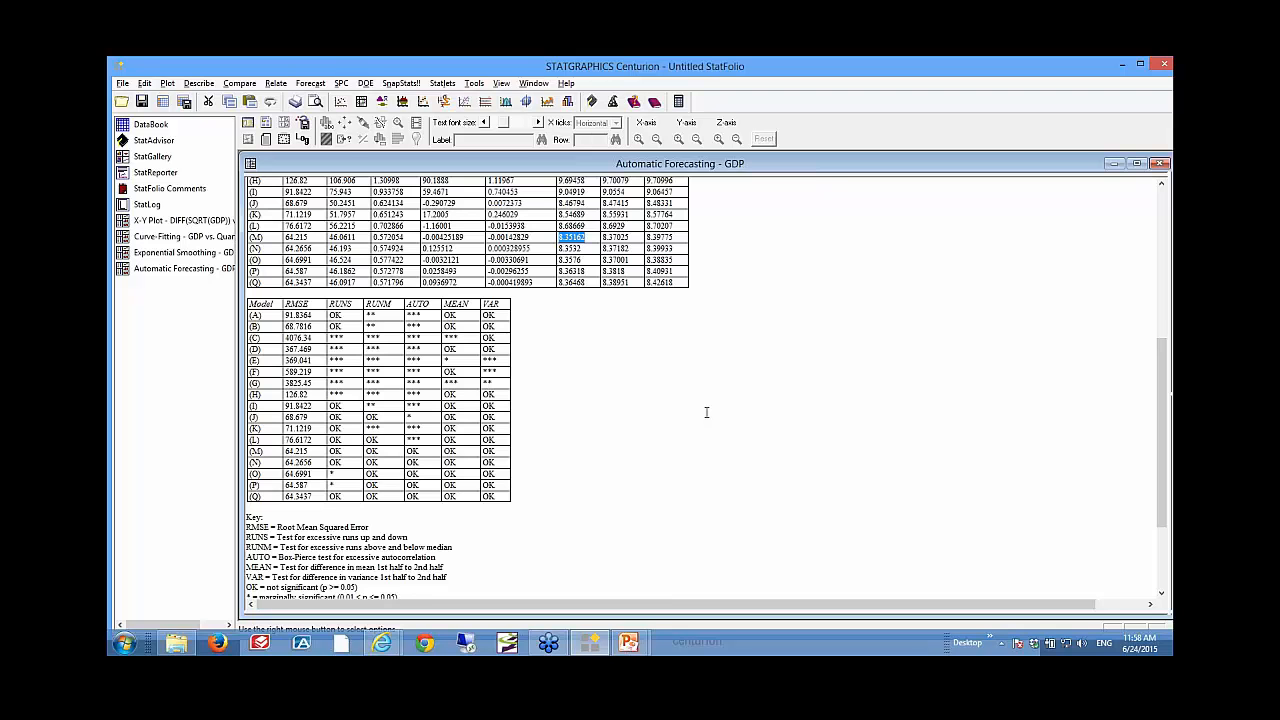
{"action": "left_click_drag", "start_coordinate": [1165, 422], "coordinate": [1162, 456]}
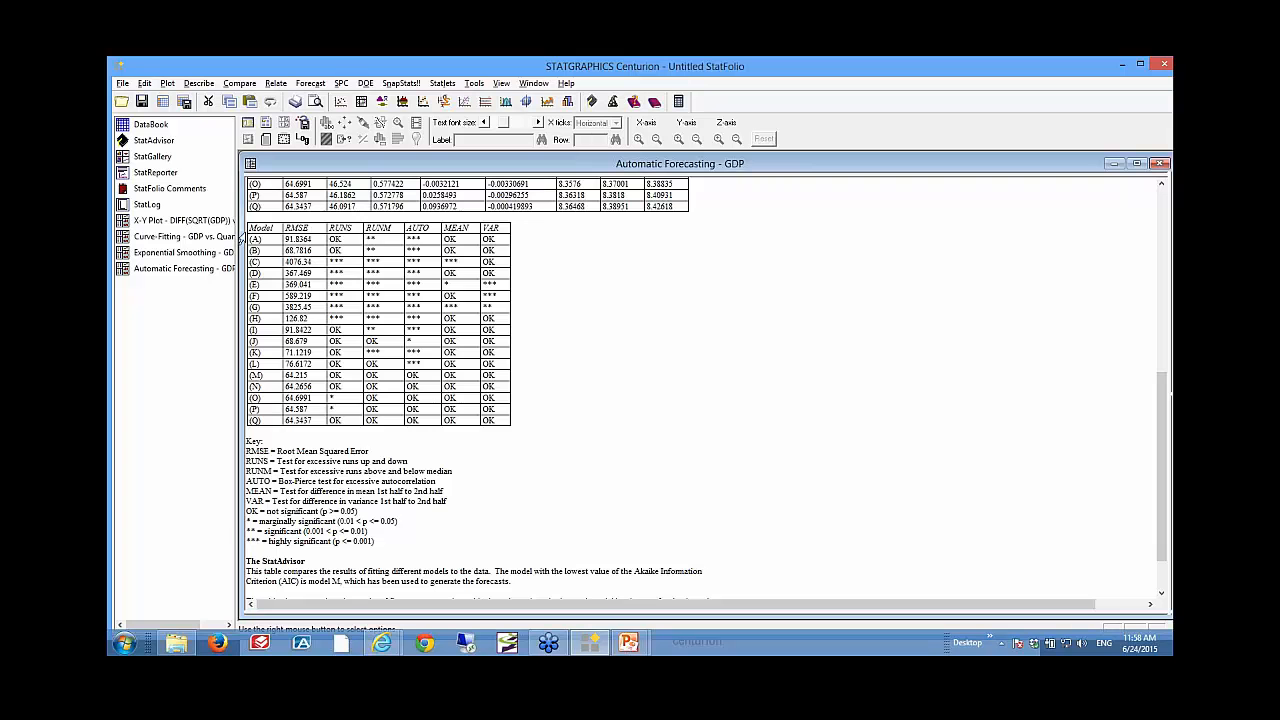
{"action": "left_click_drag", "start_coordinate": [242, 239], "coordinate": [212, 424]}
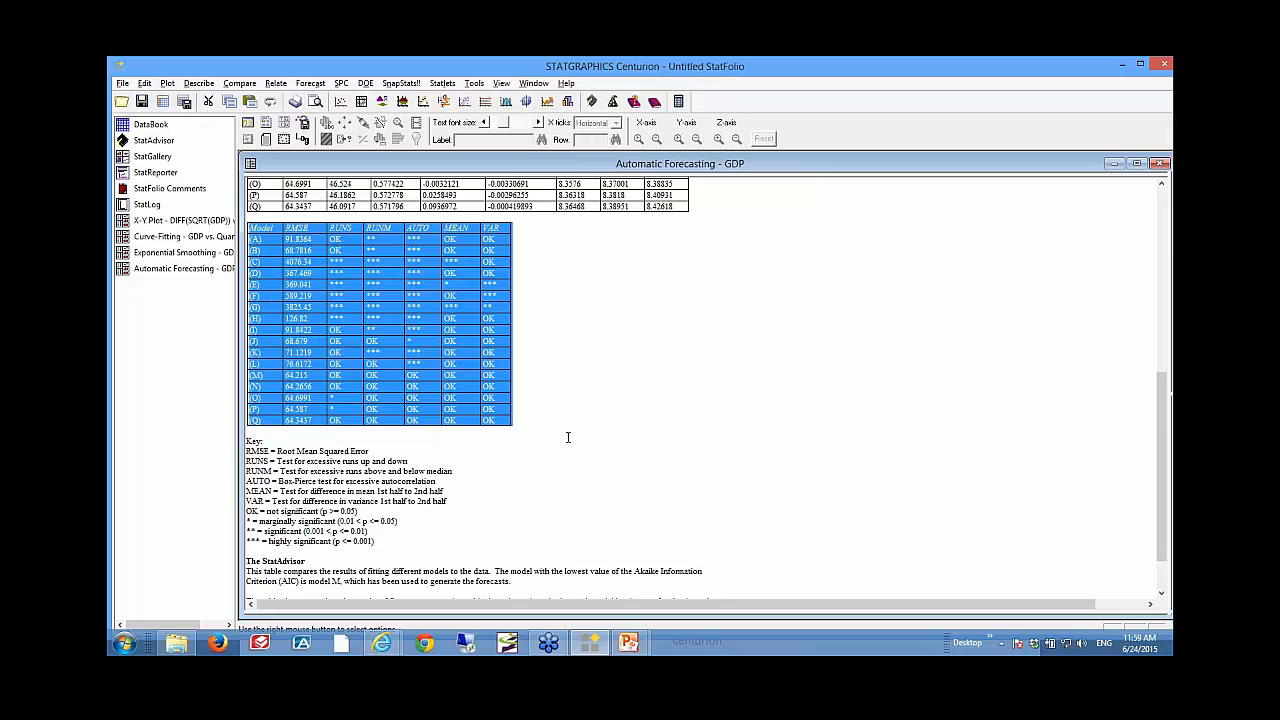
{"action": "left_click", "coordinate": [408, 461]}
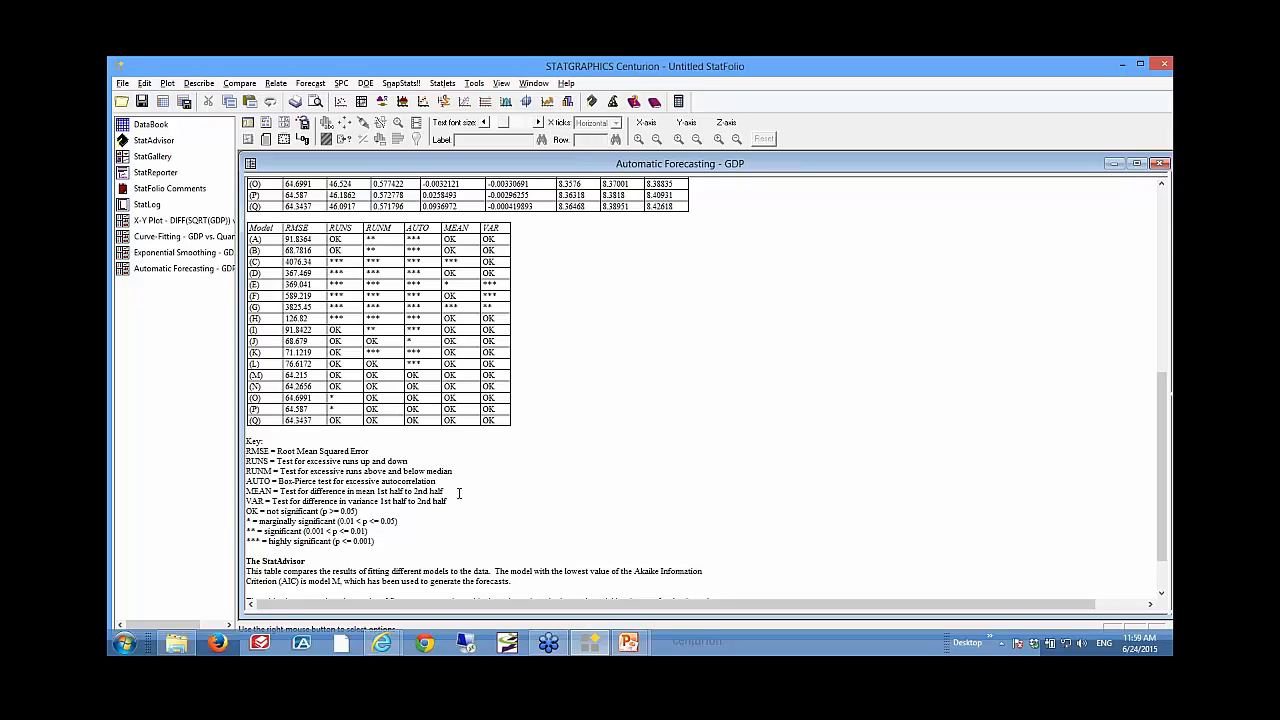
{"action": "left_click_drag", "start_coordinate": [498, 390], "coordinate": [250, 376]}
{"action": "left_click_drag", "start_coordinate": [378, 380], "coordinate": [477, 373]}
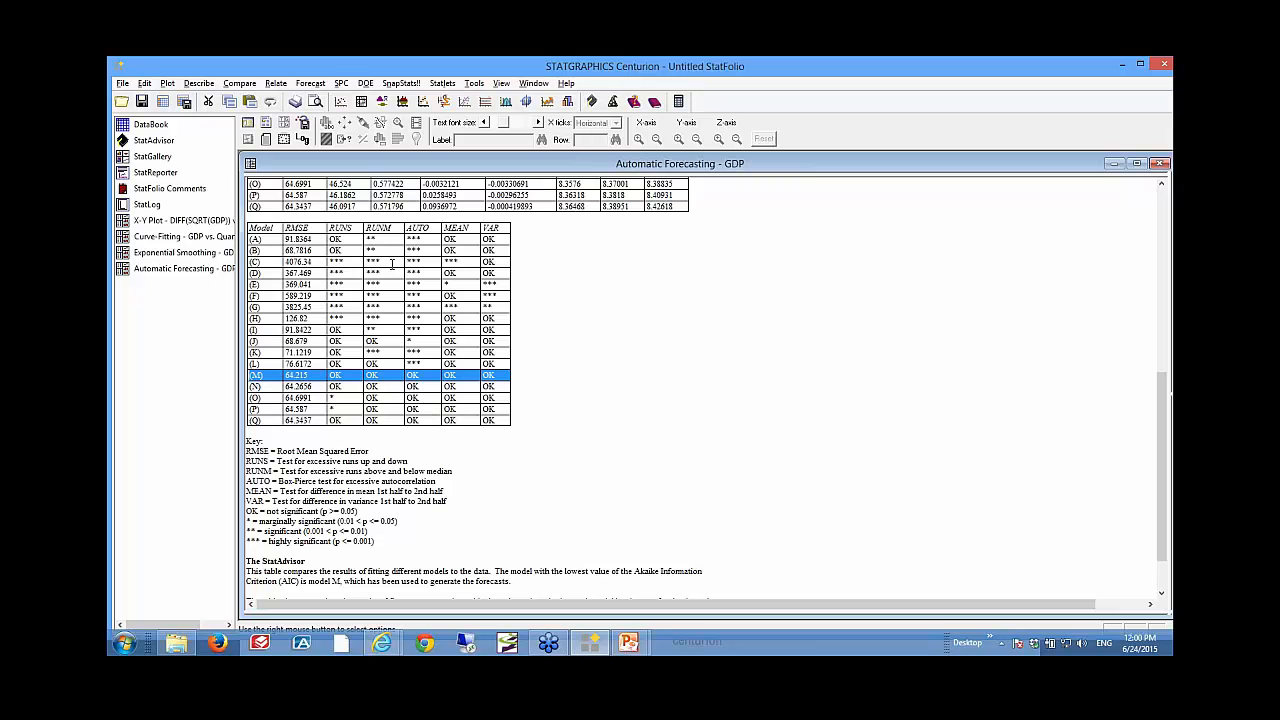
{"action": "double_click", "coordinate": [700, 371]}
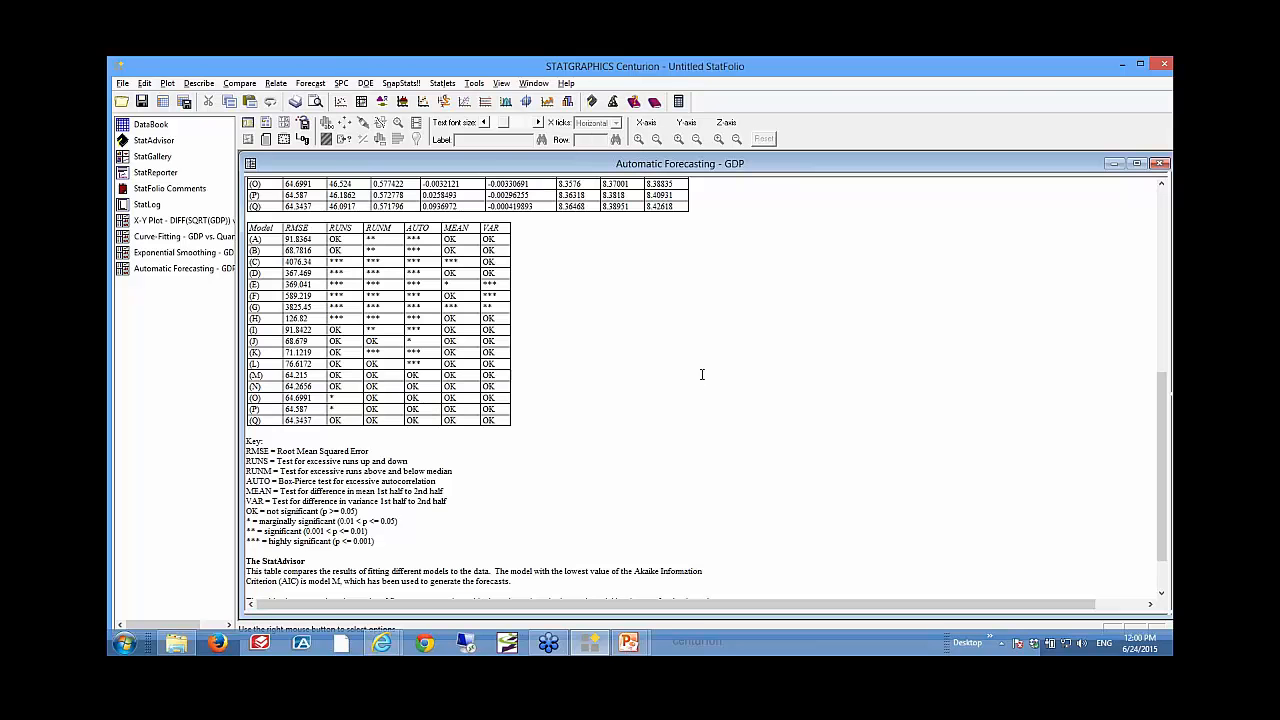
{"action": "double_click", "coordinate": [876, 468]}
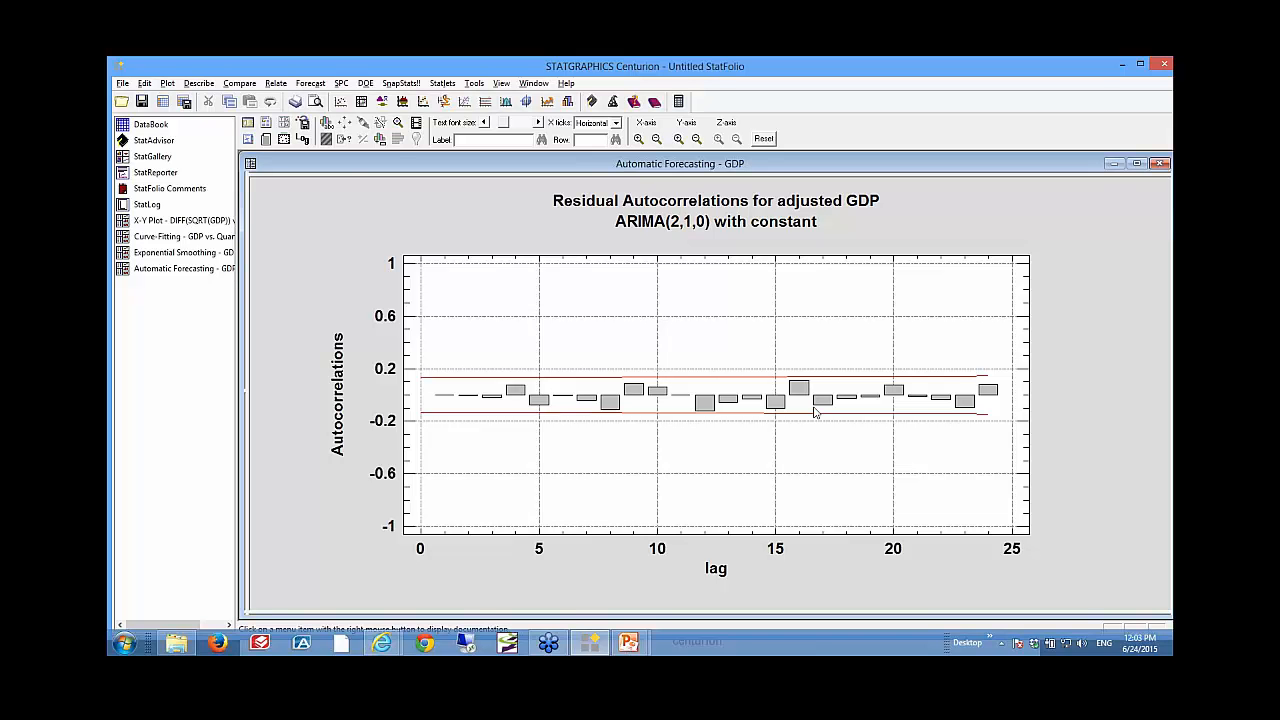
Step: Add the Residual Crosscorrelation Function graph to the GDP forecasting analysis and enlarge it
{"action": "left_click", "coordinate": [285, 122]}
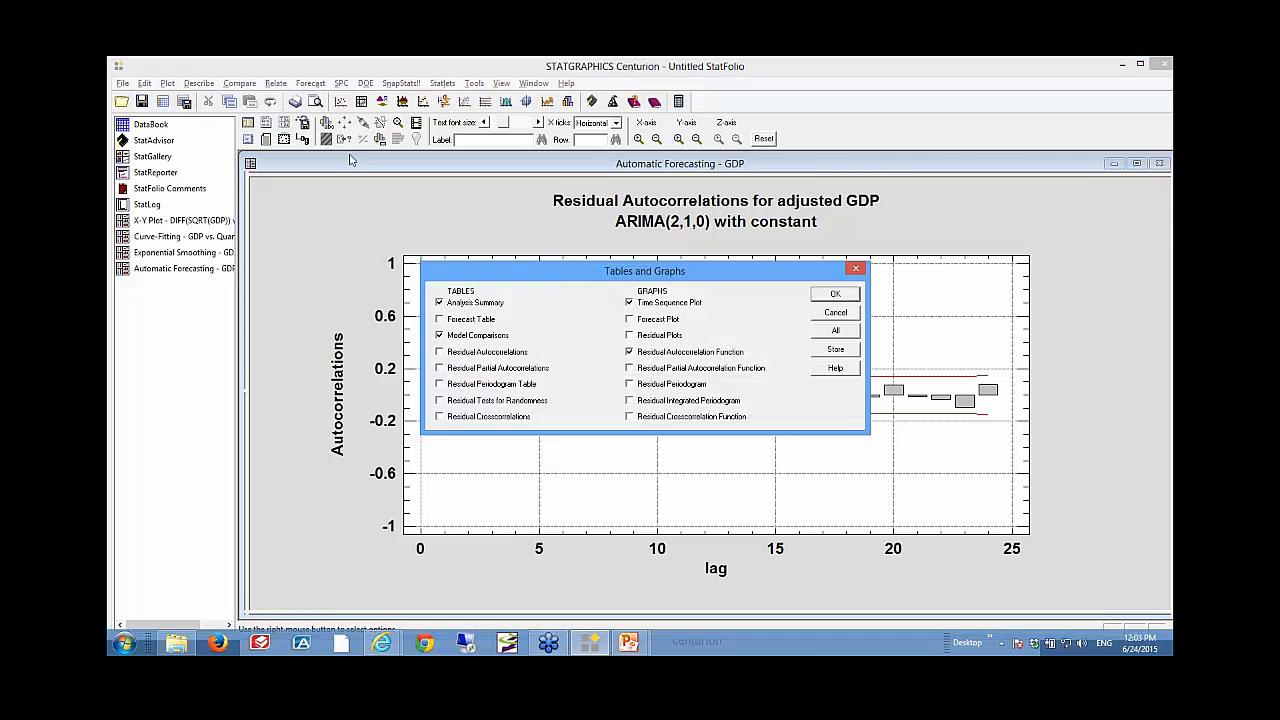
{"action": "left_click", "coordinate": [643, 415]}
{"action": "left_click", "coordinate": [834, 295]}
{"action": "double_click", "coordinate": [946, 509]}
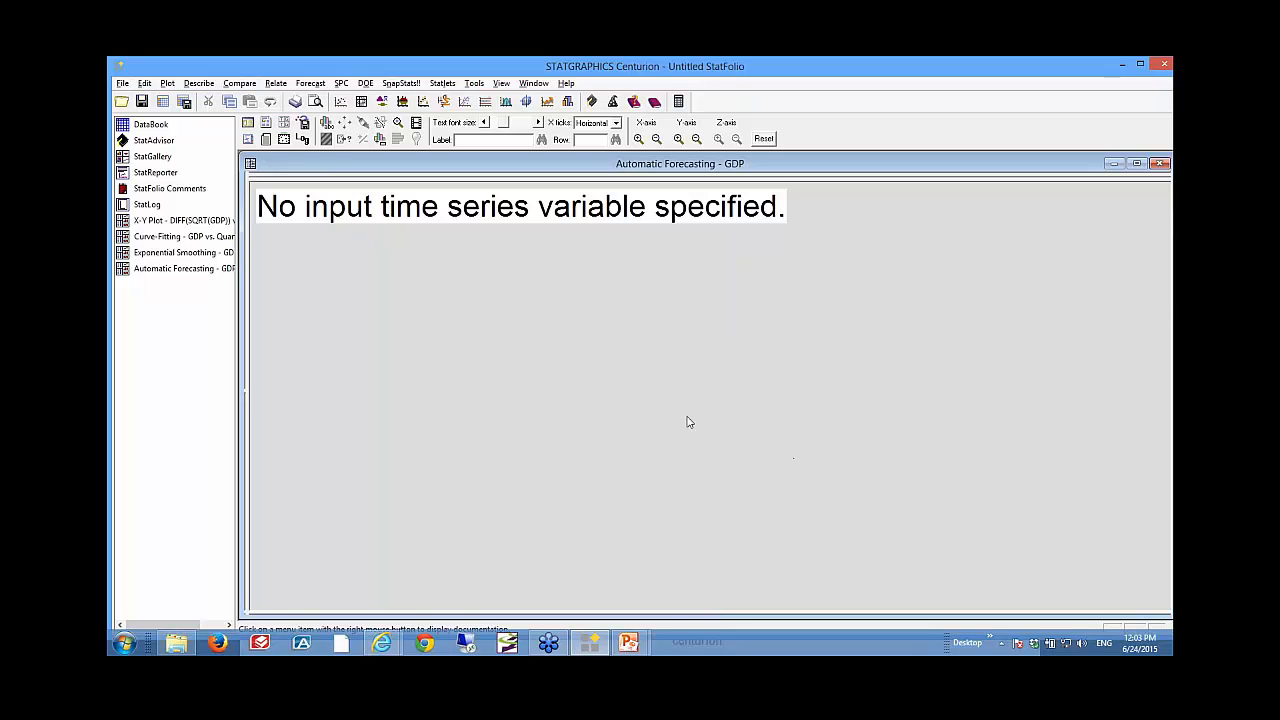
Step: Set the second time series of the crosscorrelation function to DIFF(Permits)
{"action": "right_click", "coordinate": [503, 276]}
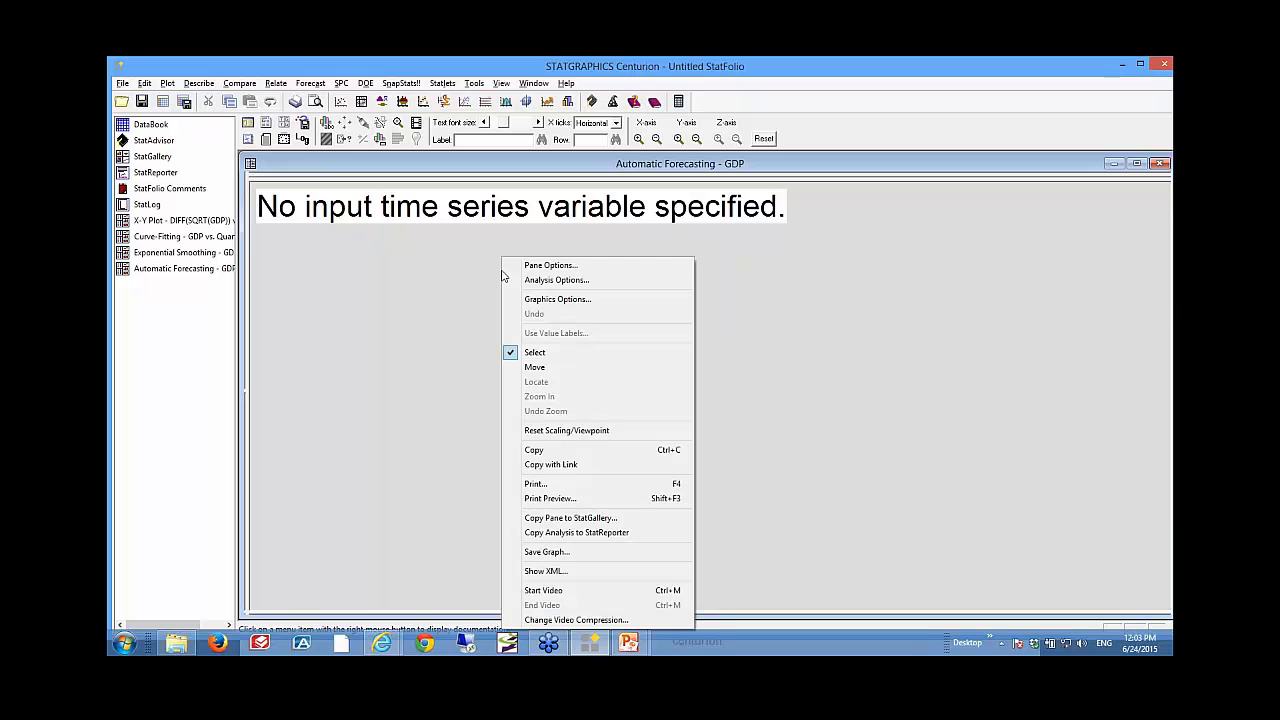
{"action": "left_click", "coordinate": [562, 266]}
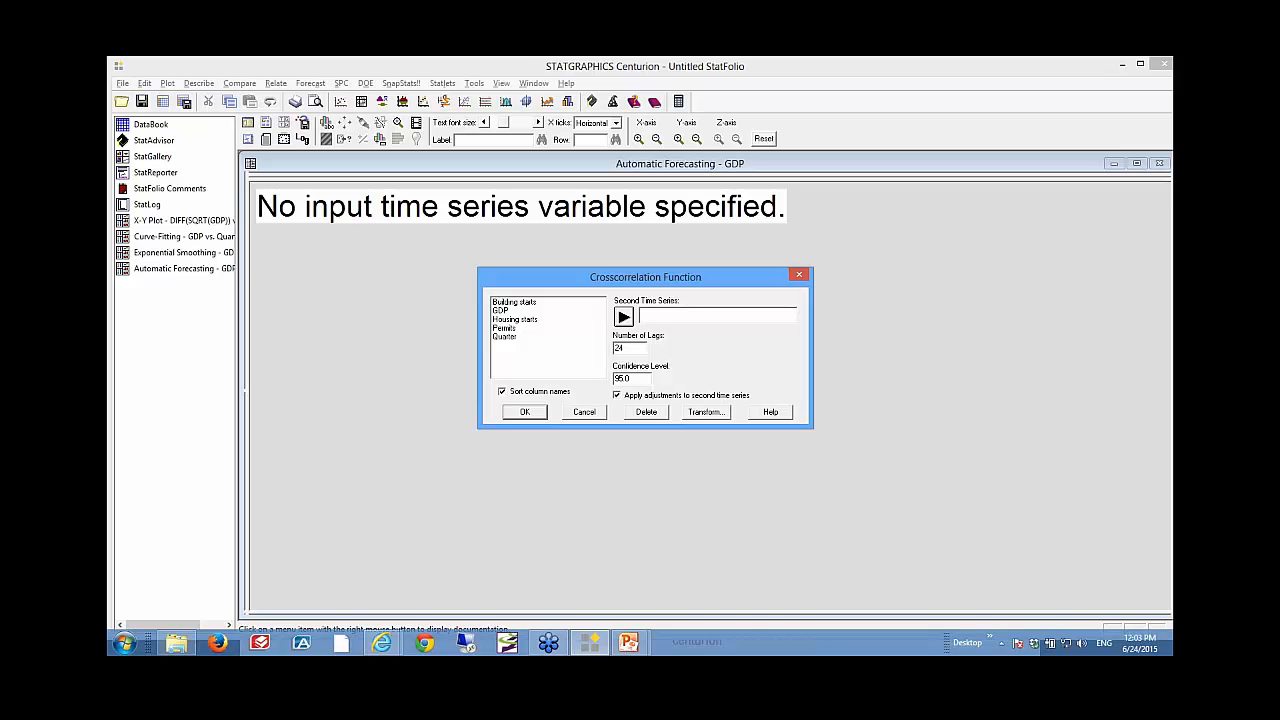
{"action": "type", "text": "DIFF(Perm"}
{"action": "type", "text": "its)"}
{"action": "left_click", "coordinate": [528, 418]}
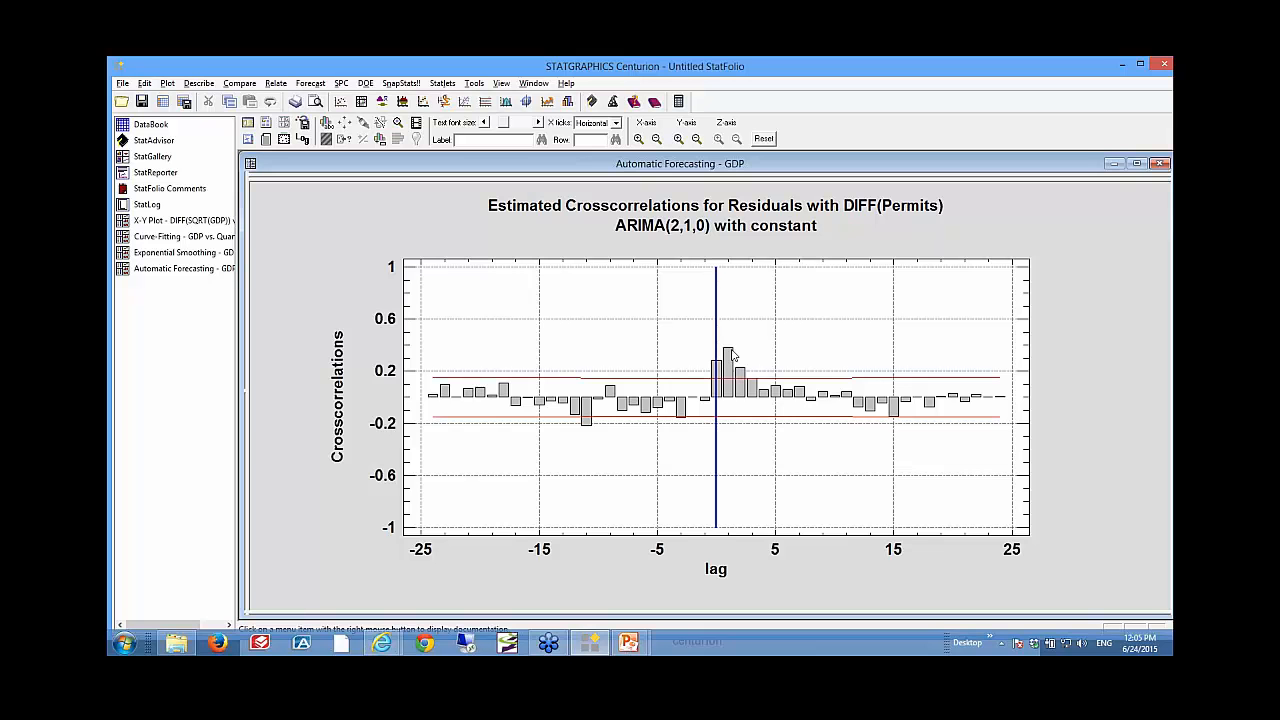
Step: Switch to the PowerPoint slide show and advance to the Models with Leading Indicators slide
{"action": "key", "text": "alt+Tab"}
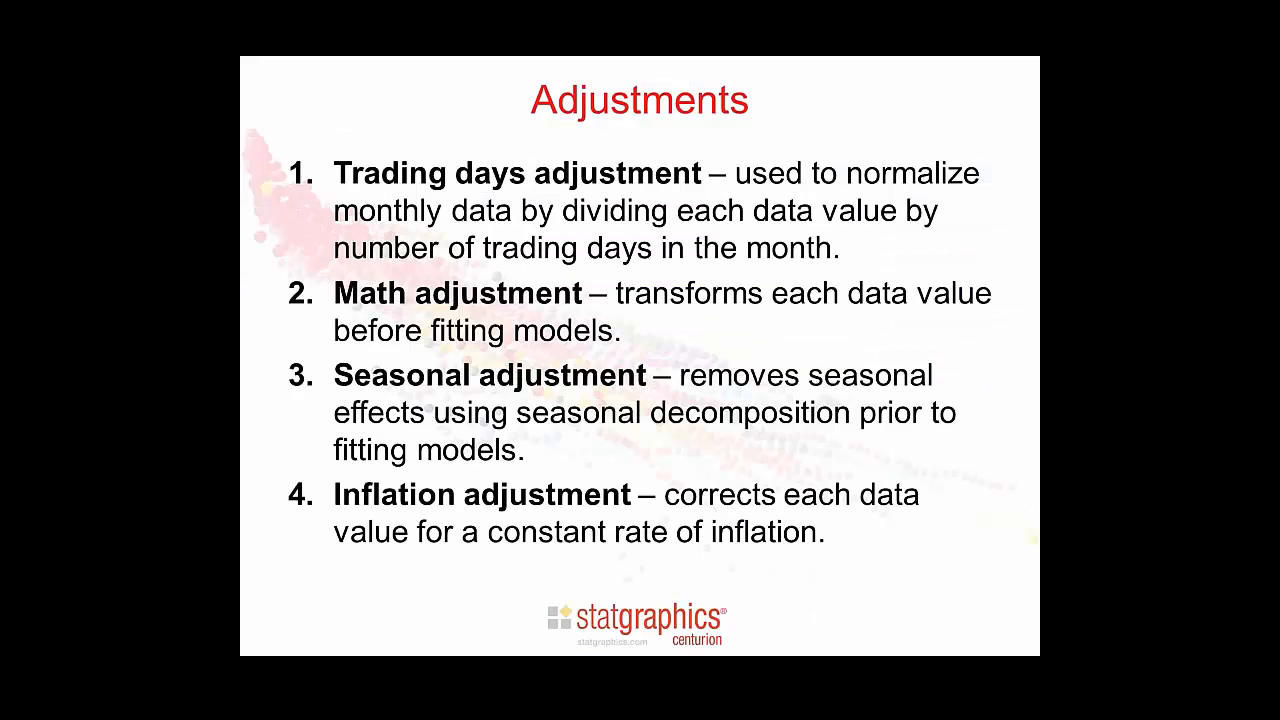
{"action": "left_click", "coordinate": [832, 323]}
{"action": "left_click", "coordinate": [832, 323]}
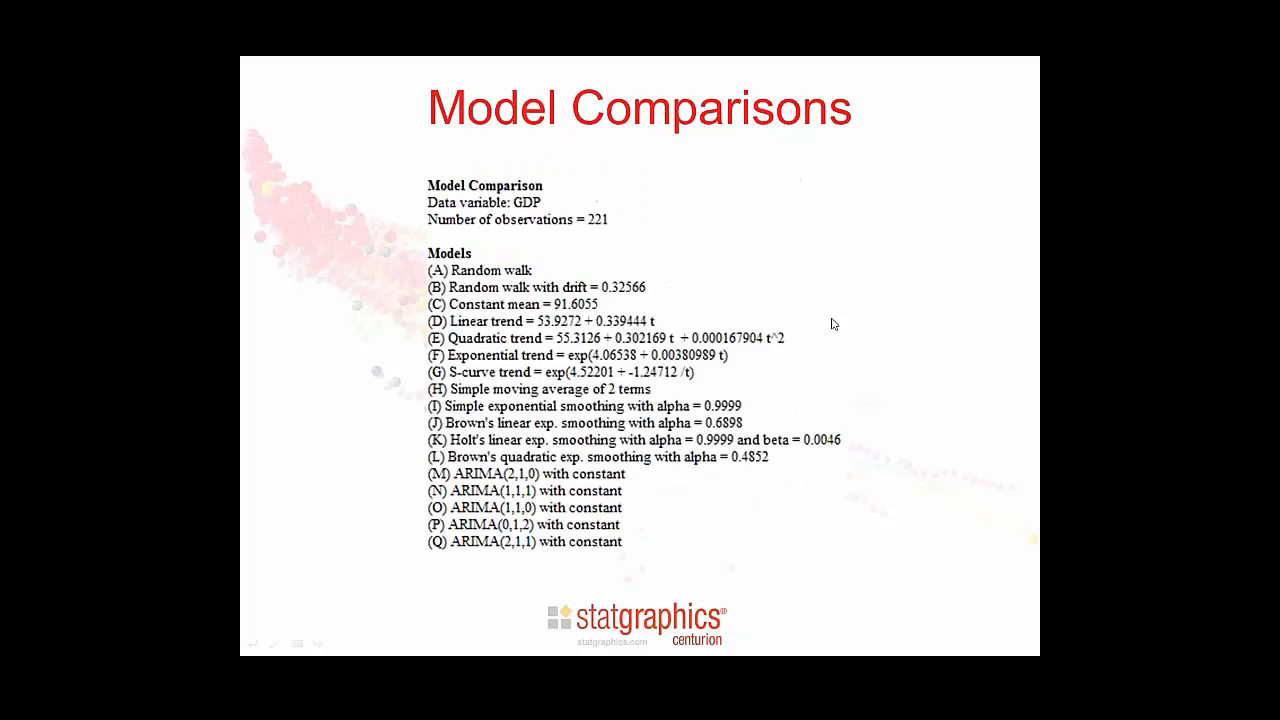
{"action": "left_click", "coordinate": [832, 323]}
{"action": "left_click", "coordinate": [832, 323]}
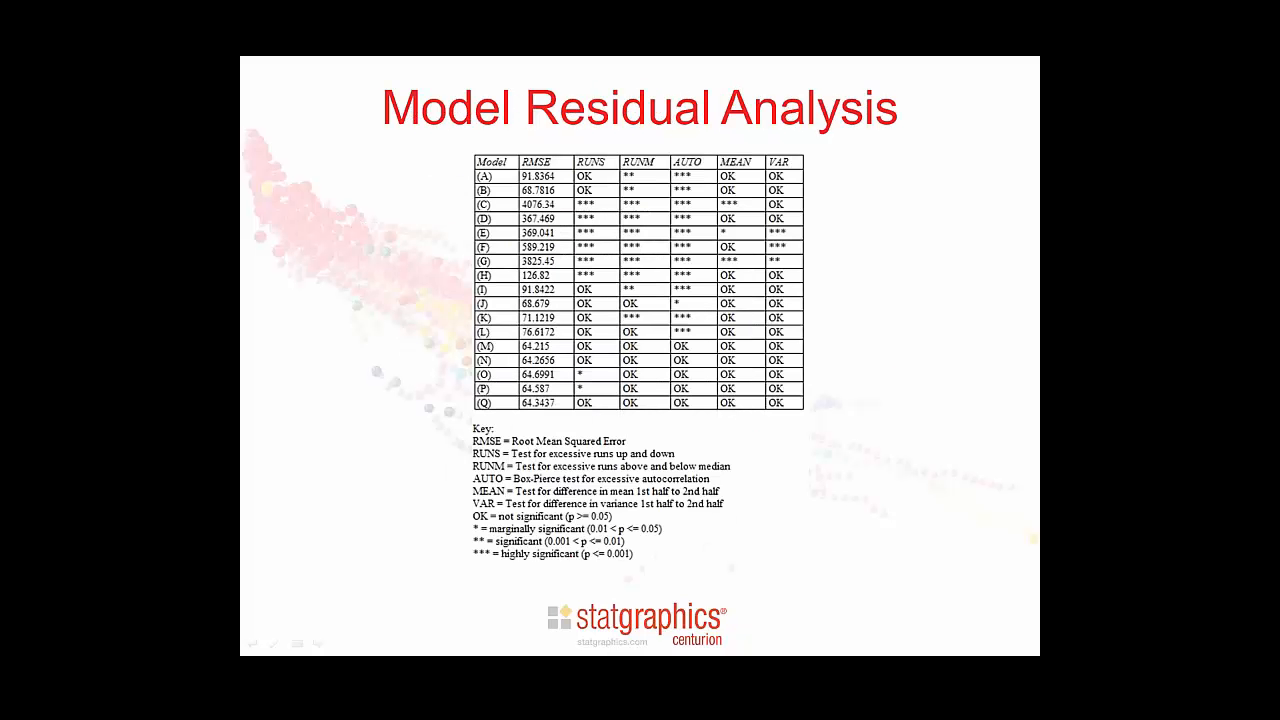
{"action": "left_click", "coordinate": [836, 322]}
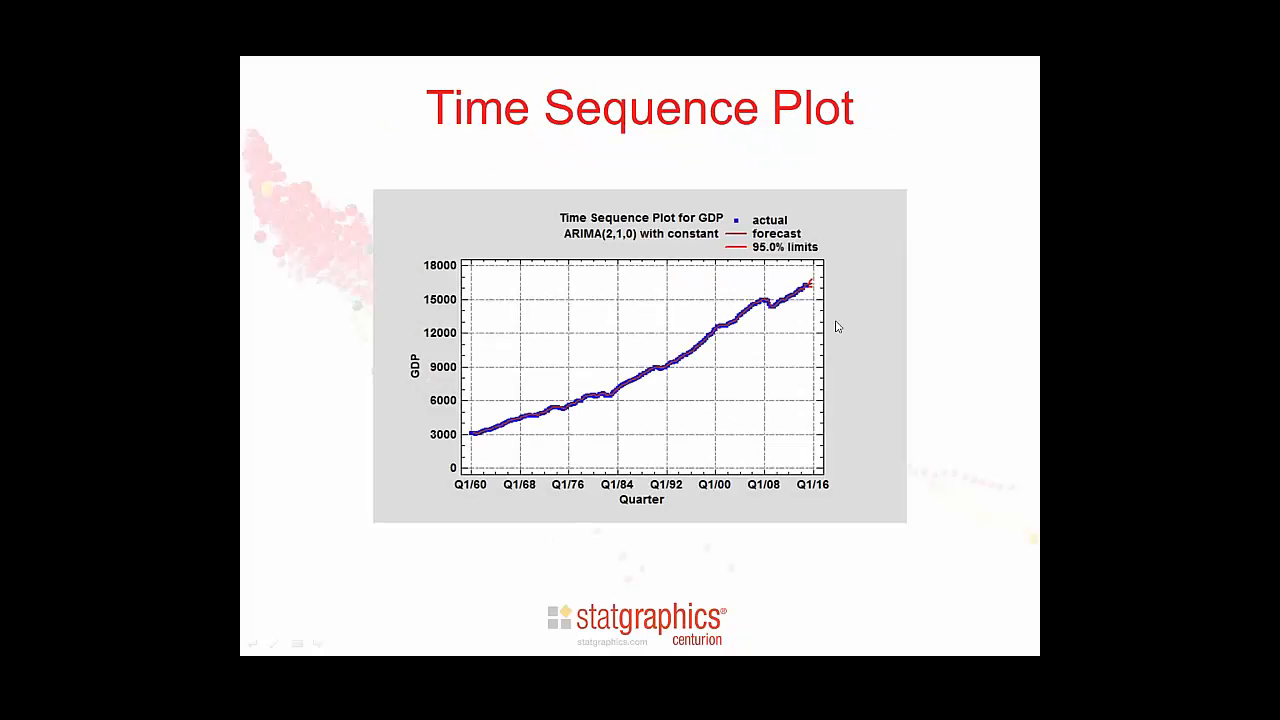
{"action": "left_click", "coordinate": [837, 326]}
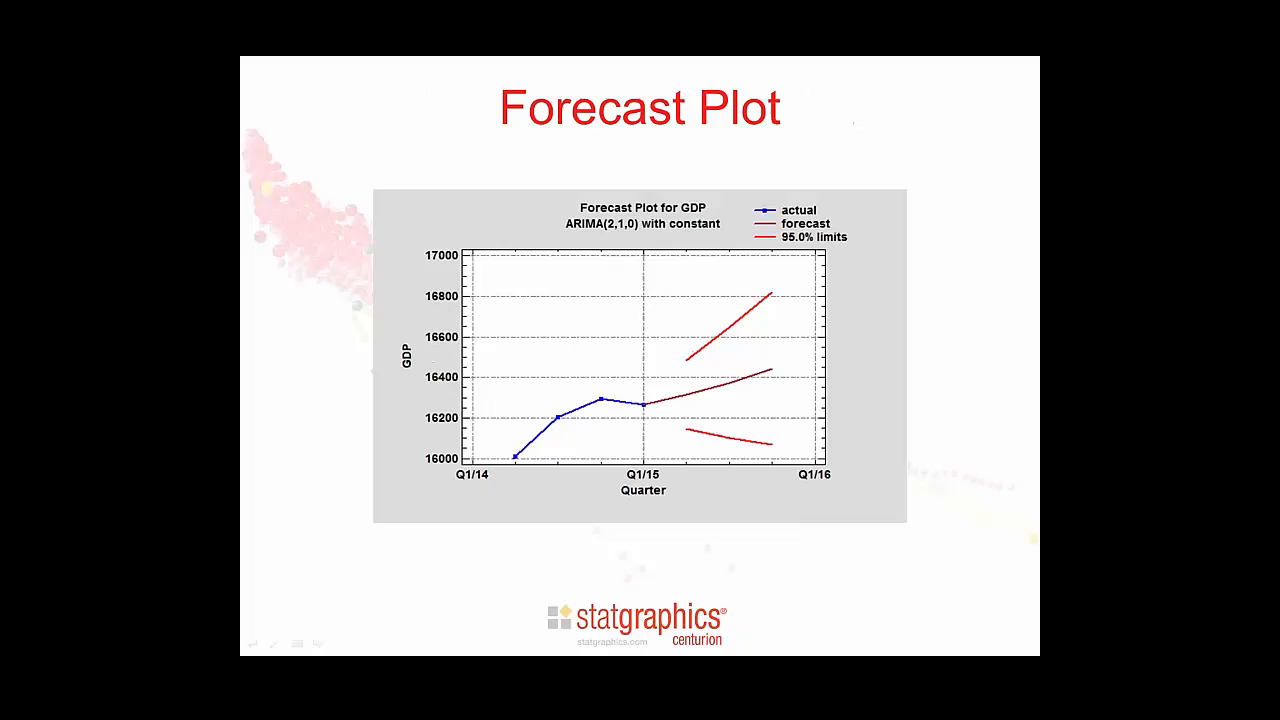
{"action": "left_click", "coordinate": [834, 318]}
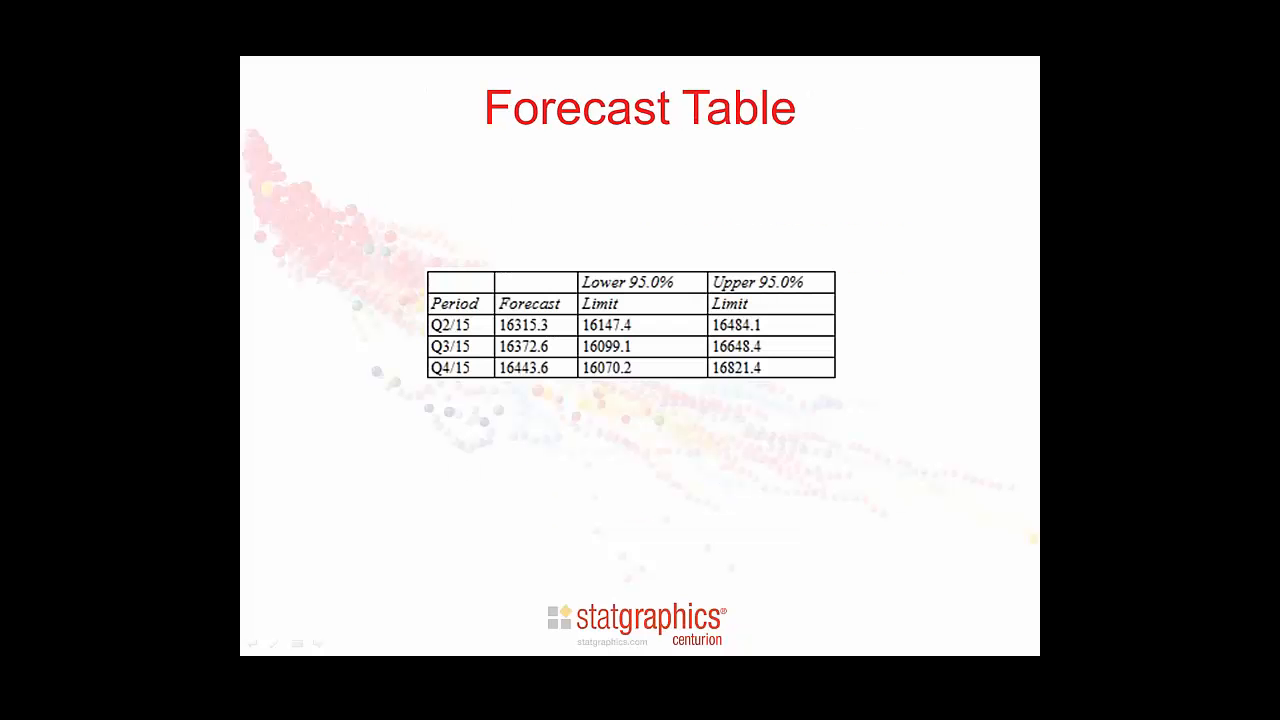
{"action": "left_click", "coordinate": [836, 320]}
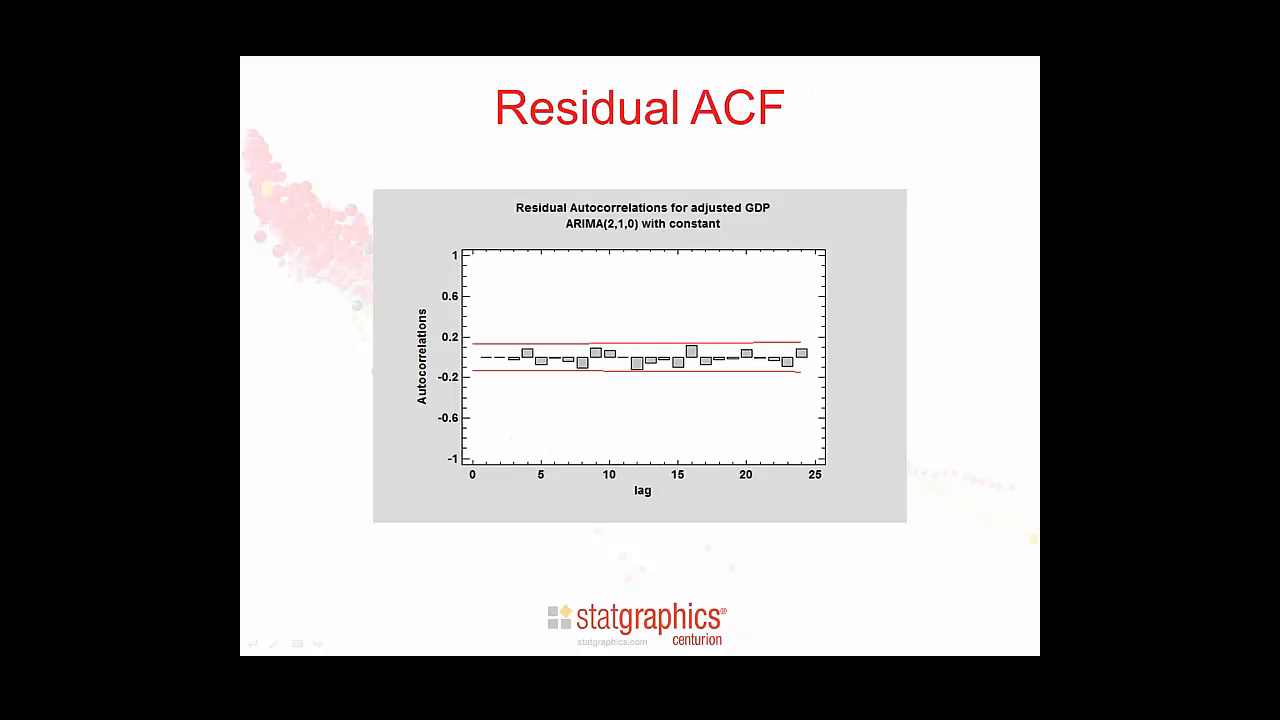
{"action": "left_click", "coordinate": [967, 322]}
{"action": "key", "text": "Right"}
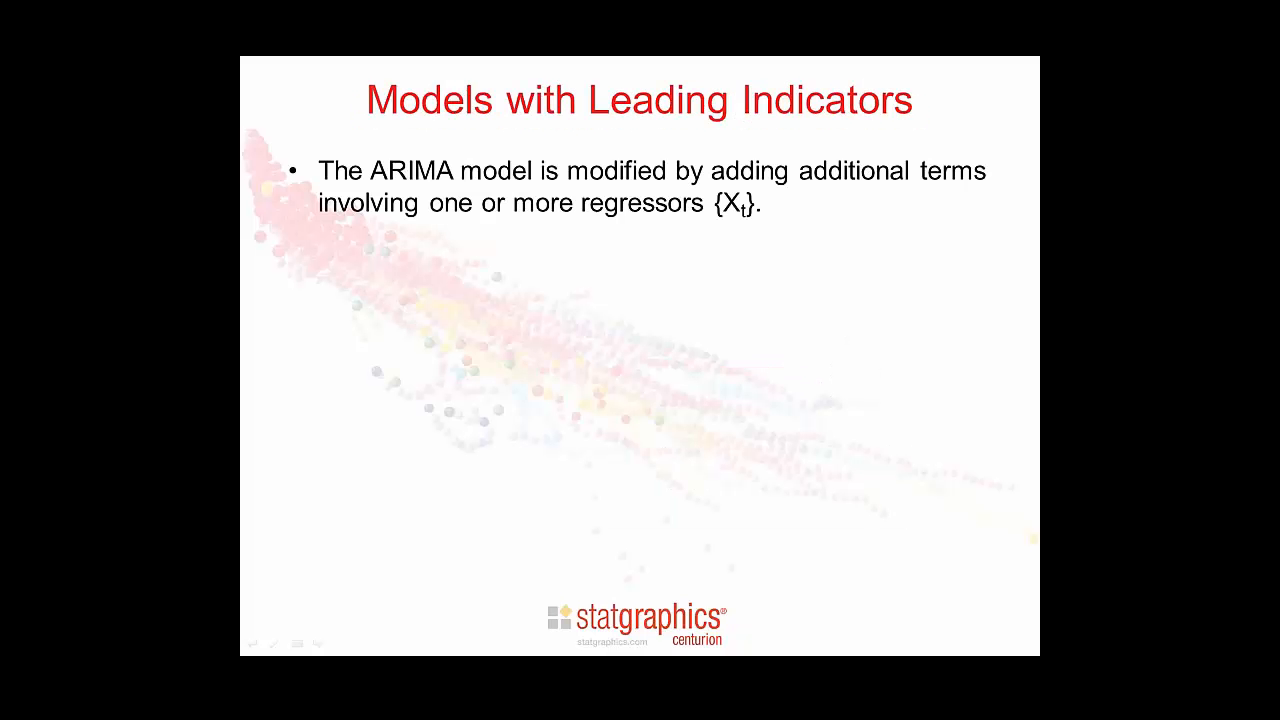
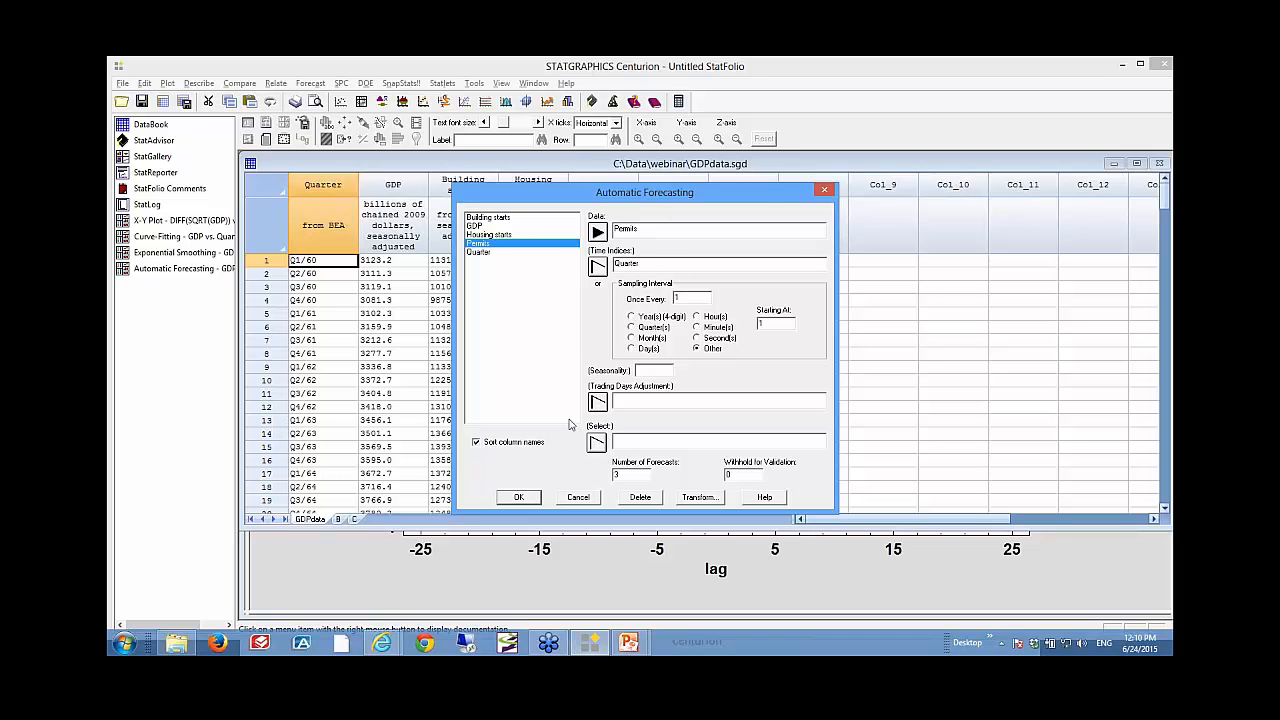
Step: Set up automatic forecasting of Permits, adding Quadratic Trend, Exponential Trend, S-Curve and Quadratic Exp. Smoothing and including a constant in the ARIMA models
{"action": "left_click", "coordinate": [519, 497]}
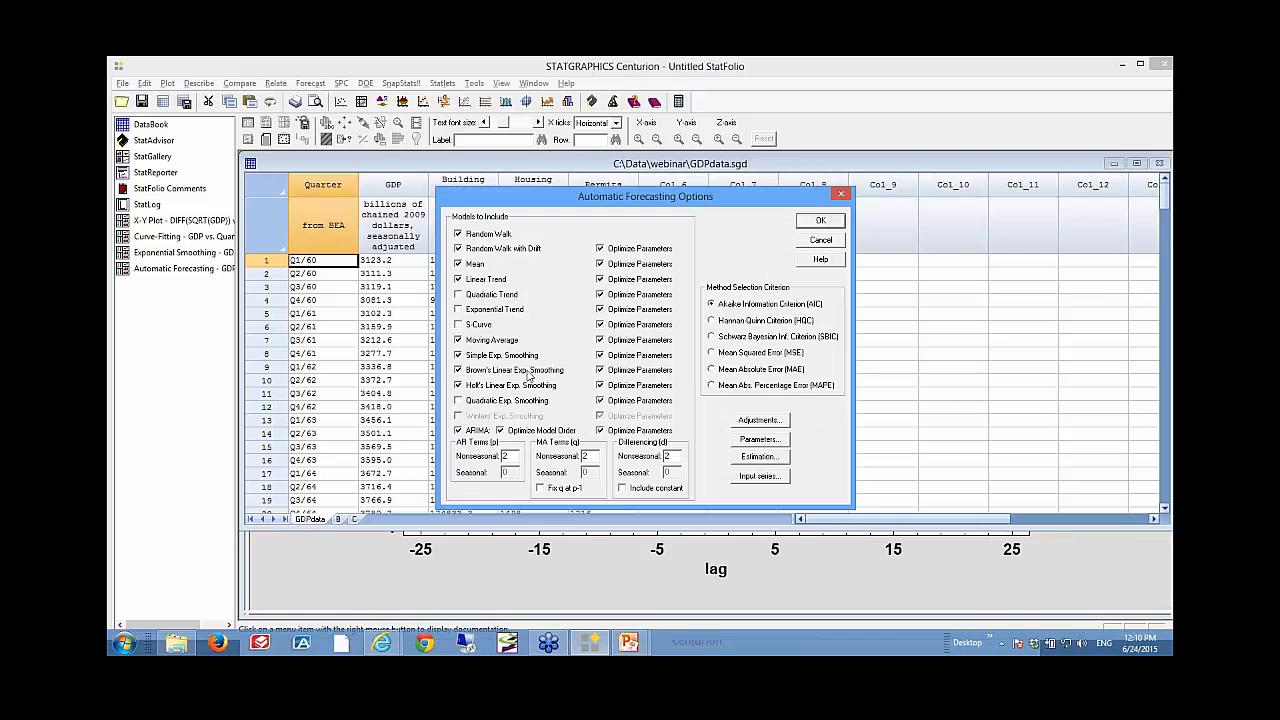
{"action": "left_click", "coordinate": [482, 311]}
{"action": "left_click", "coordinate": [476, 326]}
{"action": "left_click", "coordinate": [472, 405]}
{"action": "left_click", "coordinate": [635, 490]}
{"action": "left_click", "coordinate": [838, 225]}
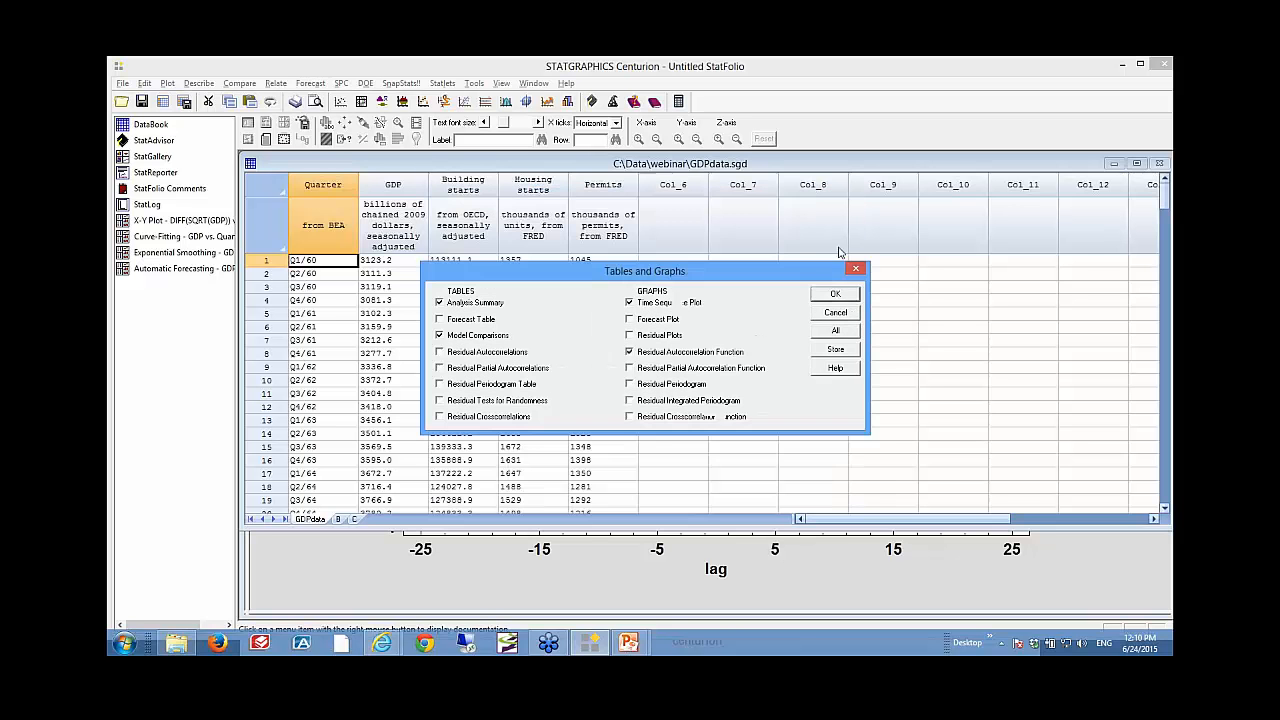
Step: Generate the default tables and graphs for the Permits forecast and enlarge the time sequence plot
{"action": "left_click", "coordinate": [838, 294]}
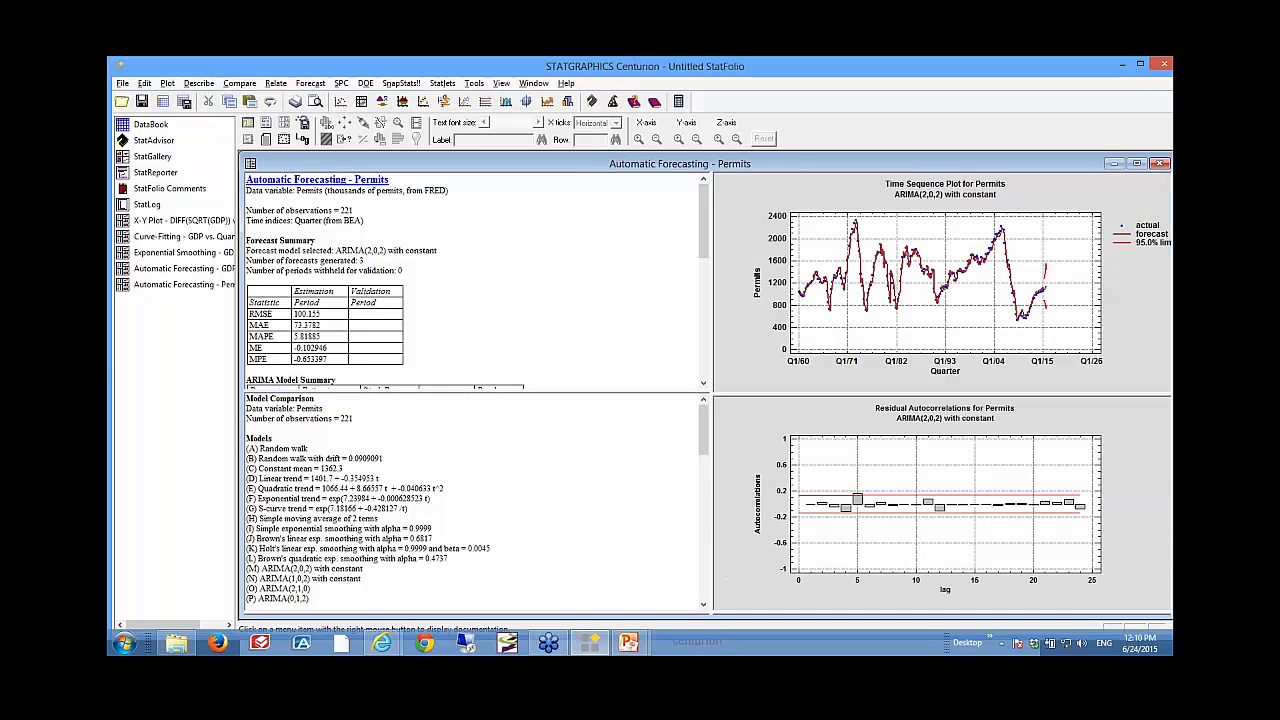
{"action": "double_click", "coordinate": [893, 310]}
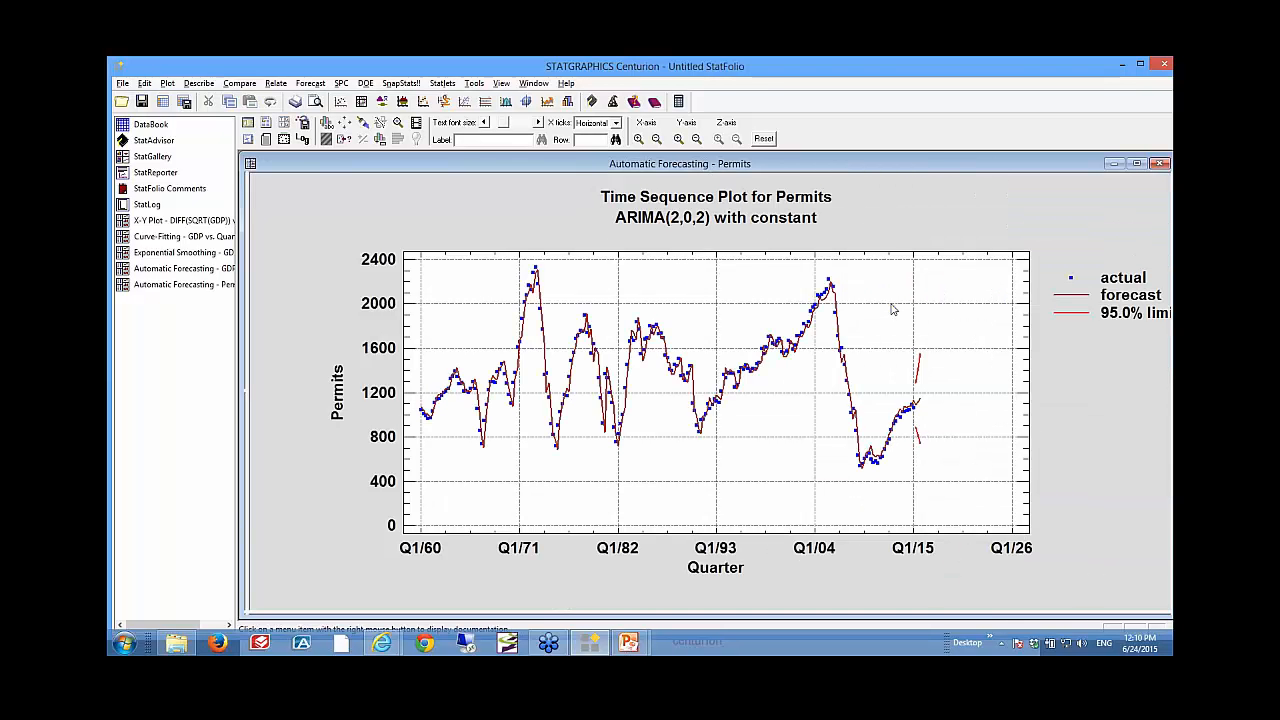
Step: Move the time sequence plot's legend above the plot's upper edge, then add the Forecast Table and enlarge it to read the Permits forecasts
{"action": "left_click_drag", "start_coordinate": [1121, 287], "coordinate": [933, 214]}
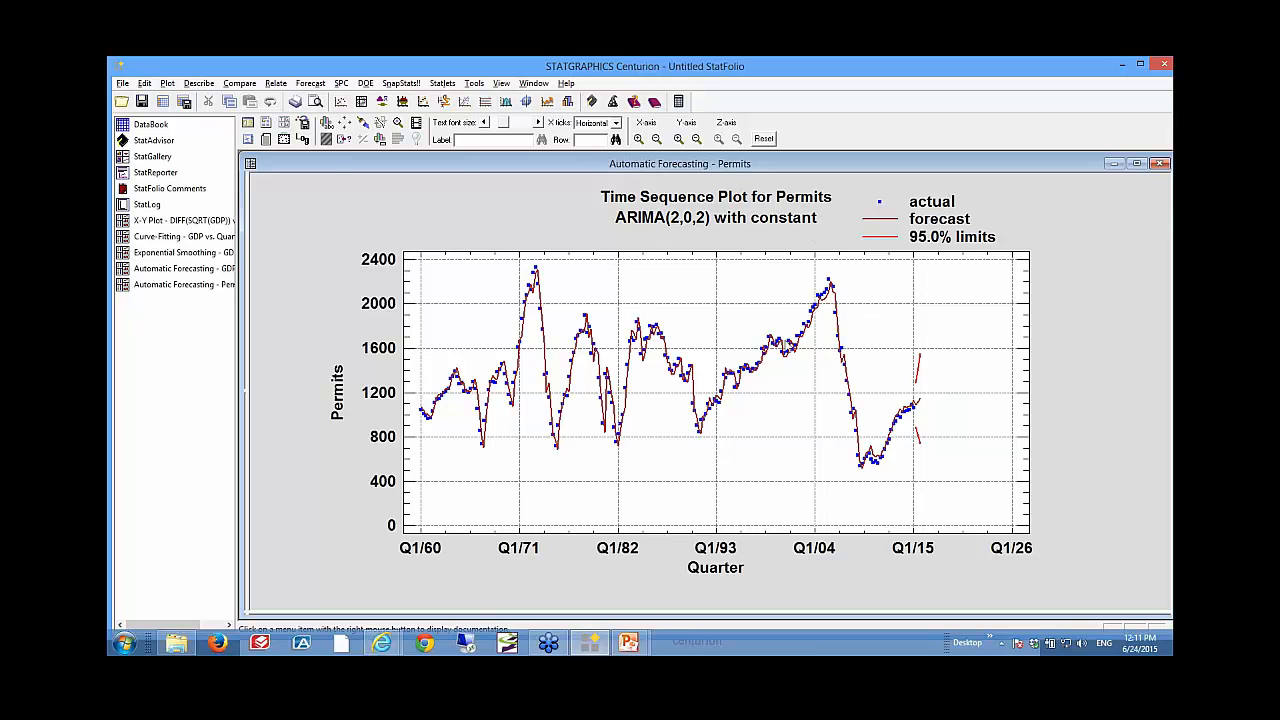
{"action": "left_click", "coordinate": [284, 122]}
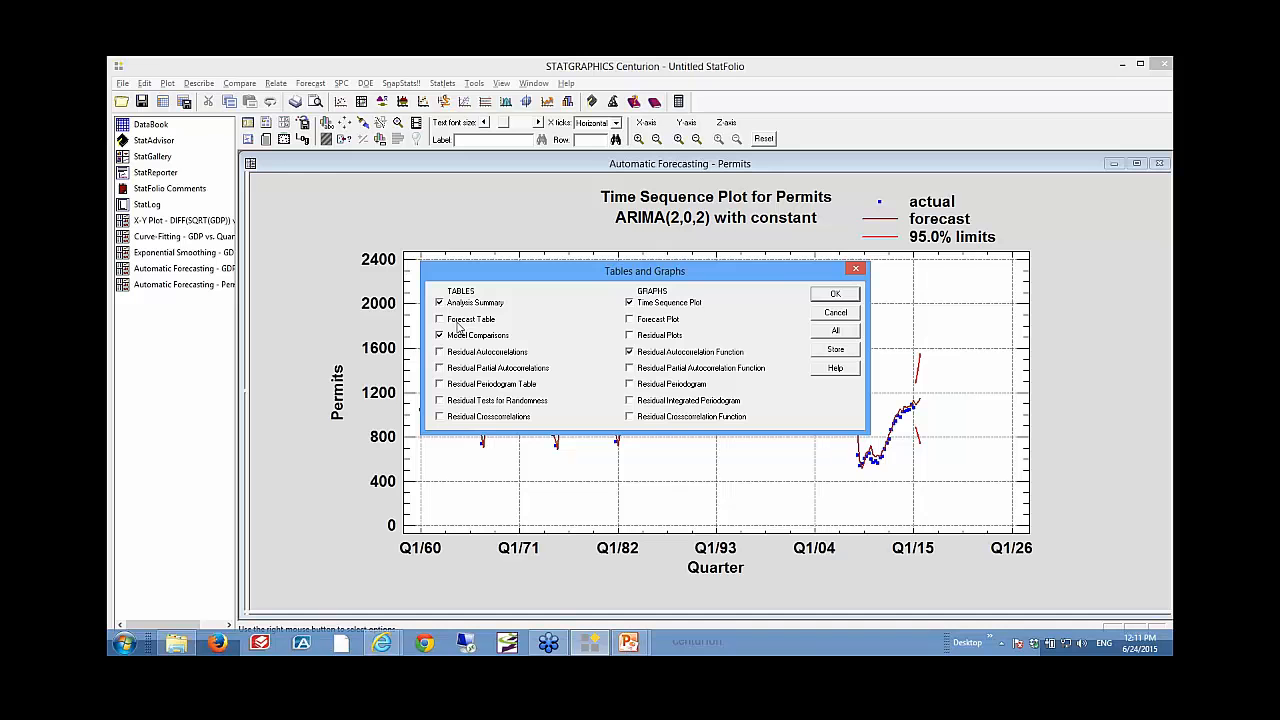
{"action": "left_click", "coordinate": [459, 324]}
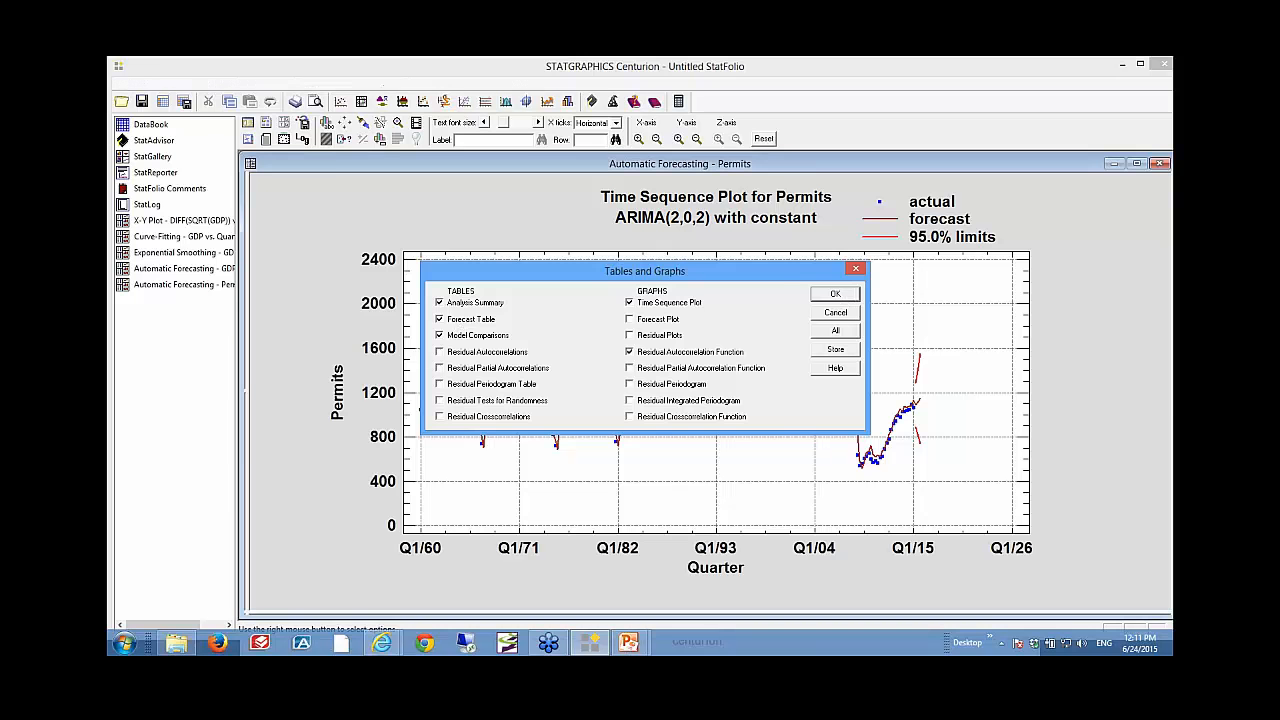
{"action": "left_click", "coordinate": [835, 293]}
{"action": "double_click", "coordinate": [609, 374]}
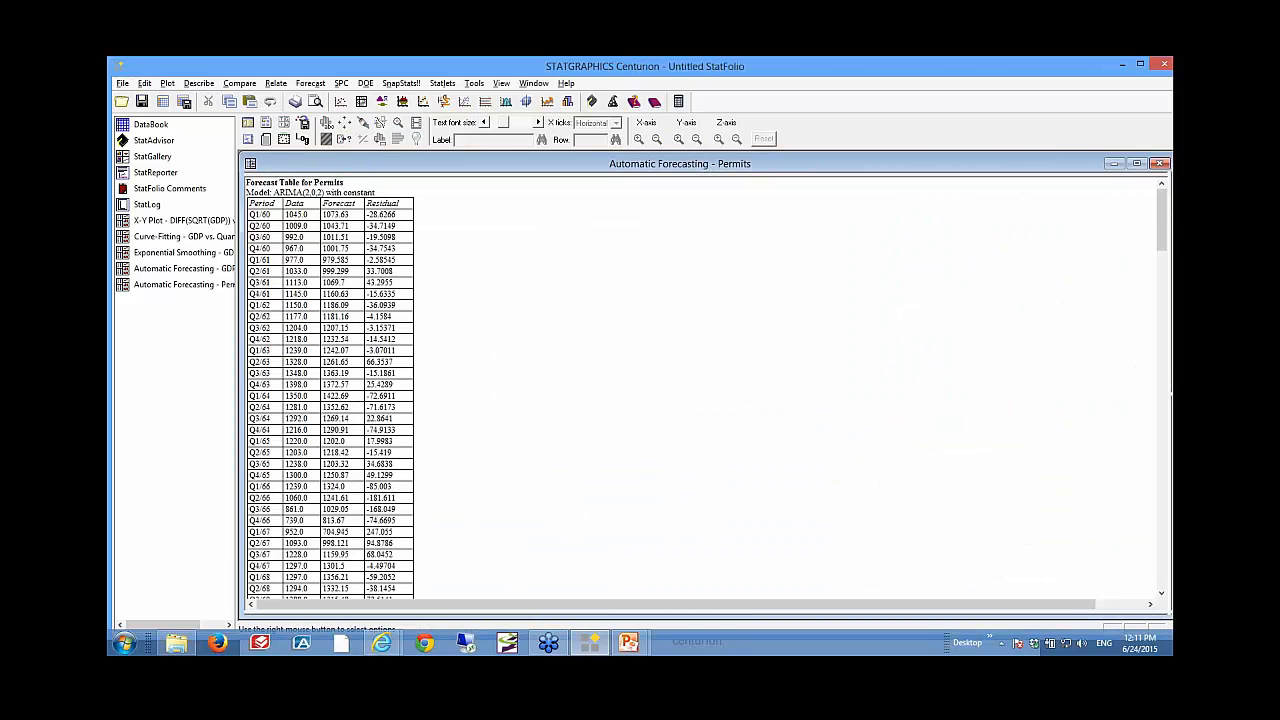
{"action": "left_click_drag", "start_coordinate": [1161, 245], "coordinate": [1158, 580]}
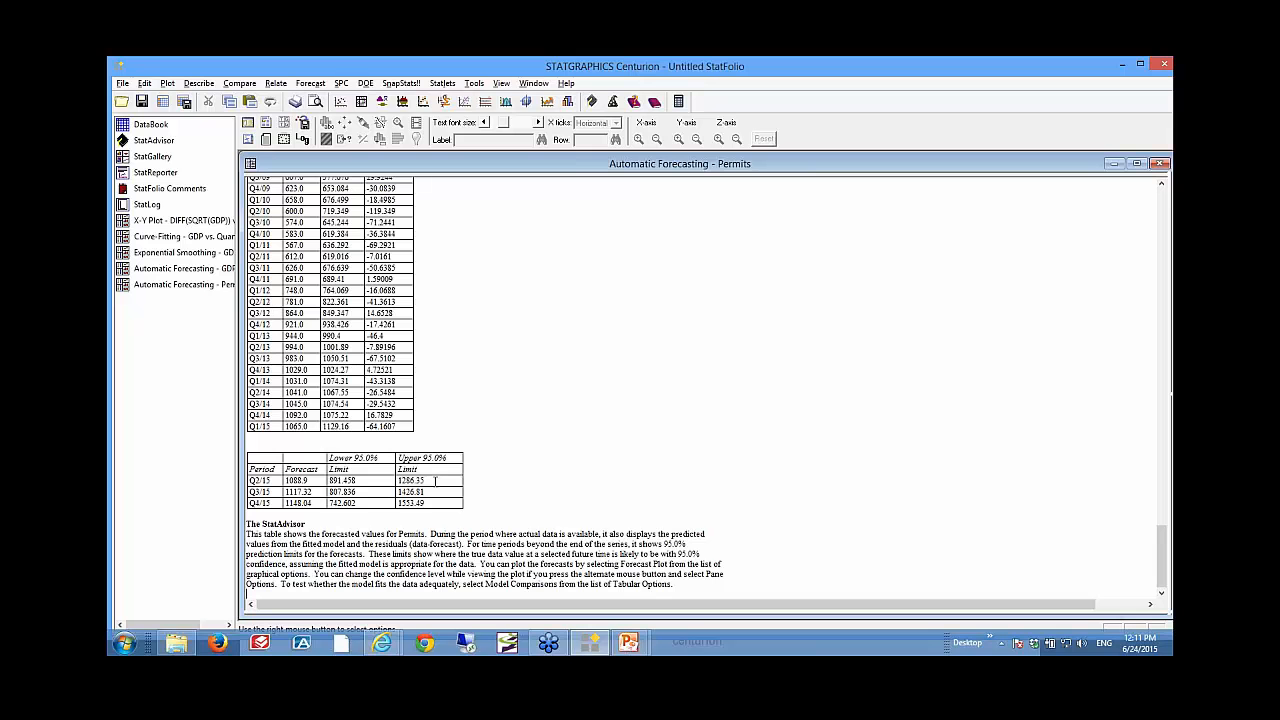
Step: Add the quarters Q2/15, Q3/15 and Q4/15 to the Quarter column in rows 222 to 224 of the GDPdata datasheet
{"action": "left_click", "coordinate": [141, 124]}
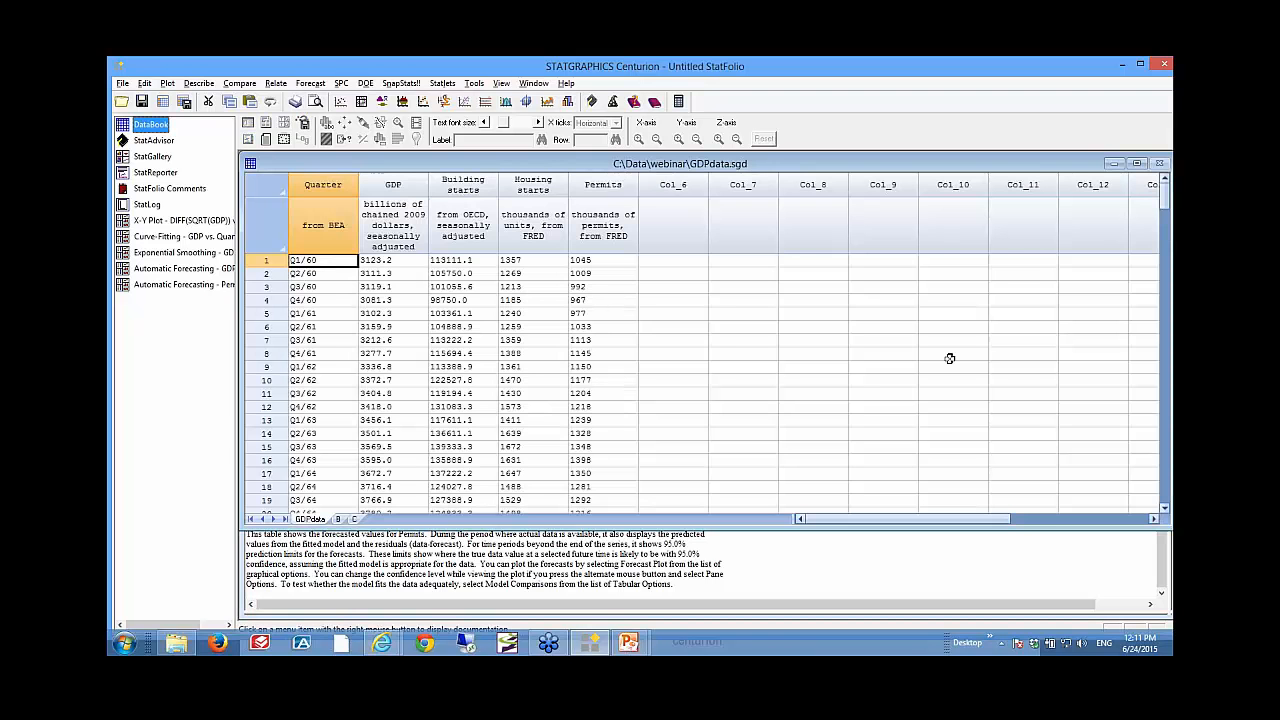
{"action": "left_click_drag", "start_coordinate": [1165, 202], "coordinate": [1165, 500]}
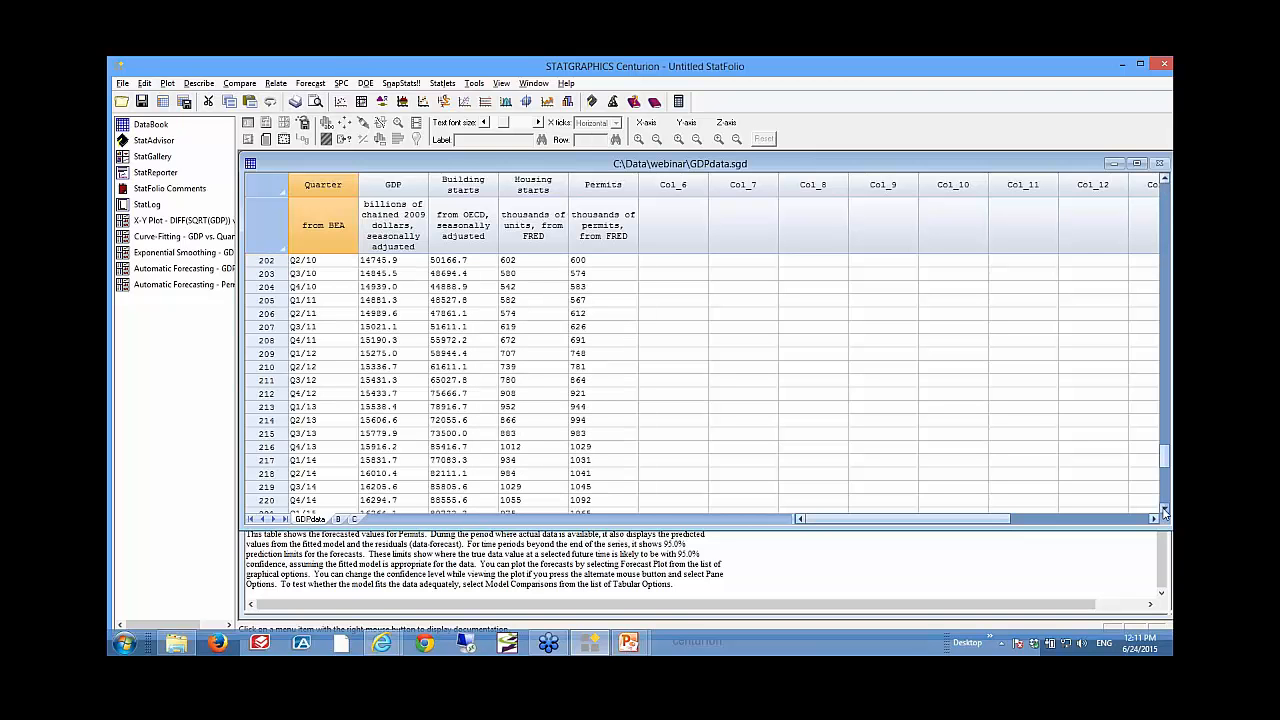
{"action": "scroll", "coordinate": [503, 315], "scroll_direction": "down", "scroll_amount": 4}
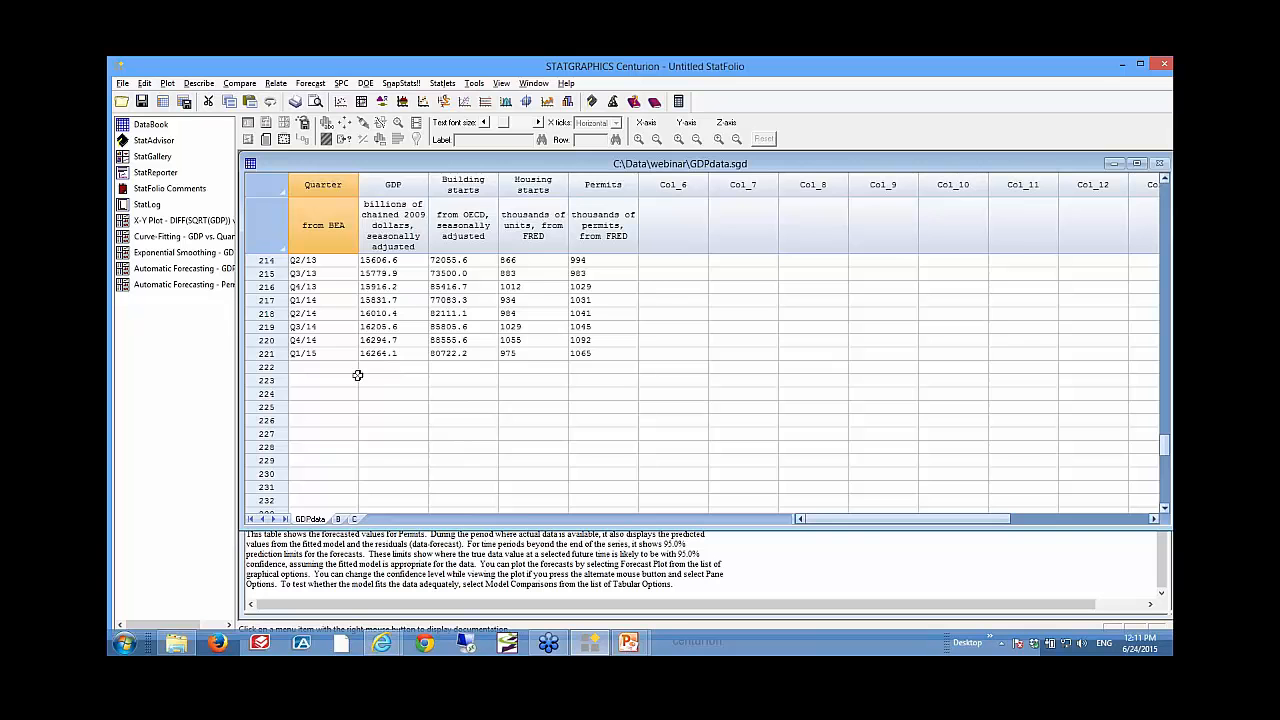
{"action": "left_click", "coordinate": [355, 369]}
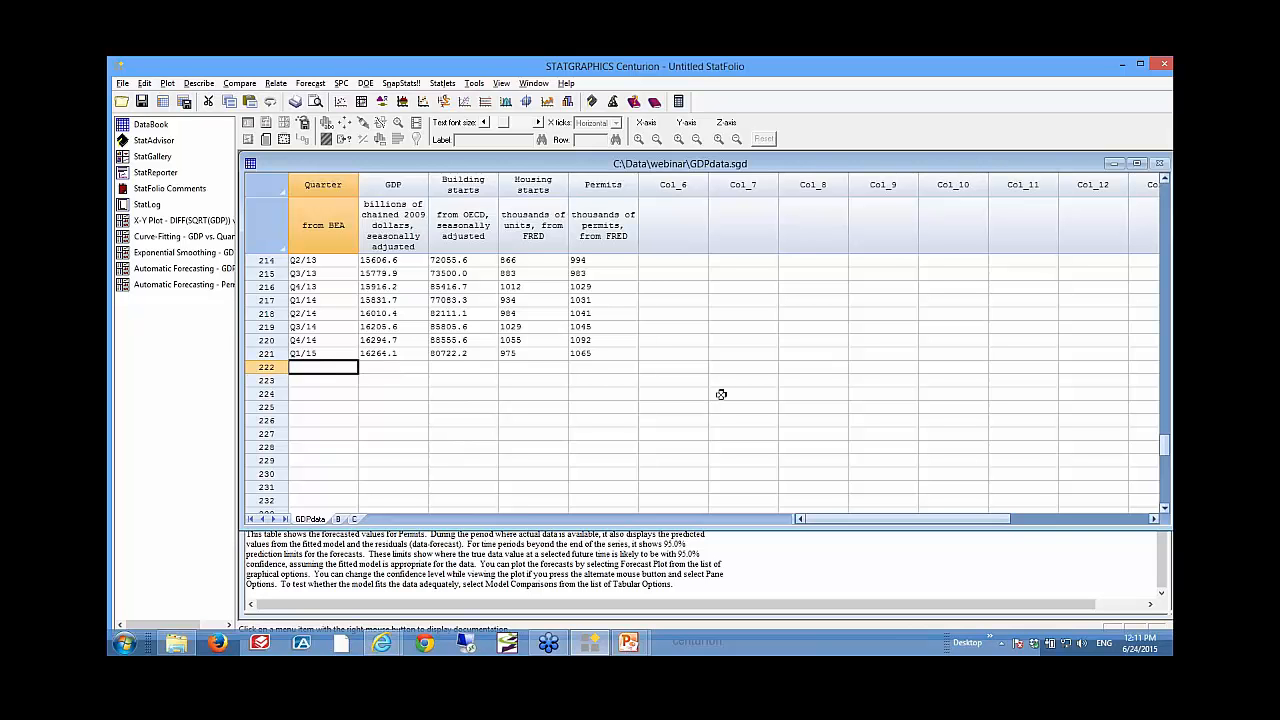
{"action": "type", "text": "Q2/15"}
{"action": "key", "text": "Return"}
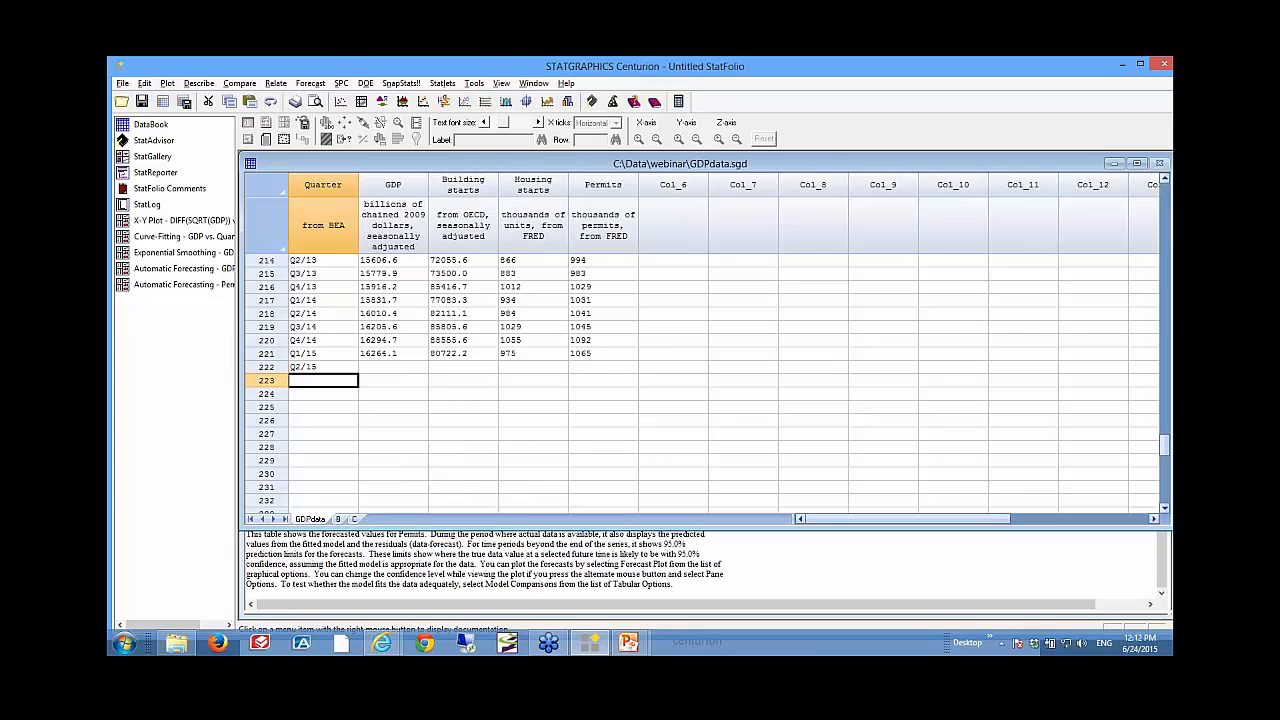
{"action": "type", "text": "Q3/15"}
{"action": "key", "text": "Return"}
{"action": "type", "text": "Q4"}
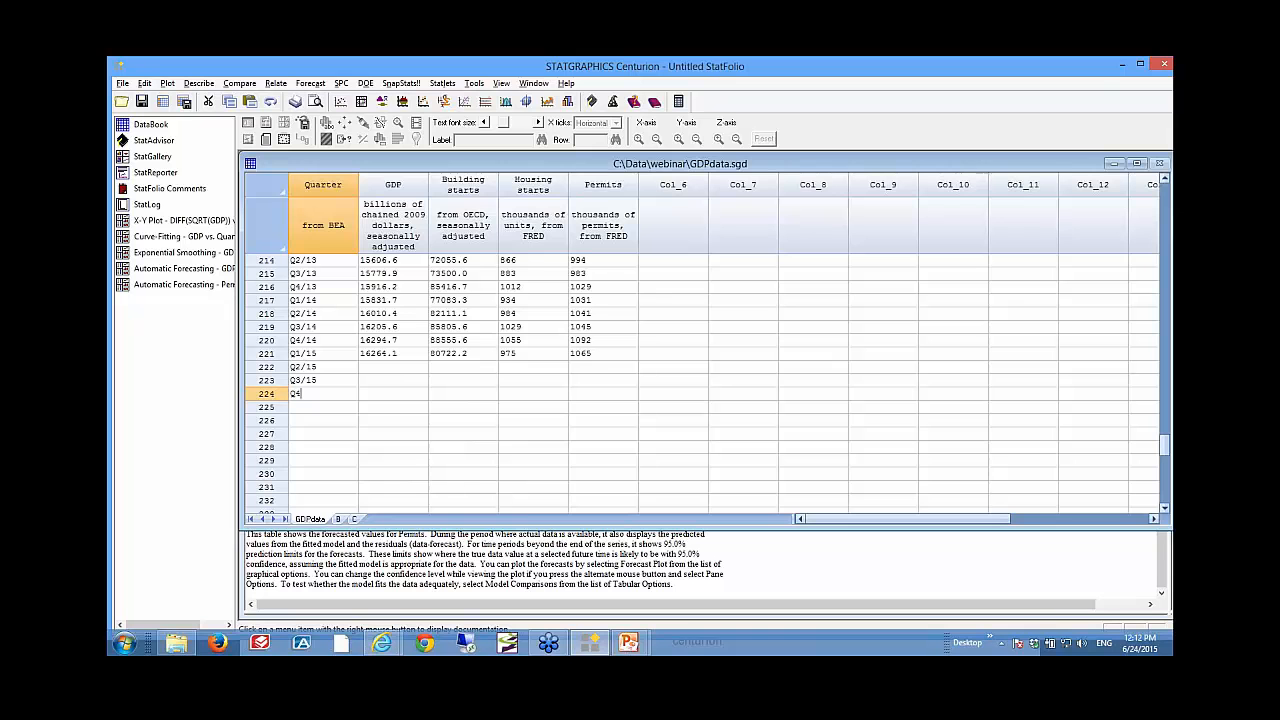
{"action": "type", "text": "/15"}
Step: Enter the forecasted Permits values 1088.9, 1117.32 and 1148.04 for Q2/15, Q3/15 and Q4/15
{"action": "key", "text": "Tab"}
{"action": "key", "text": "Tab"}
{"action": "key", "text": "Tab"}
{"action": "key", "text": "Tab"}
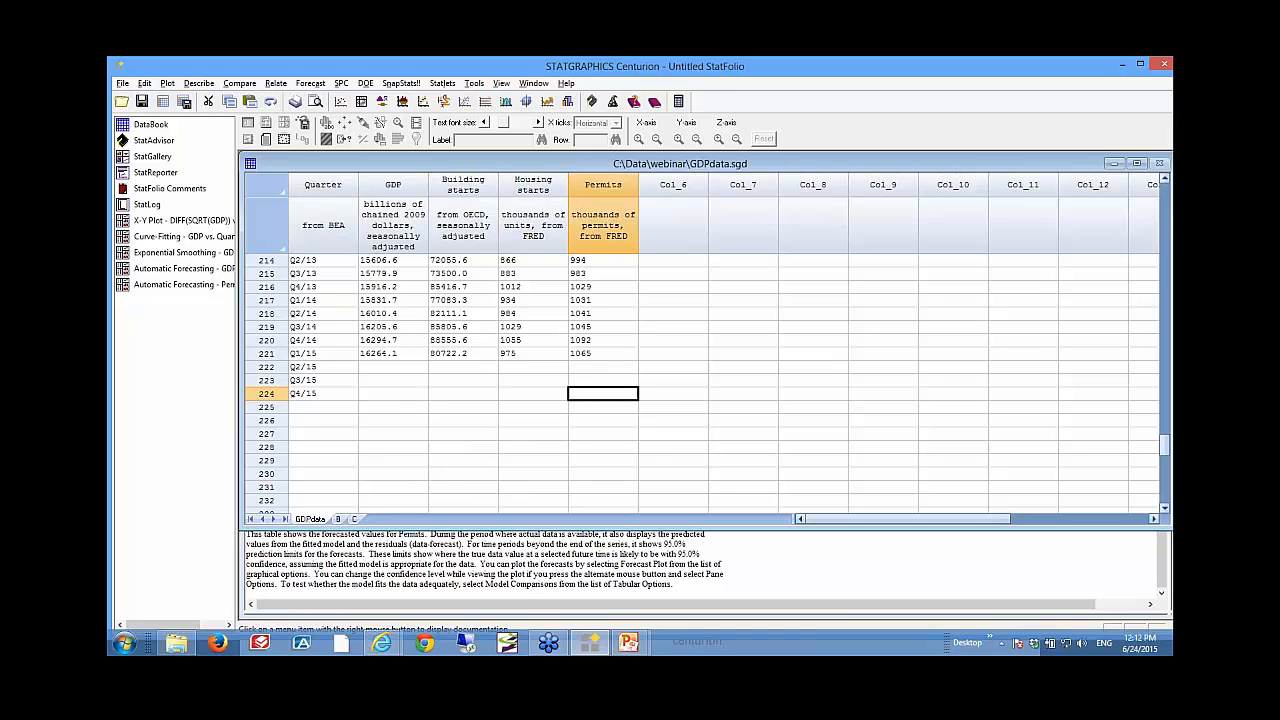
{"action": "key", "text": "Up"}
{"action": "key", "text": "Up"}
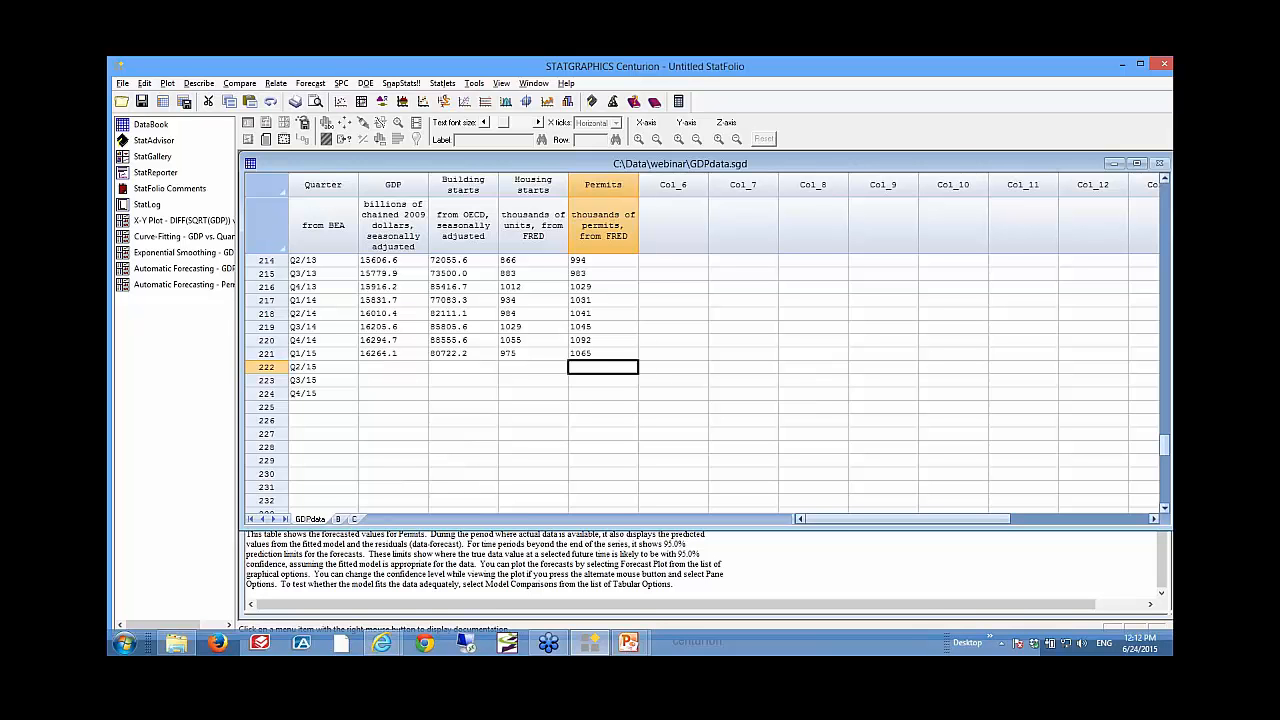
{"action": "type", "text": "1088.9"}
{"action": "key", "text": "Return"}
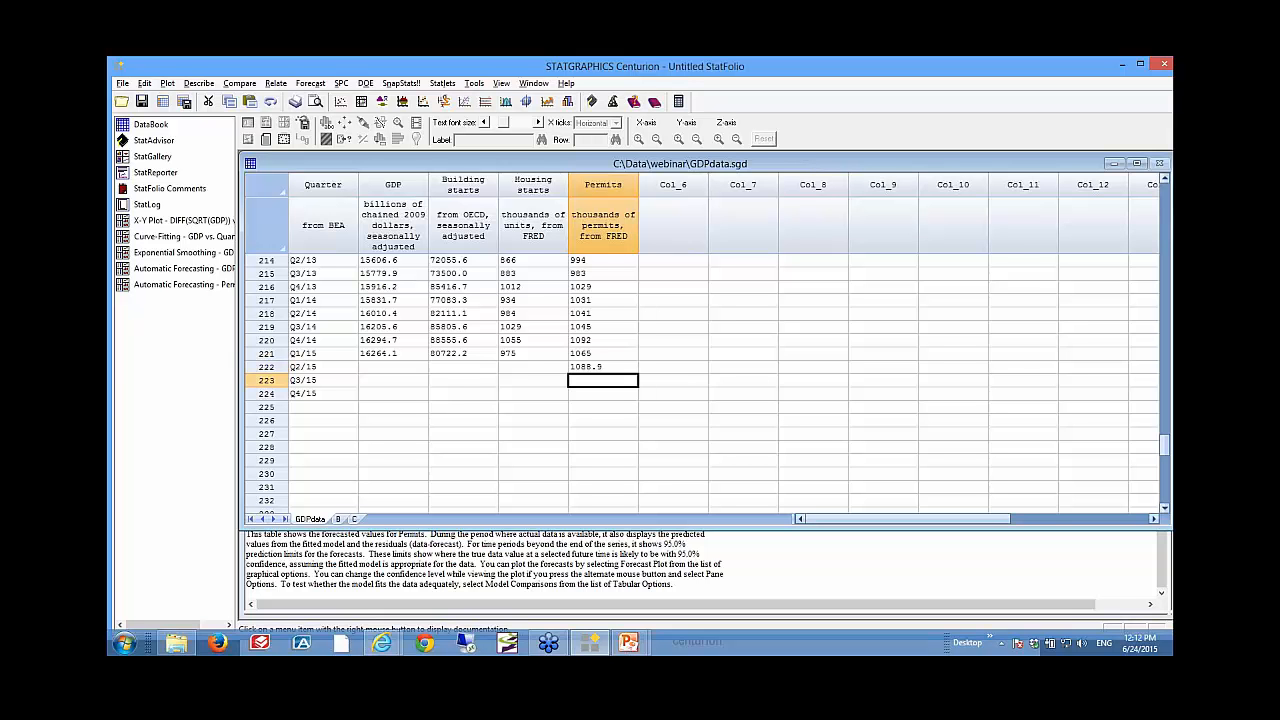
{"action": "type", "text": "1117.32"}
{"action": "key", "text": "Return"}
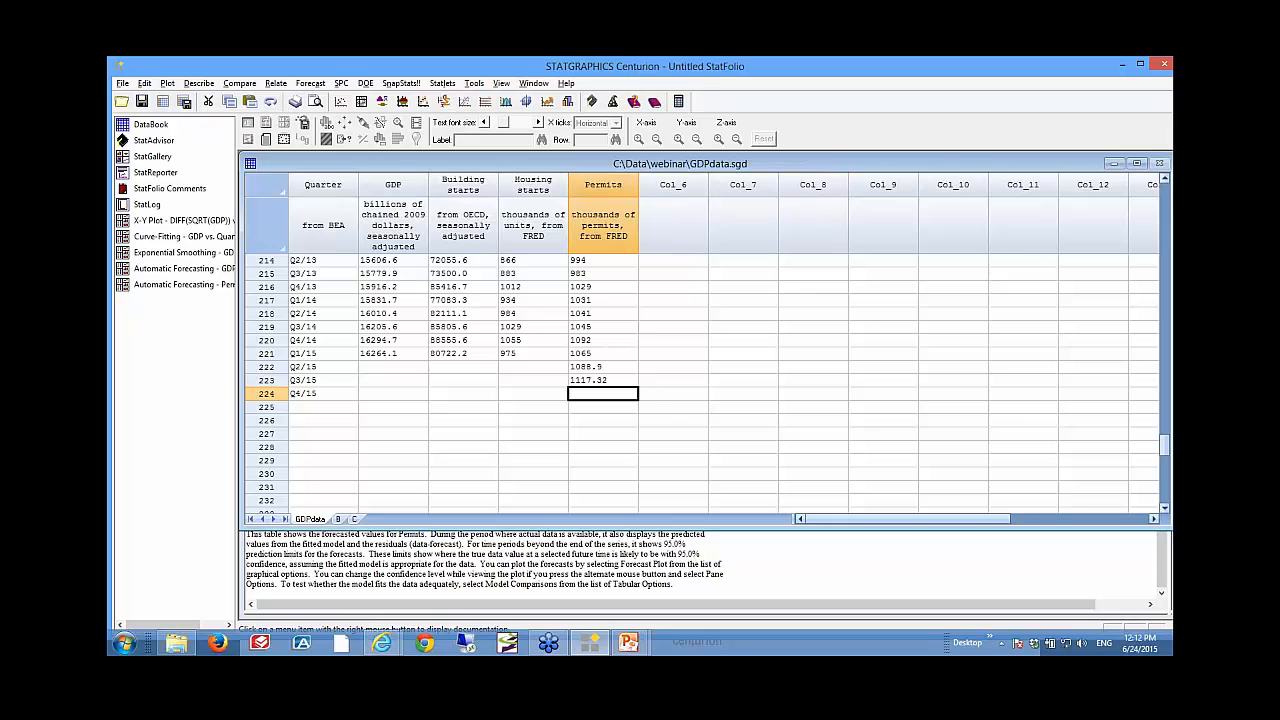
{"action": "type", "text": "1148.04"}
Step: Add LAG(Permits,1) as an input series in the GDP automatic forecasting analysis and refit the models
{"action": "left_click", "coordinate": [190, 268]}
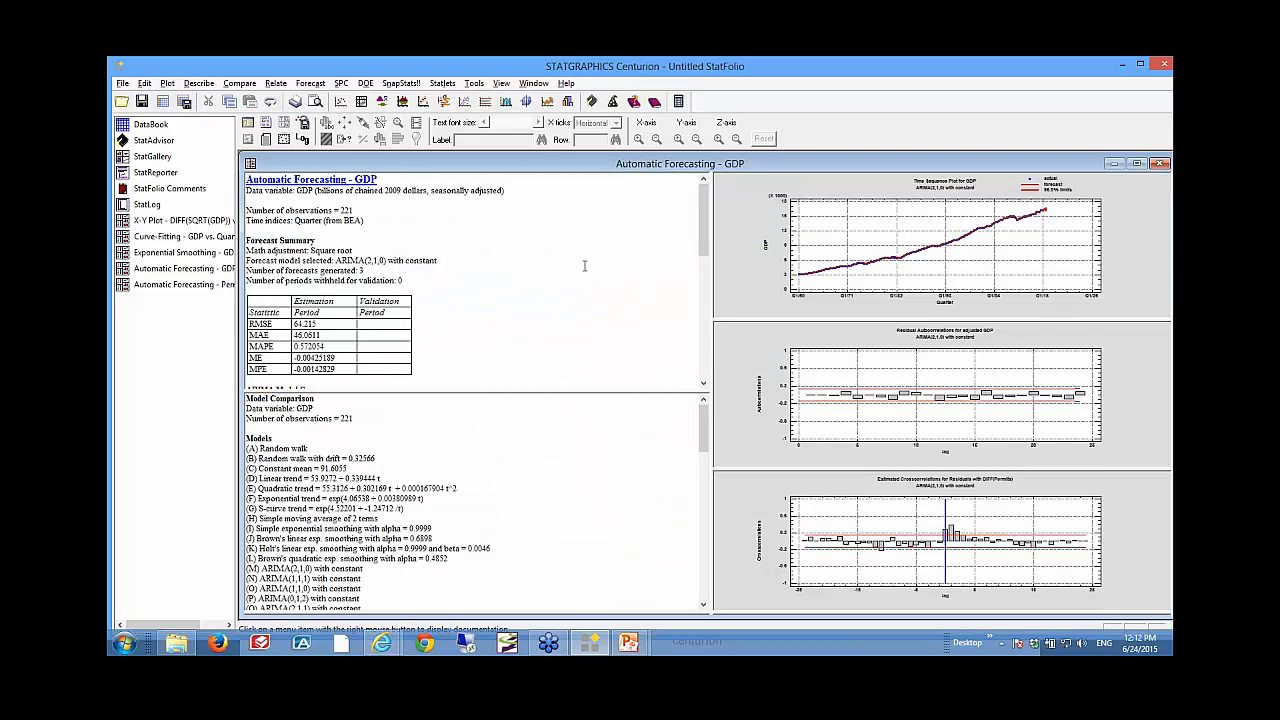
{"action": "right_click", "coordinate": [470, 219]}
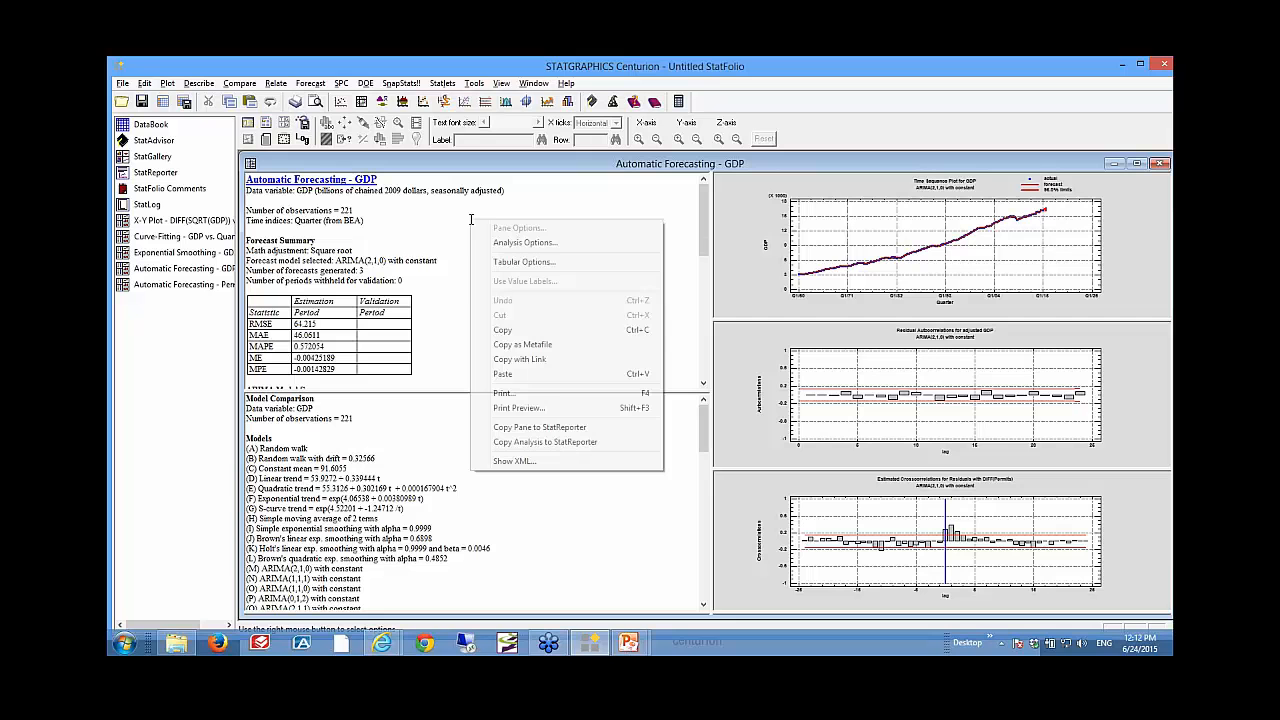
{"action": "left_click", "coordinate": [527, 243]}
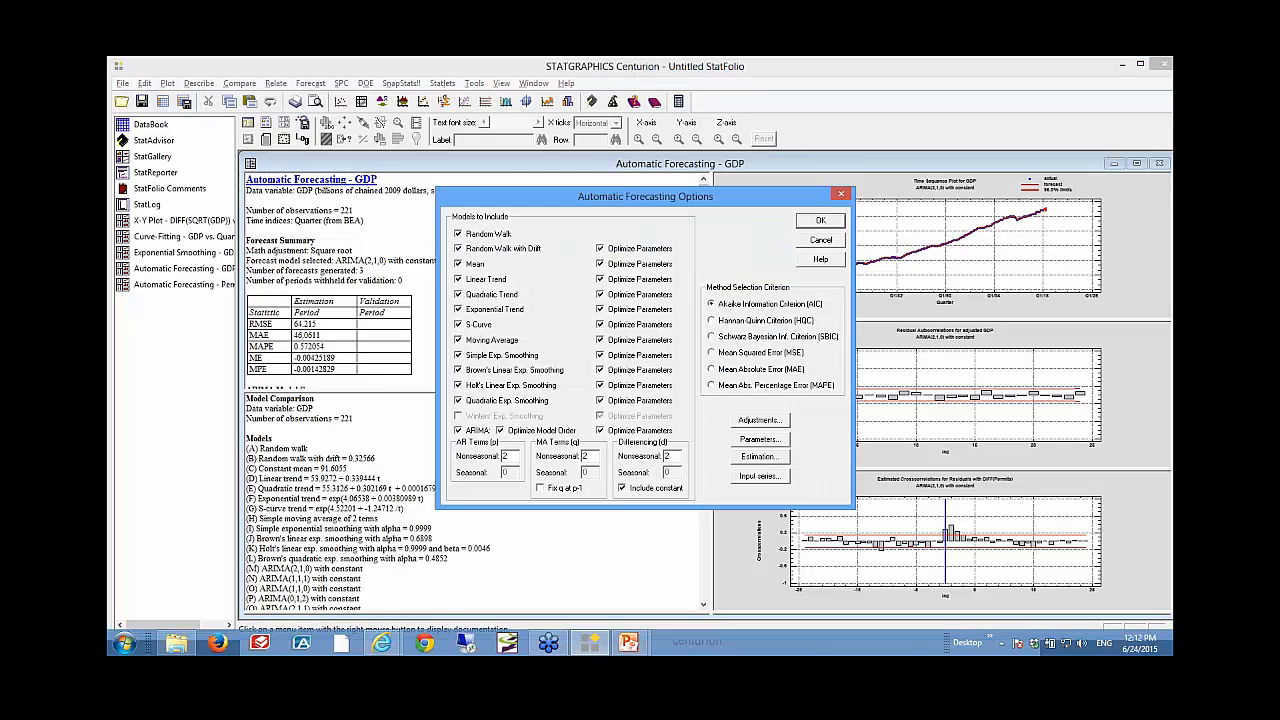
{"action": "left_click", "coordinate": [757, 478]}
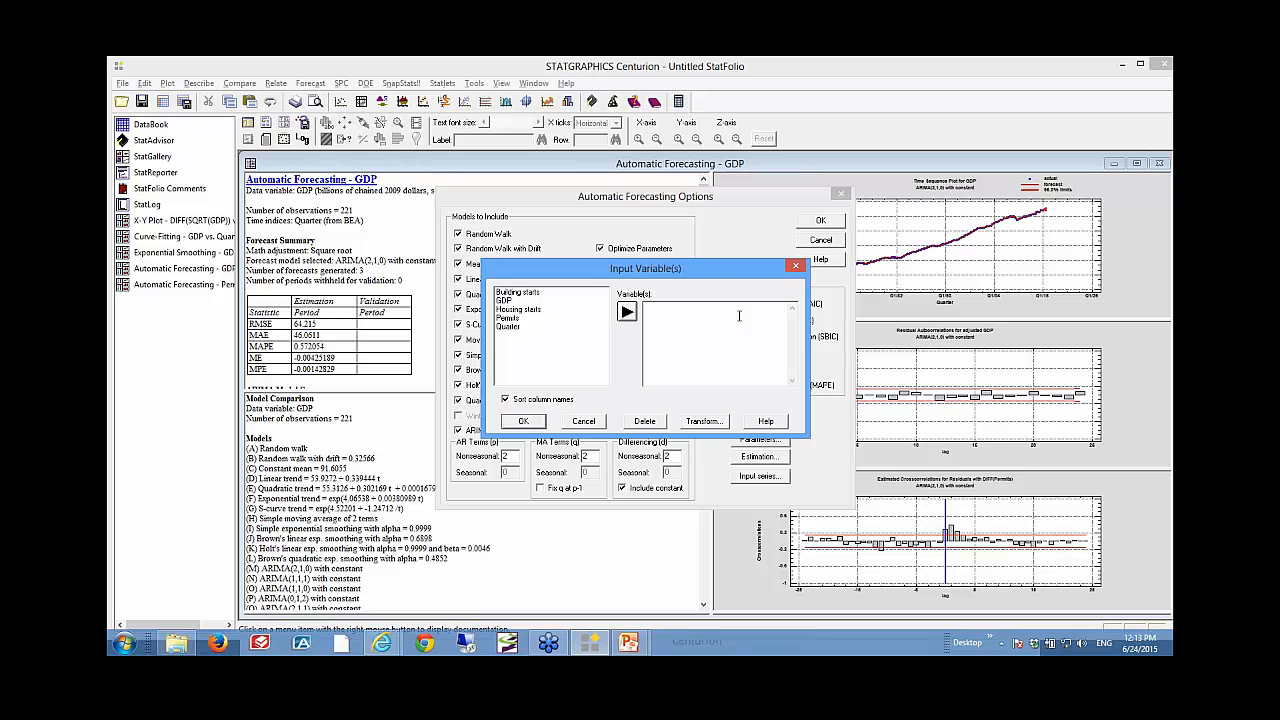
{"action": "left_click", "coordinate": [739, 316]}
{"action": "type", "text": "LAG(Permits,1"}
{"action": "left_click", "coordinate": [523, 421]}
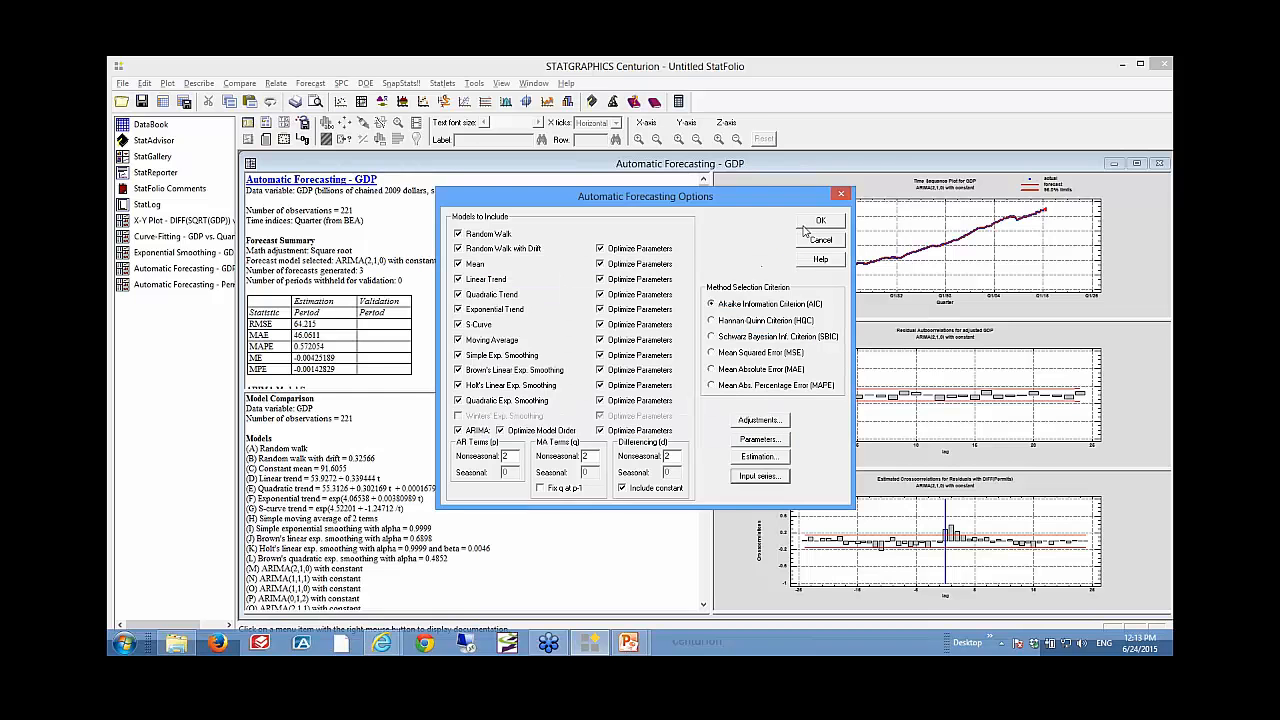
{"action": "left_click", "coordinate": [816, 221]}
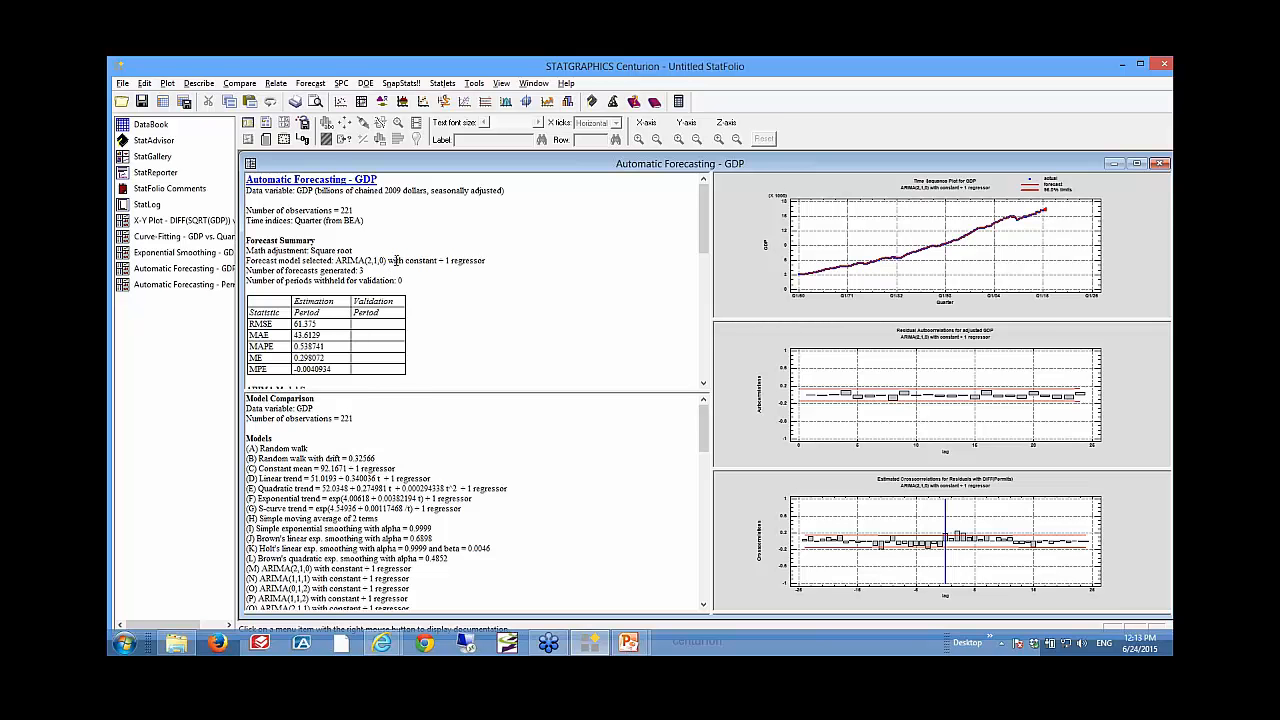
Step: Examine the LAG(Permits,1) row of the ARIMA model summary and the enlarged residual crosscorrelation plot with DIFF(Permits)
{"action": "double_click", "coordinate": [468, 296]}
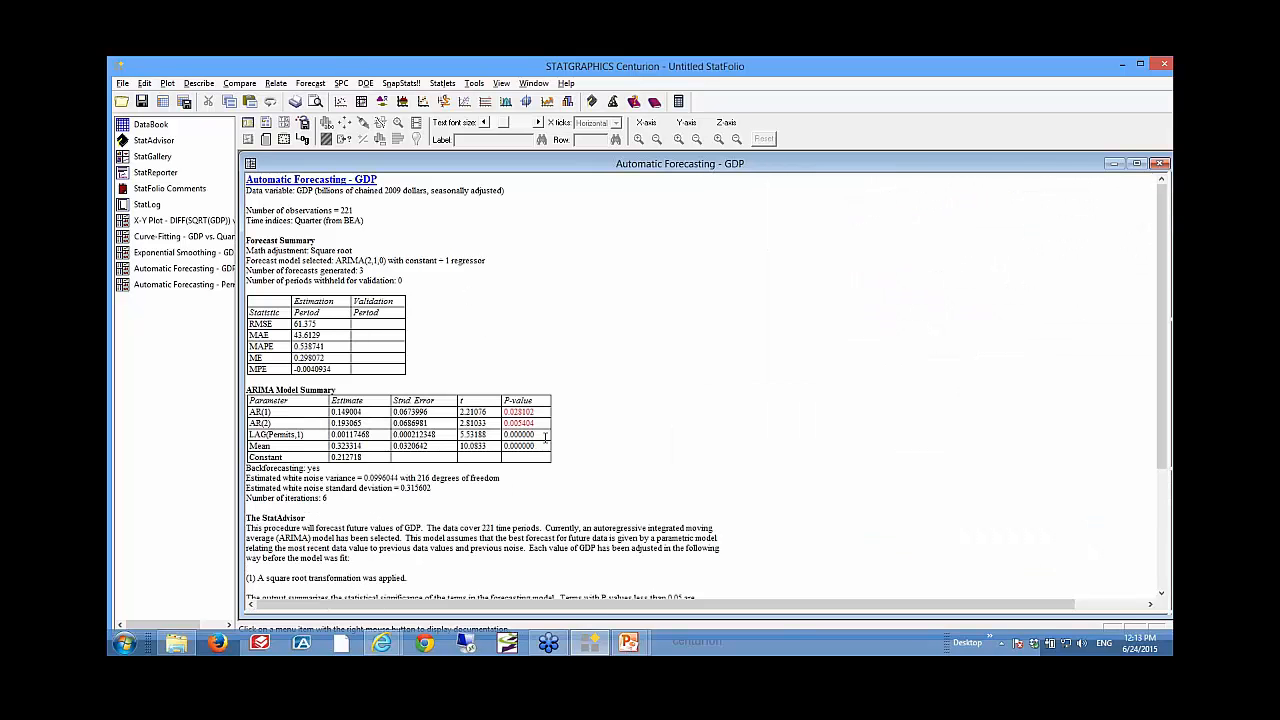
{"action": "mouse_move", "coordinate": [541, 441]}
{"action": "left_mouse_down"}
{"action": "mouse_move", "coordinate": [252, 446]}
{"action": "mouse_move", "coordinate": [540, 439]}
{"action": "left_mouse_up"}
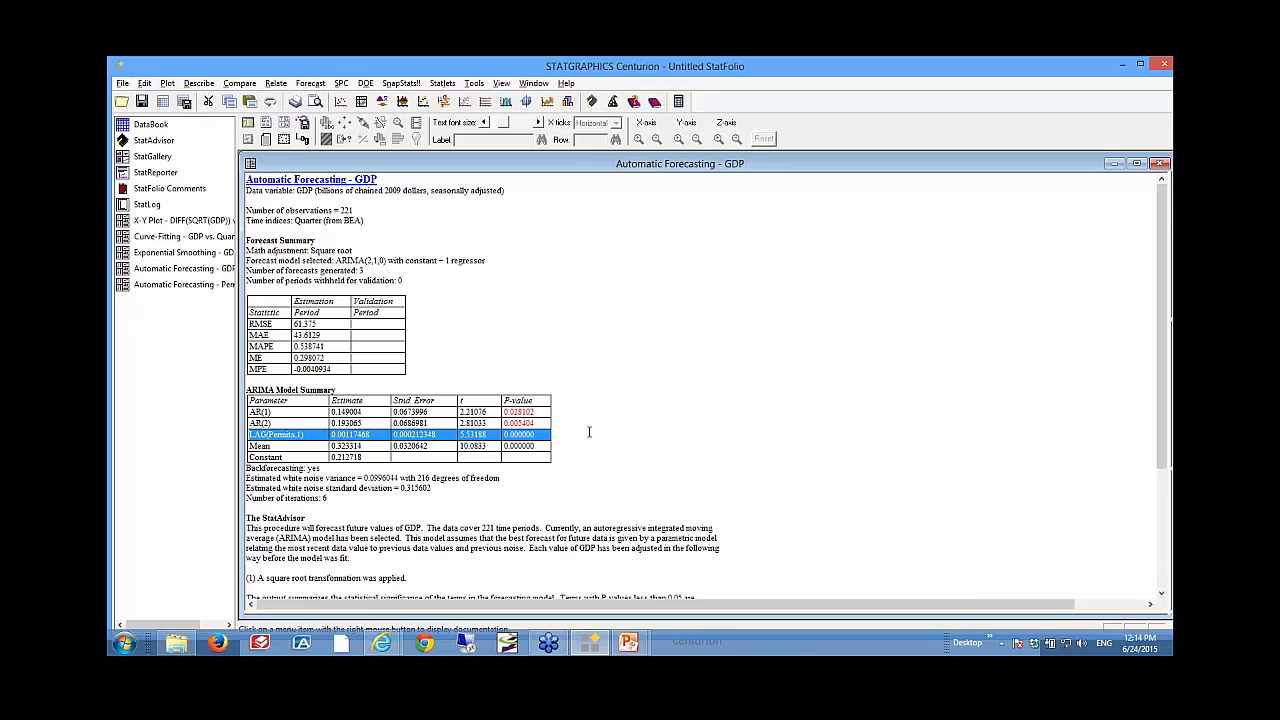
{"action": "double_click", "coordinate": [593, 415]}
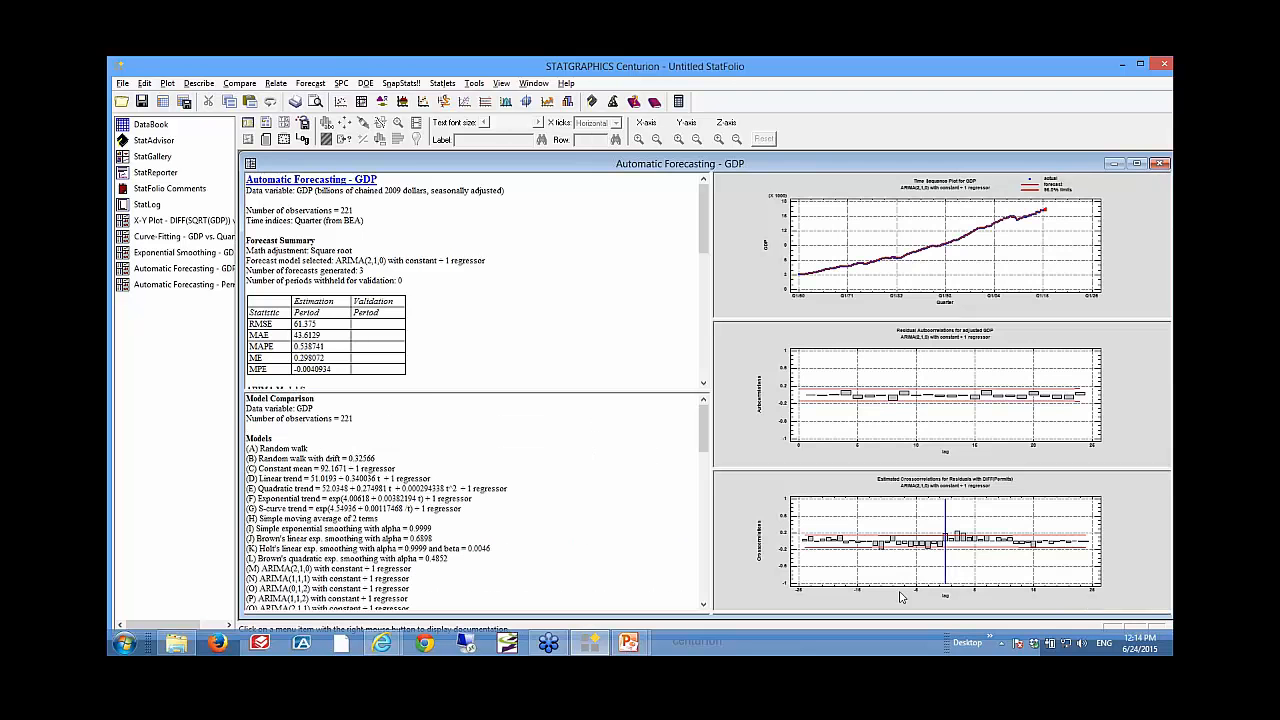
{"action": "double_click", "coordinate": [957, 586]}
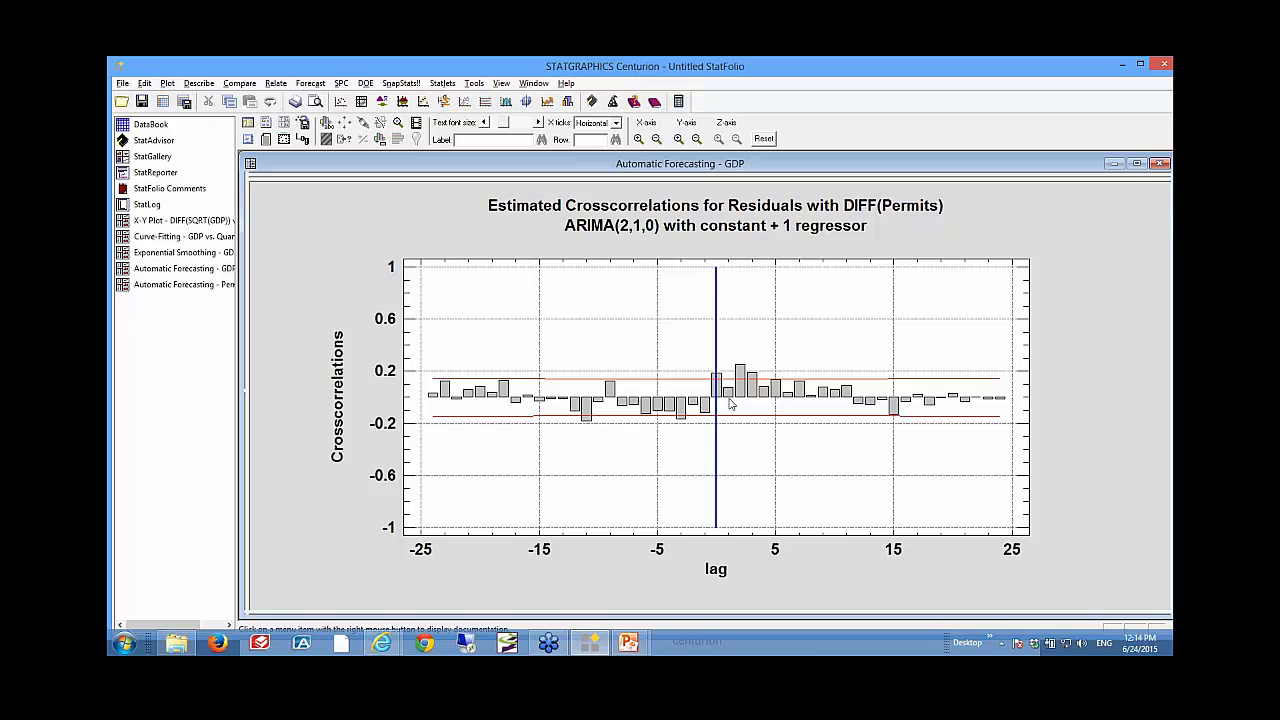
{"action": "double_click", "coordinate": [843, 263]}
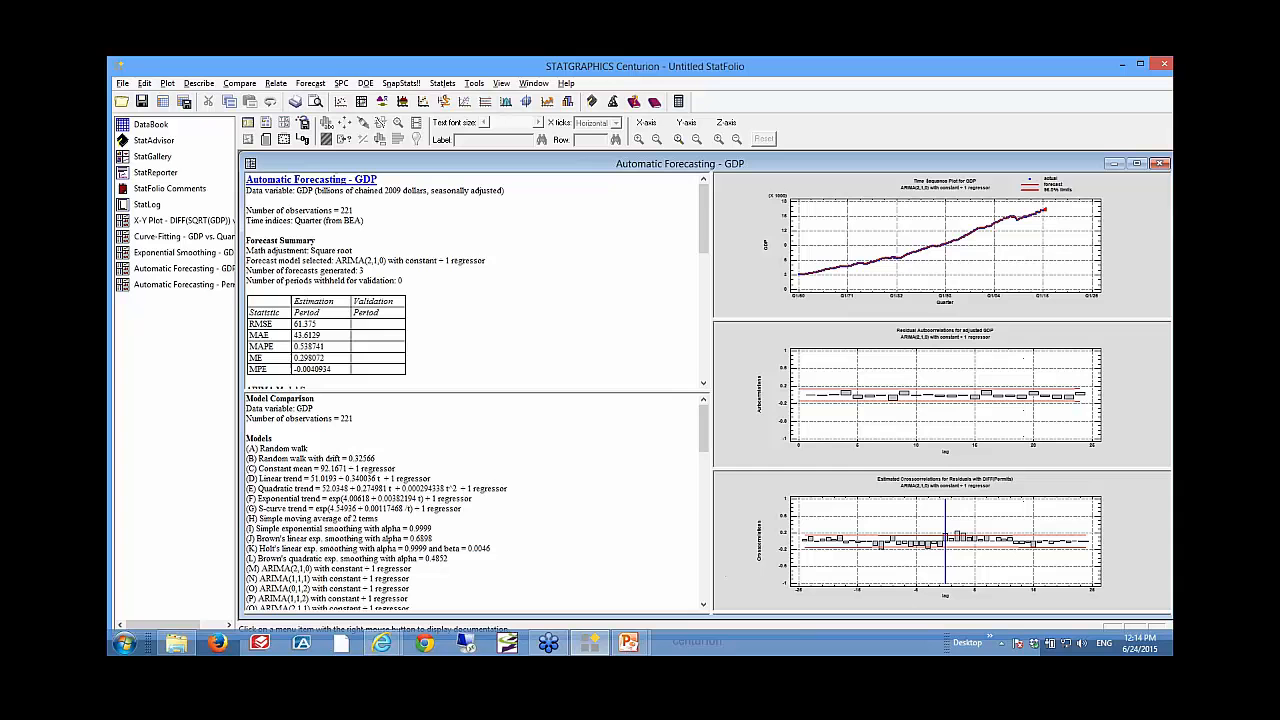
Step: Add LAG(Permits,2) and LAG(Permits,3) to the input series of the GDP forecast and refit the models
{"action": "right_click", "coordinate": [666, 247]}
{"action": "left_click", "coordinate": [727, 271]}
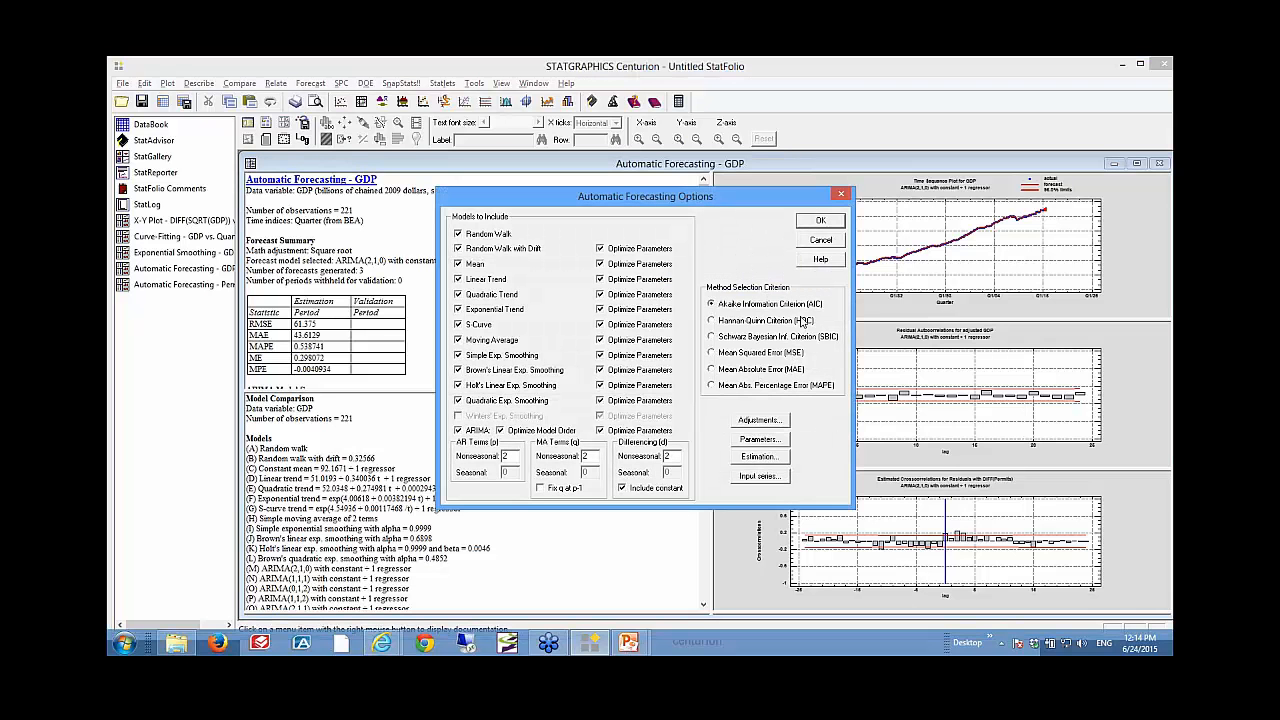
{"action": "left_click", "coordinate": [758, 476]}
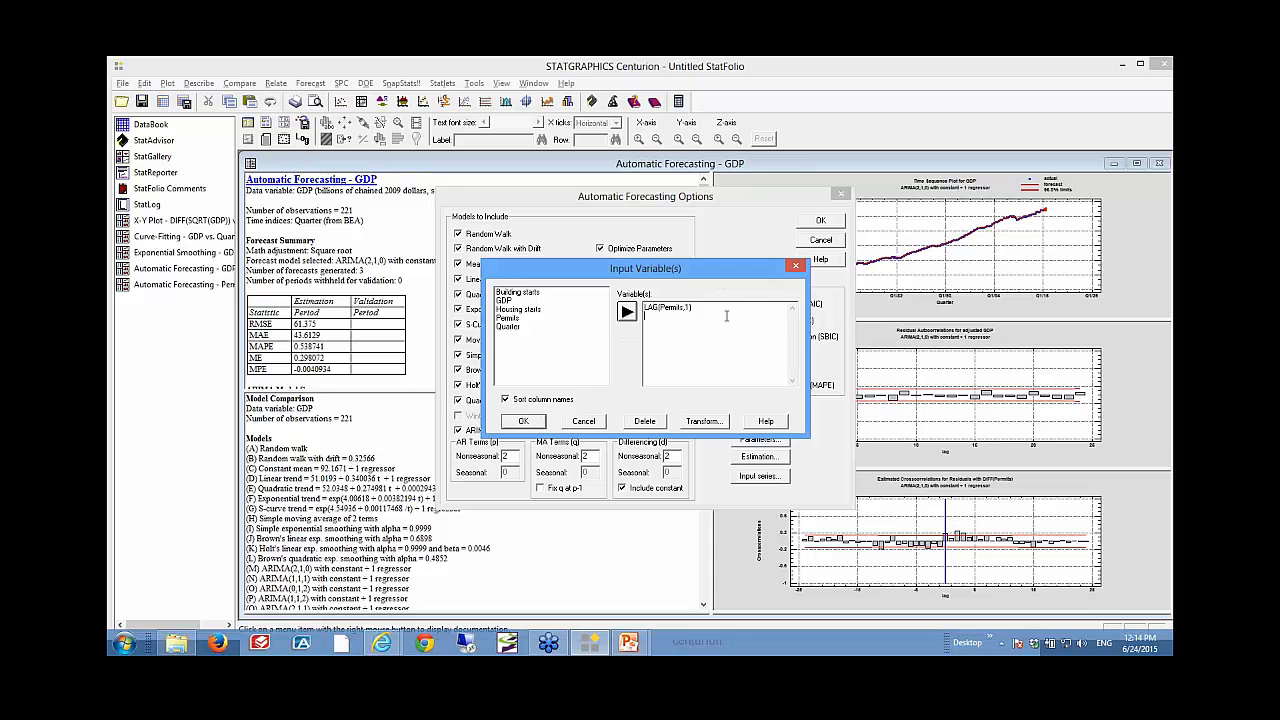
{"action": "type", "text": "LAG(Permits,2) LAG(Permits,3"}
{"action": "left_click", "coordinate": [515, 422]}
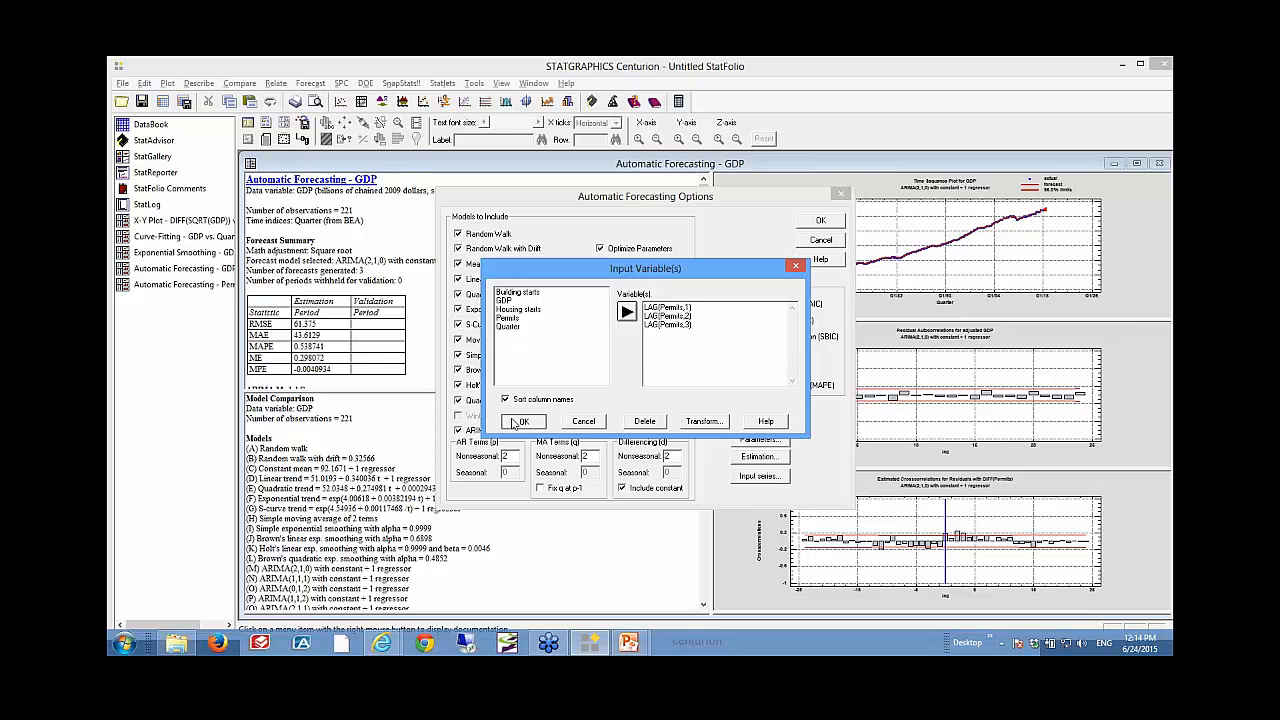
{"action": "left_click", "coordinate": [820, 222]}
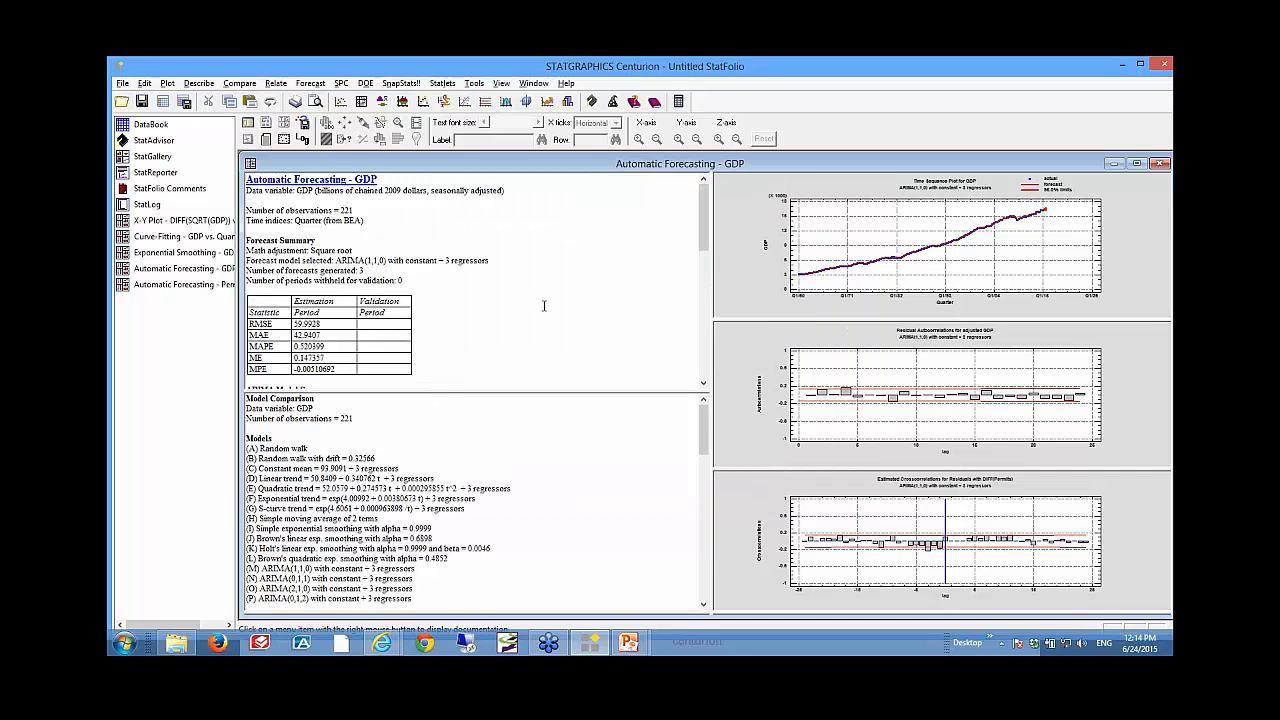
Step: Check the three lagged Permits terms in the ARIMA model summary and inspect the residual crosscorrelation plot of the refitted GDP model
{"action": "double_click", "coordinate": [545, 303]}
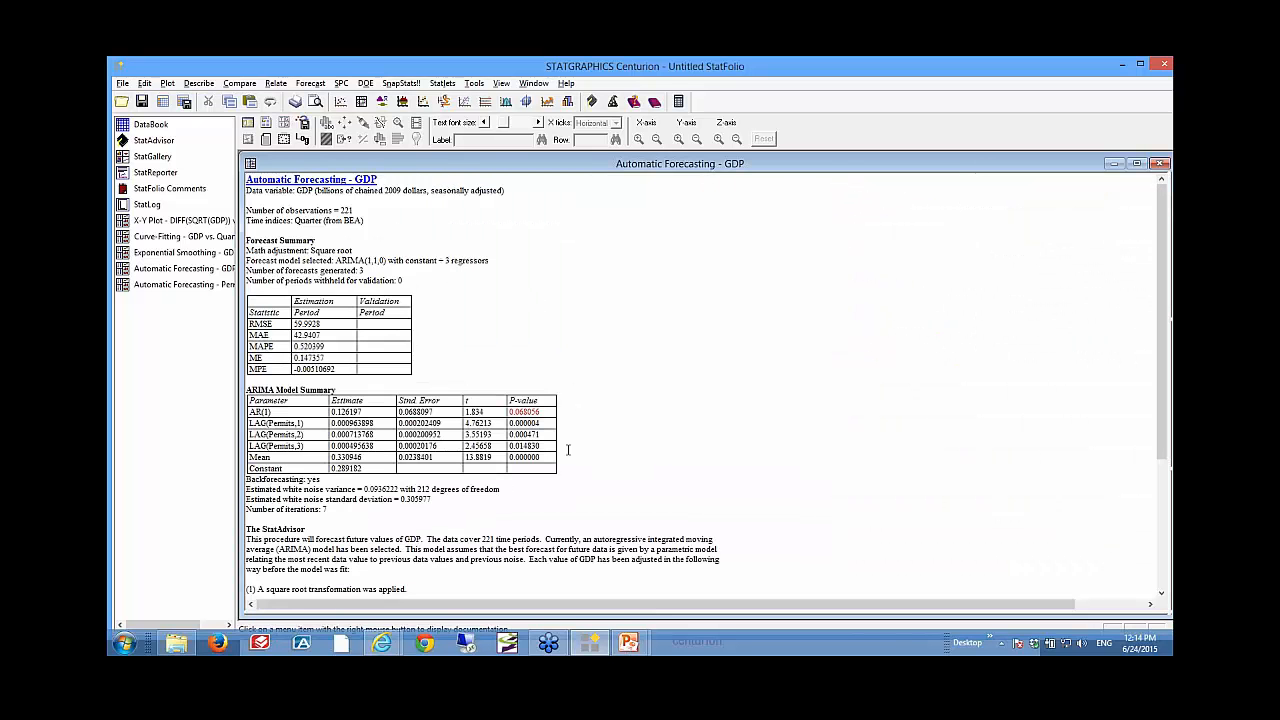
{"action": "left_click_drag", "start_coordinate": [556, 446], "coordinate": [432, 431]}
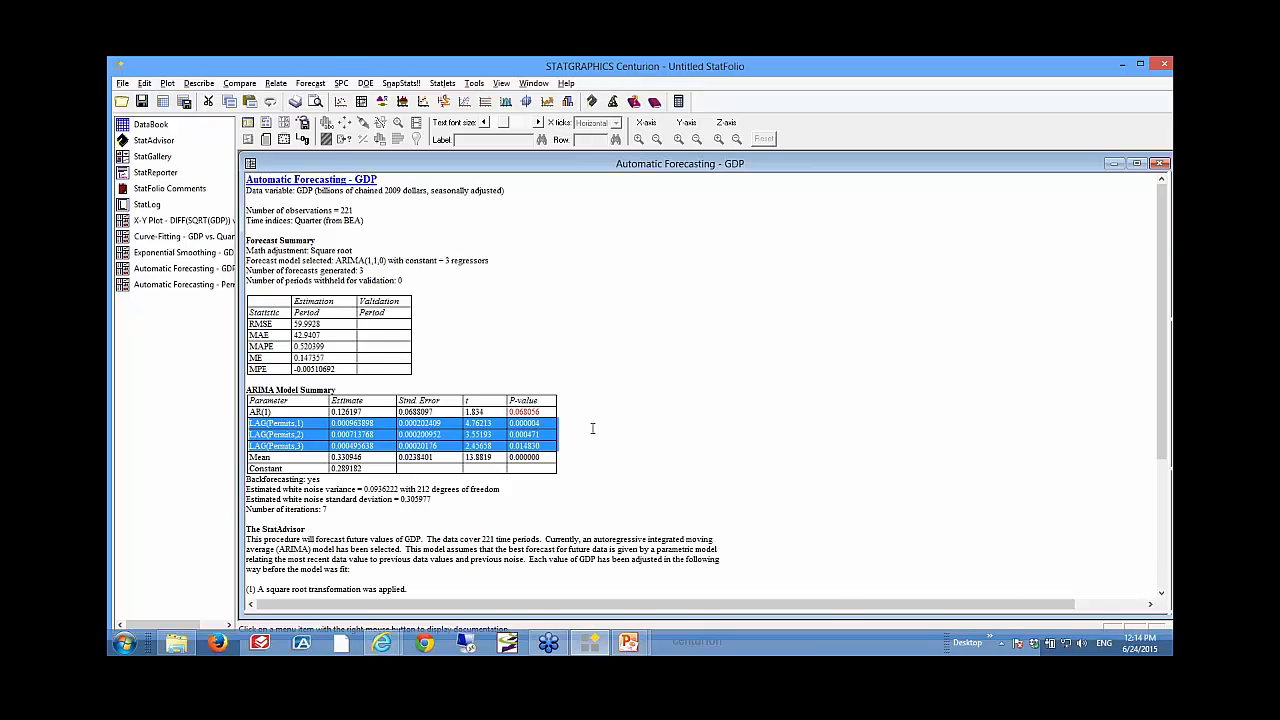
{"action": "double_click", "coordinate": [592, 428]}
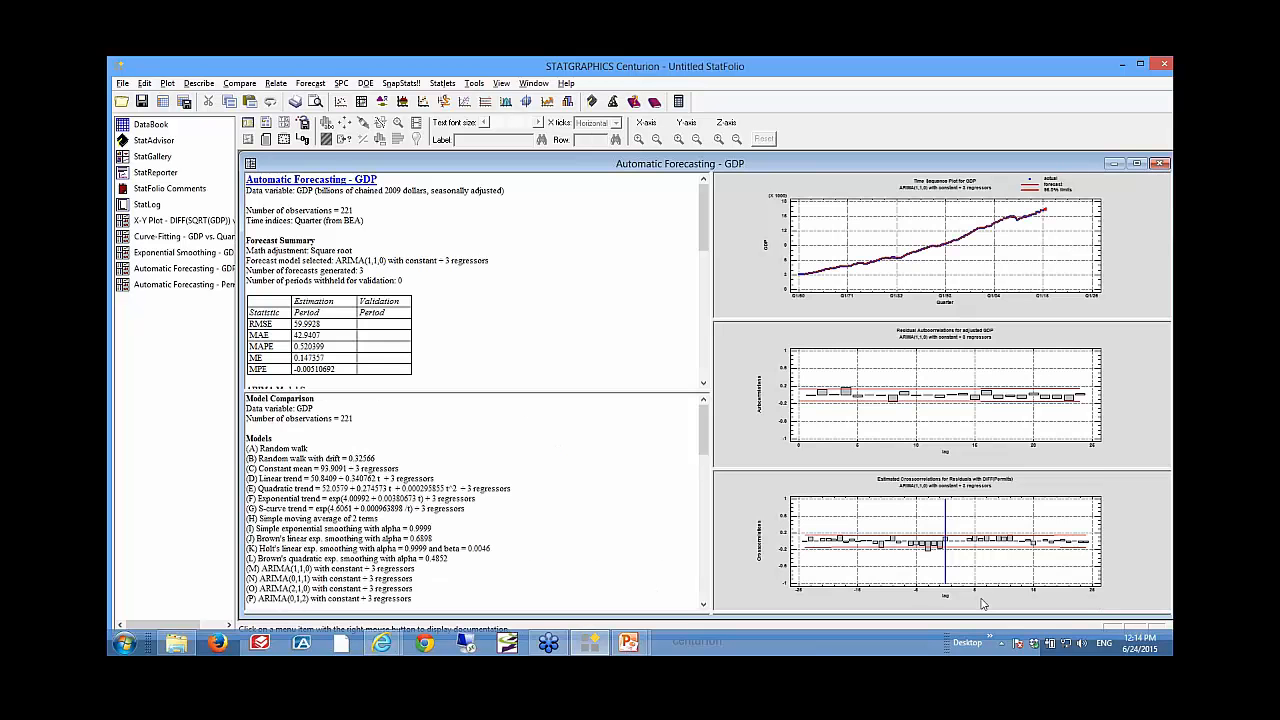
{"action": "double_click", "coordinate": [997, 600]}
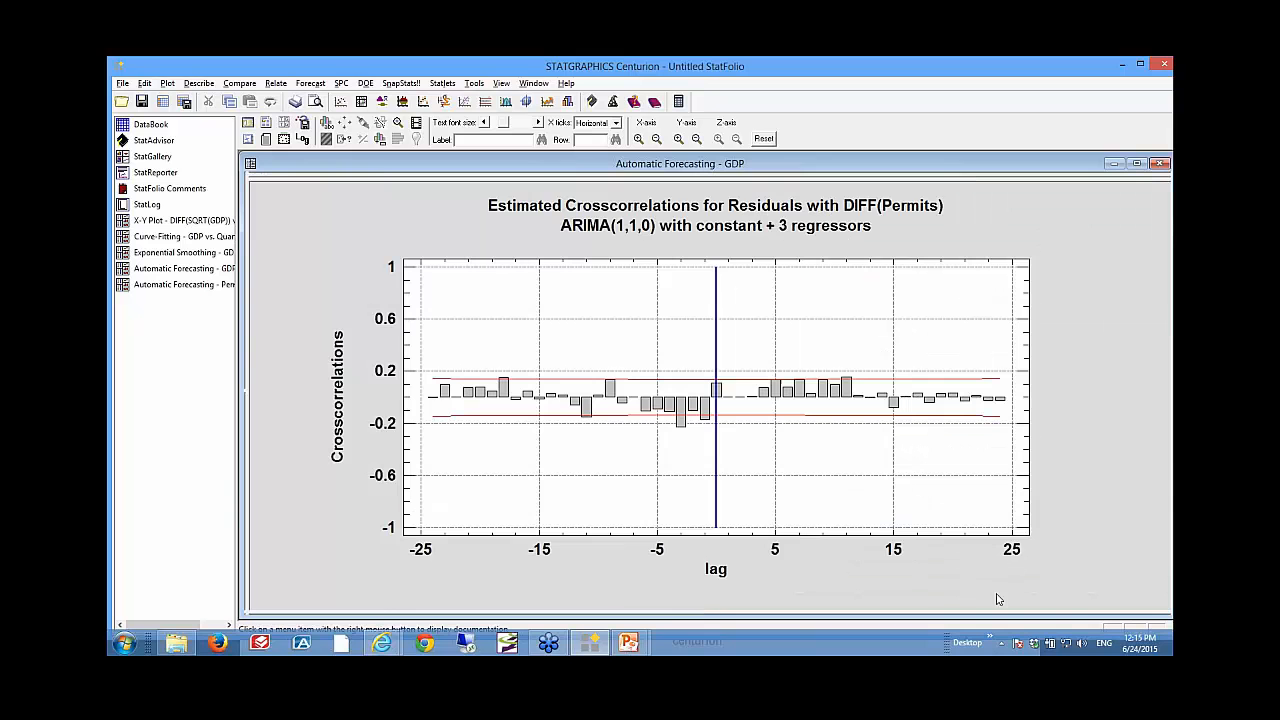
{"action": "double_click", "coordinate": [760, 397]}
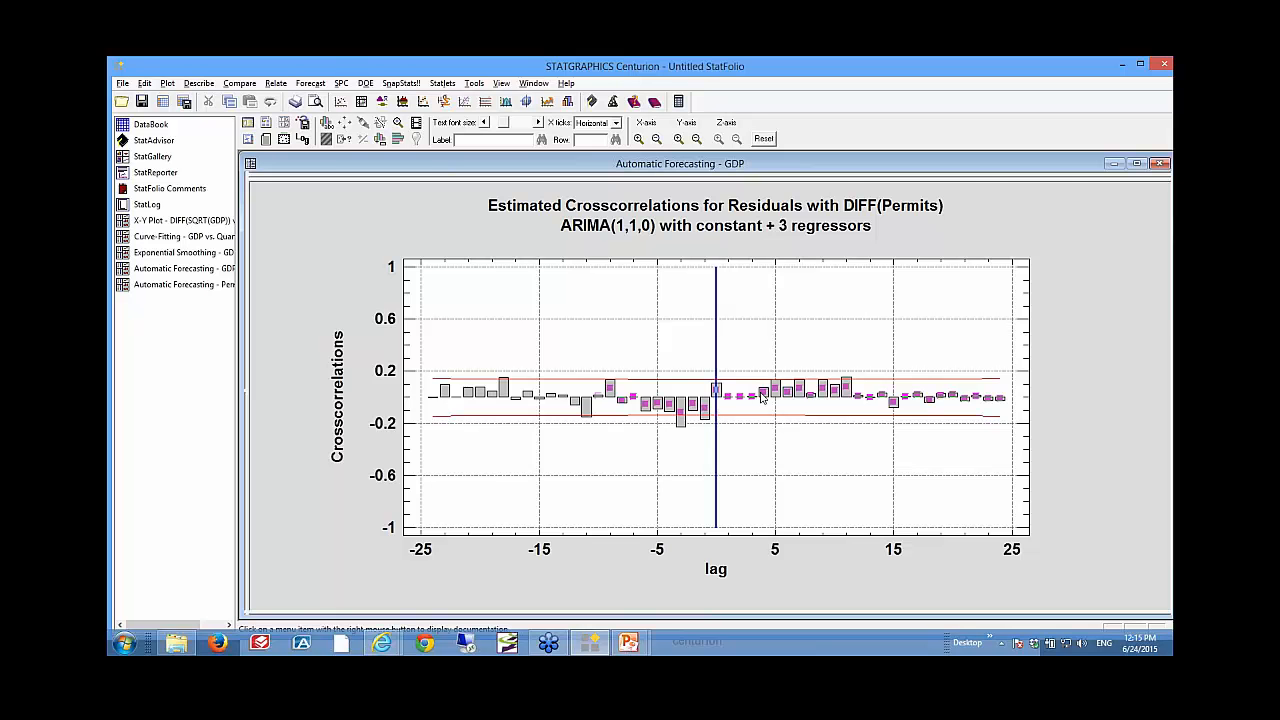
Step: Enlarge the GDP time sequence plot, zoom in on the latest quarters and the forecast period, and restore the pane layout
{"action": "double_click", "coordinate": [1039, 248]}
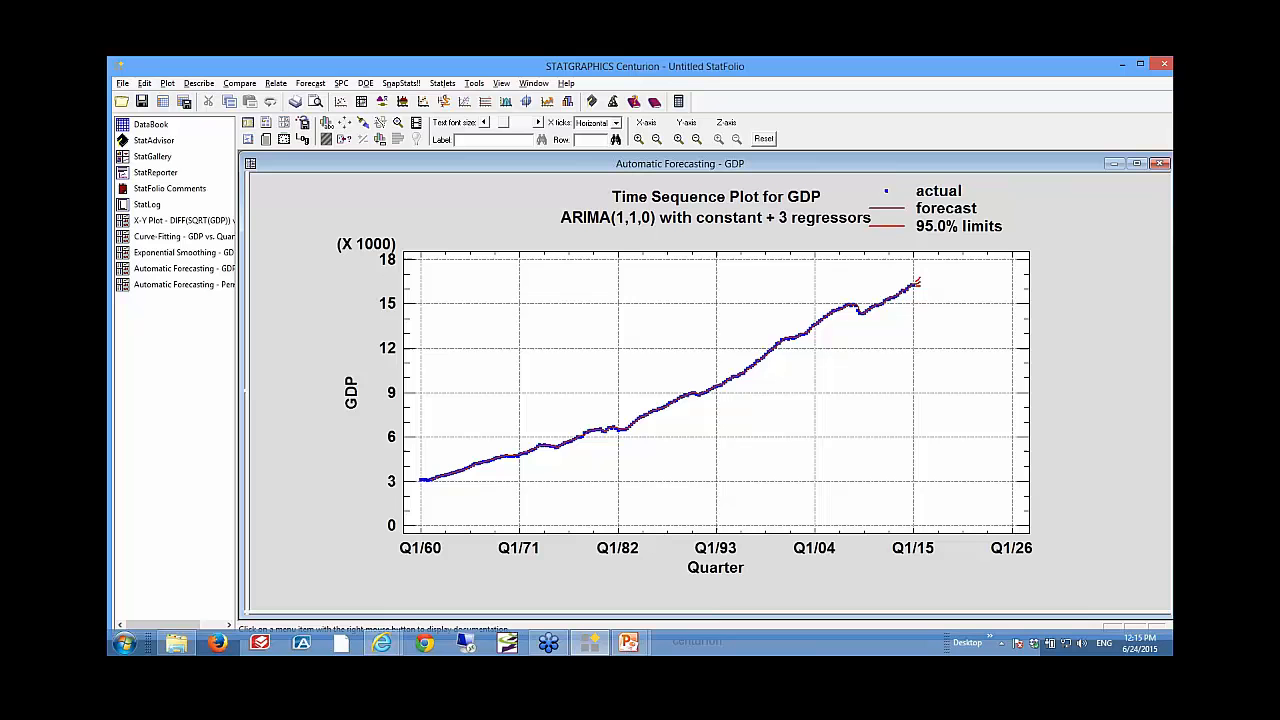
{"action": "right_click", "coordinate": [1019, 244]}
{"action": "left_click", "coordinate": [1018, 380]}
{"action": "left_click_drag", "start_coordinate": [902, 267], "coordinate": [945, 307]}
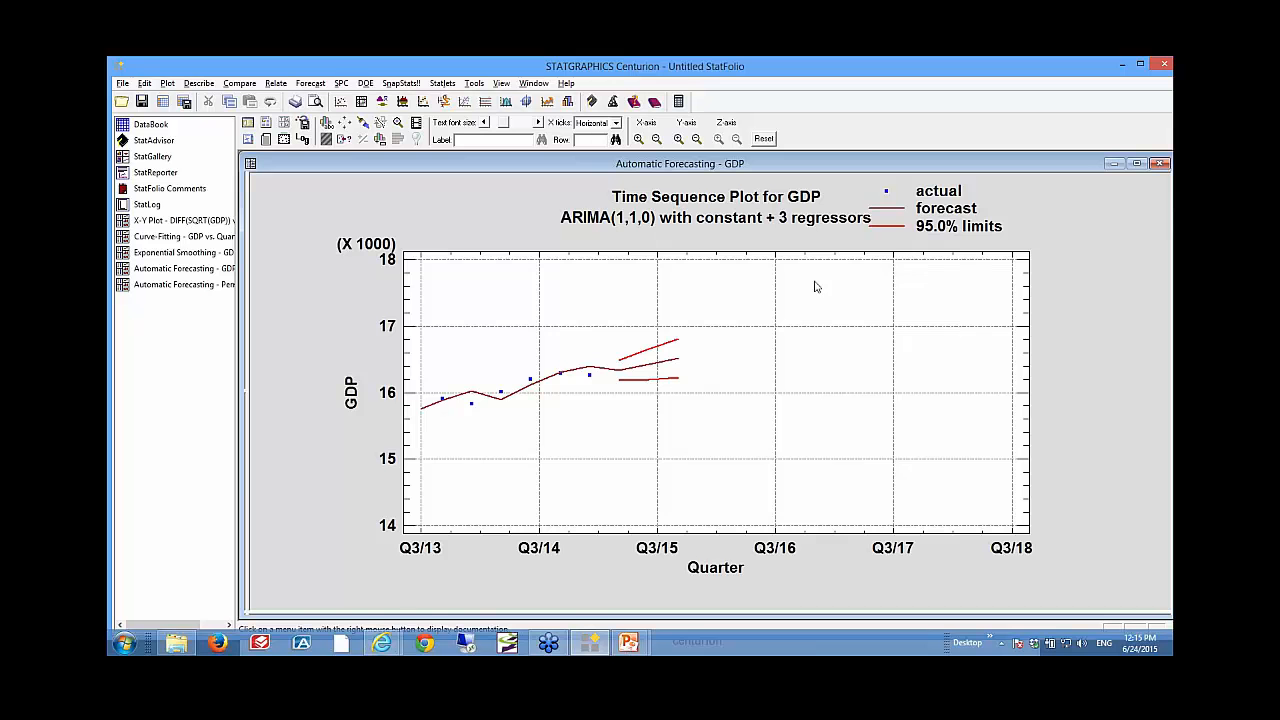
{"action": "double_click", "coordinate": [1098, 256]}
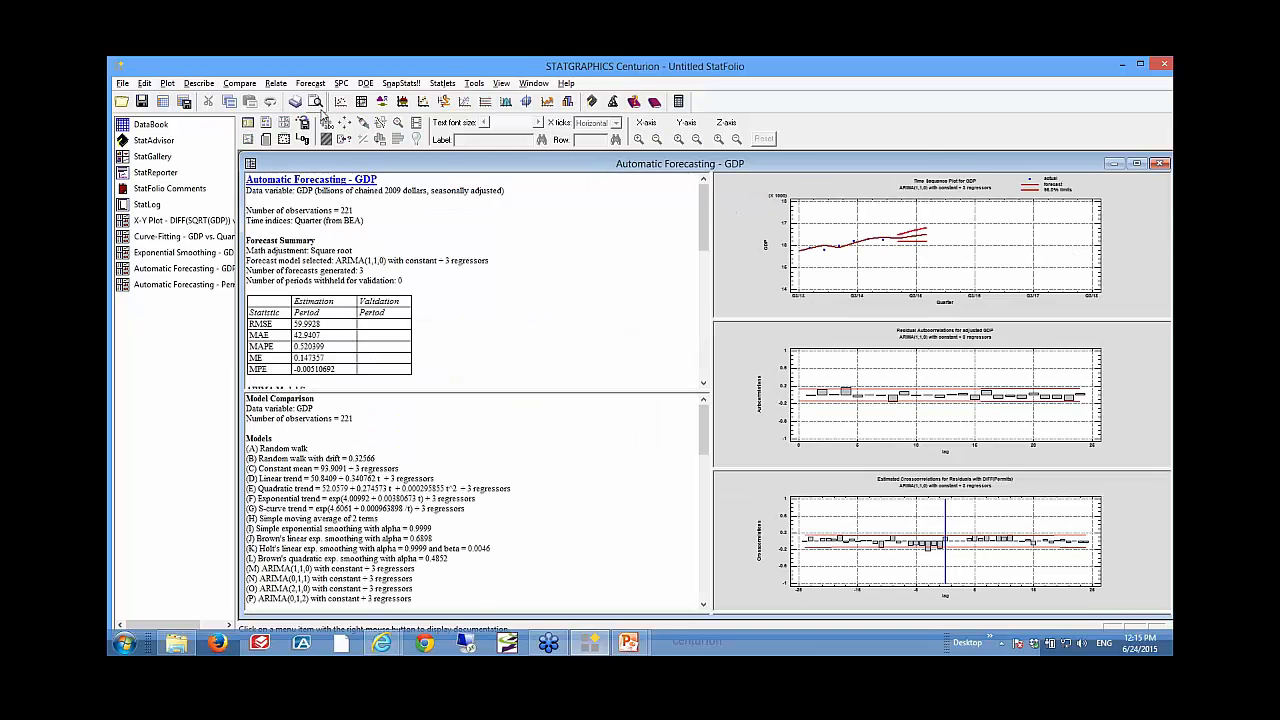
Step: Add the Forecast Table to the GDP analysis and examine its forecasts and 95% limits for Q2/15 to Q4/15
{"action": "left_click", "coordinate": [284, 122]}
{"action": "left_click", "coordinate": [474, 320]}
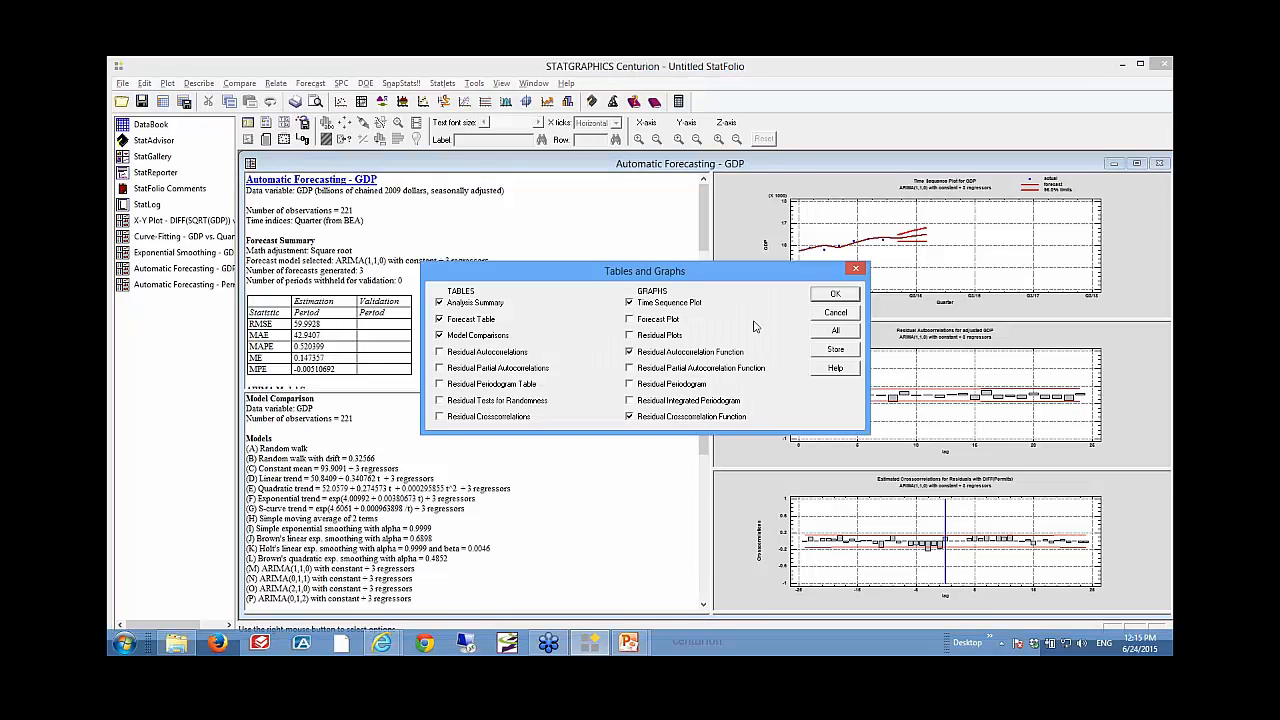
{"action": "left_click", "coordinate": [830, 296]}
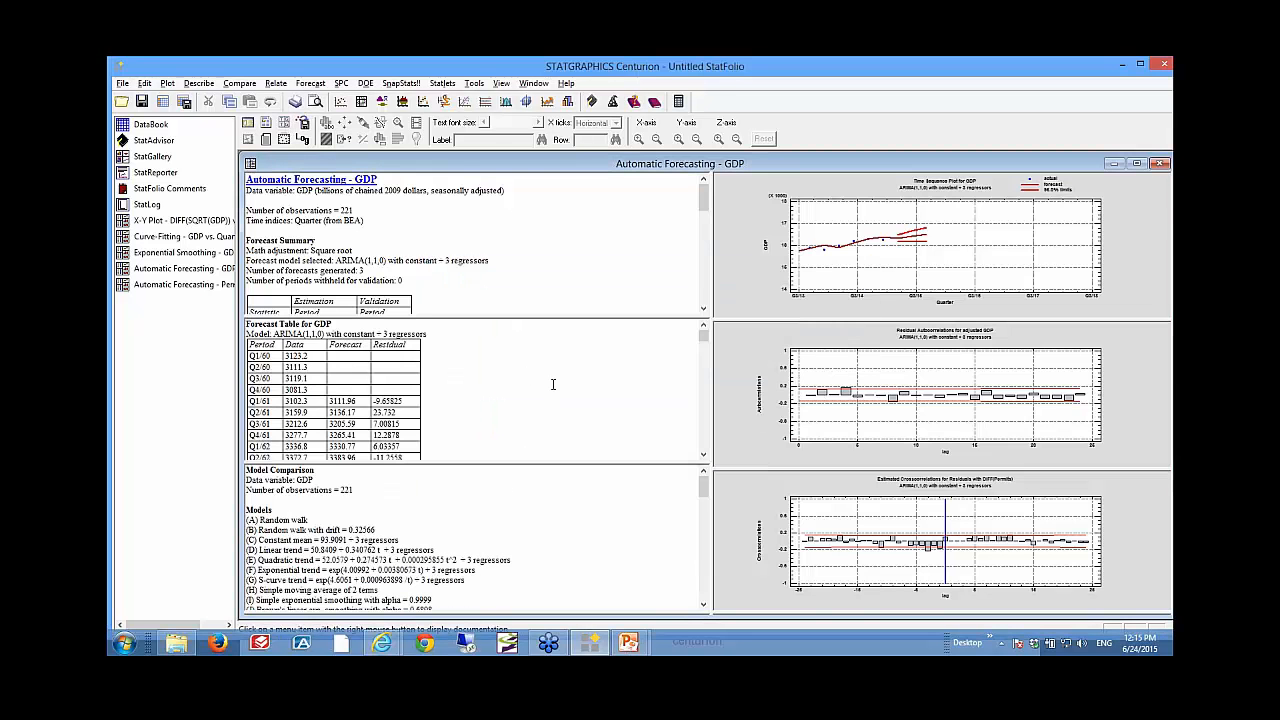
{"action": "double_click", "coordinate": [552, 384]}
{"action": "left_click_drag", "start_coordinate": [1161, 215], "coordinate": [1161, 565]}
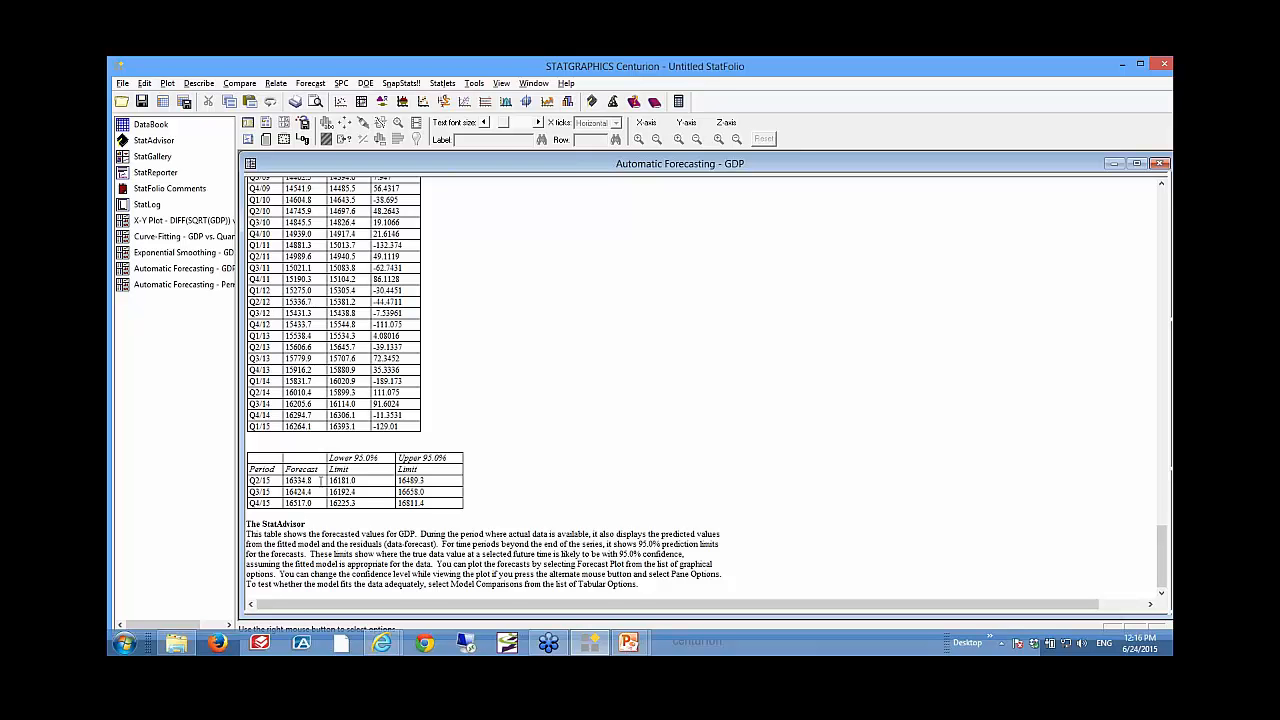
Step: Switch to the PowerPoint slide show and advance to the Revised Forecasts slide
{"action": "key", "text": "alt+Tab"}
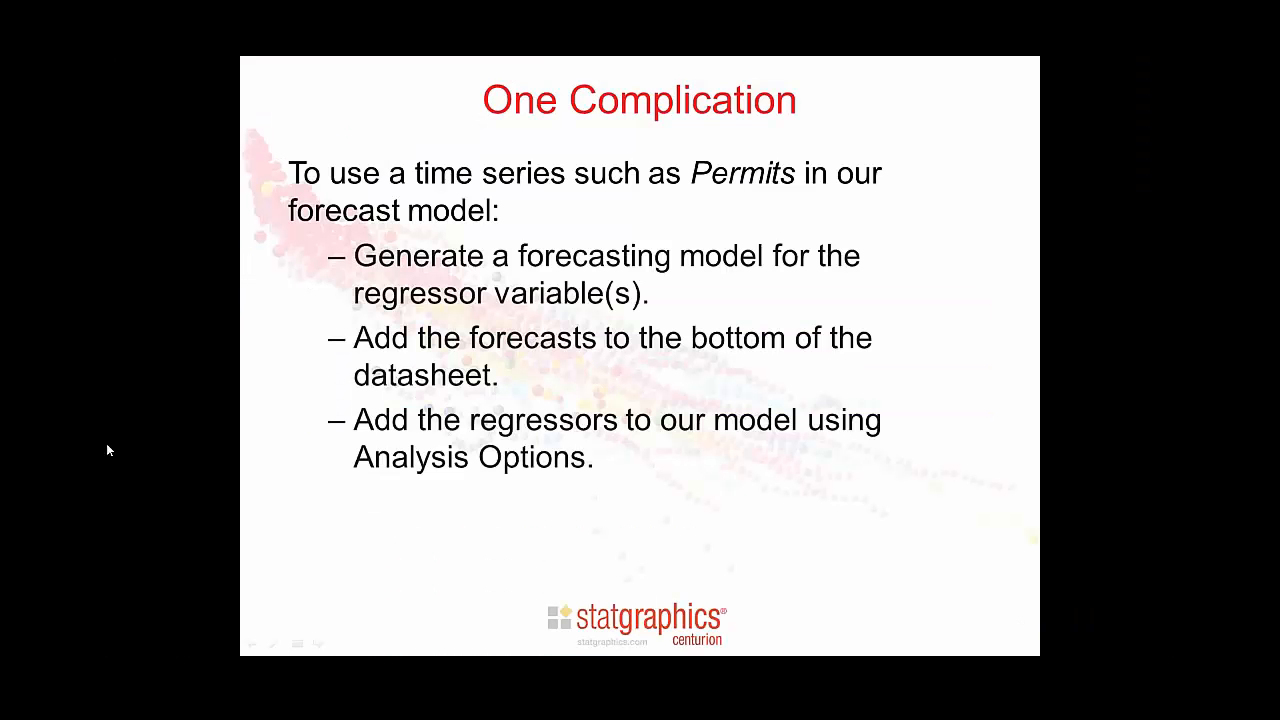
{"action": "left_click", "coordinate": [648, 464]}
{"action": "left_click", "coordinate": [650, 466]}
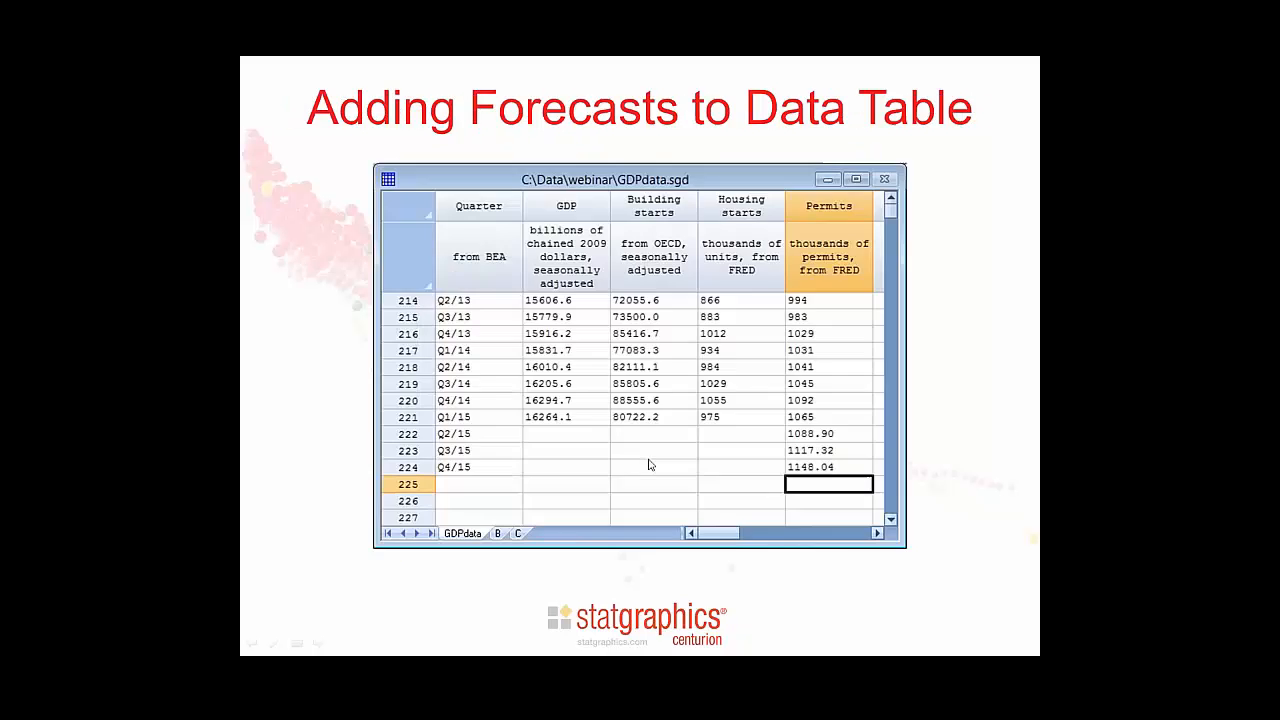
{"action": "left_click", "coordinate": [650, 466]}
{"action": "left_click", "coordinate": [650, 466]}
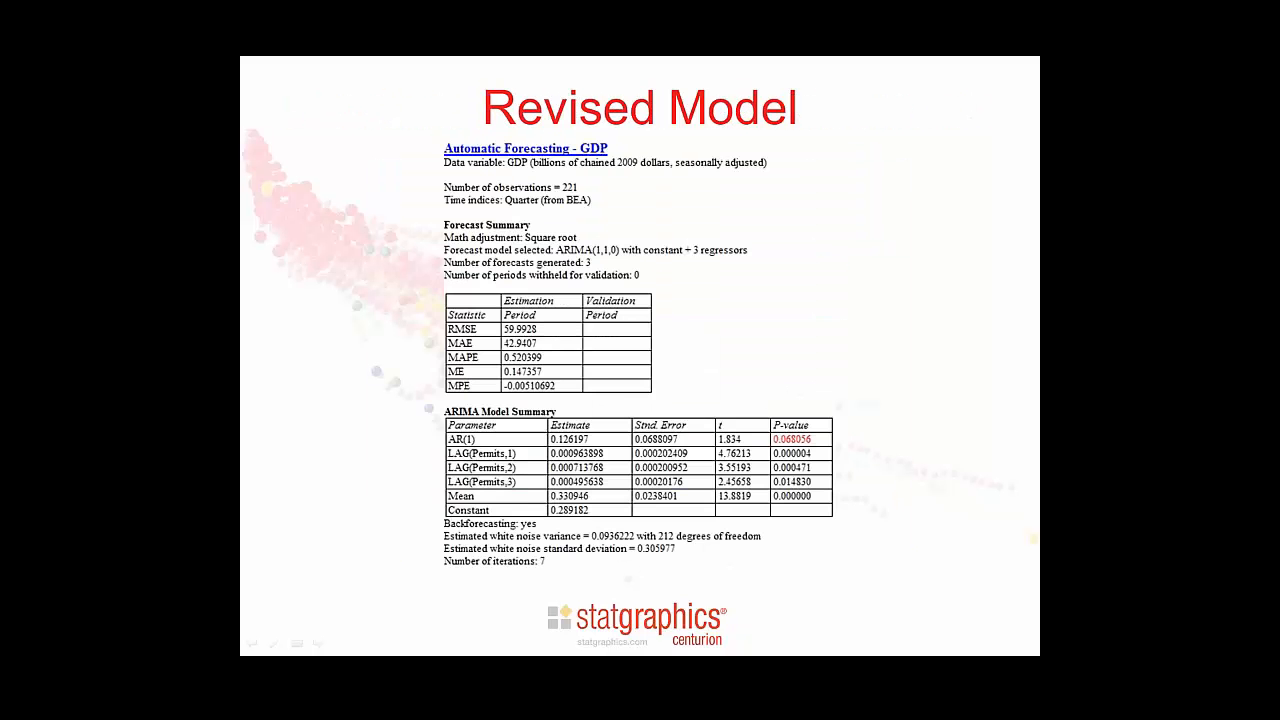
{"action": "left_click", "coordinate": [760, 401]}
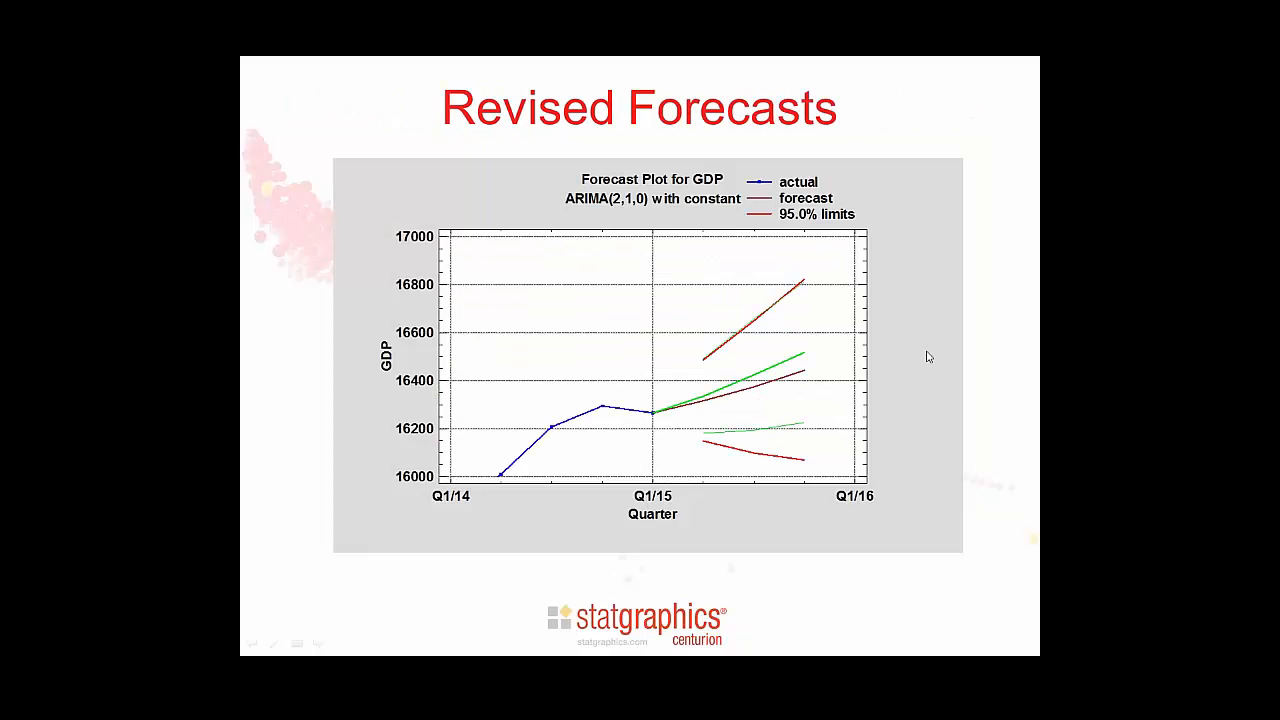
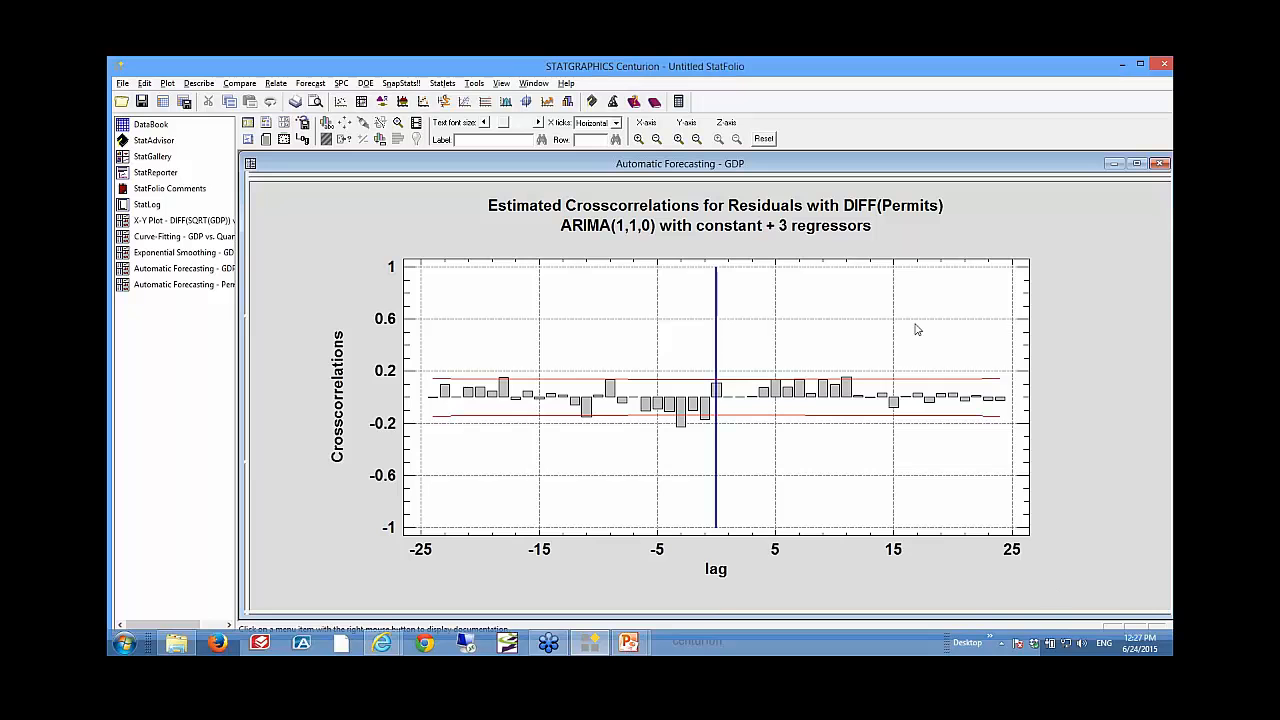
Step: Check the options of the residual crosscorrelation plot, including the adjustment of the second time series, without changing them
{"action": "right_click", "coordinate": [925, 256]}
{"action": "left_click", "coordinate": [955, 261]}
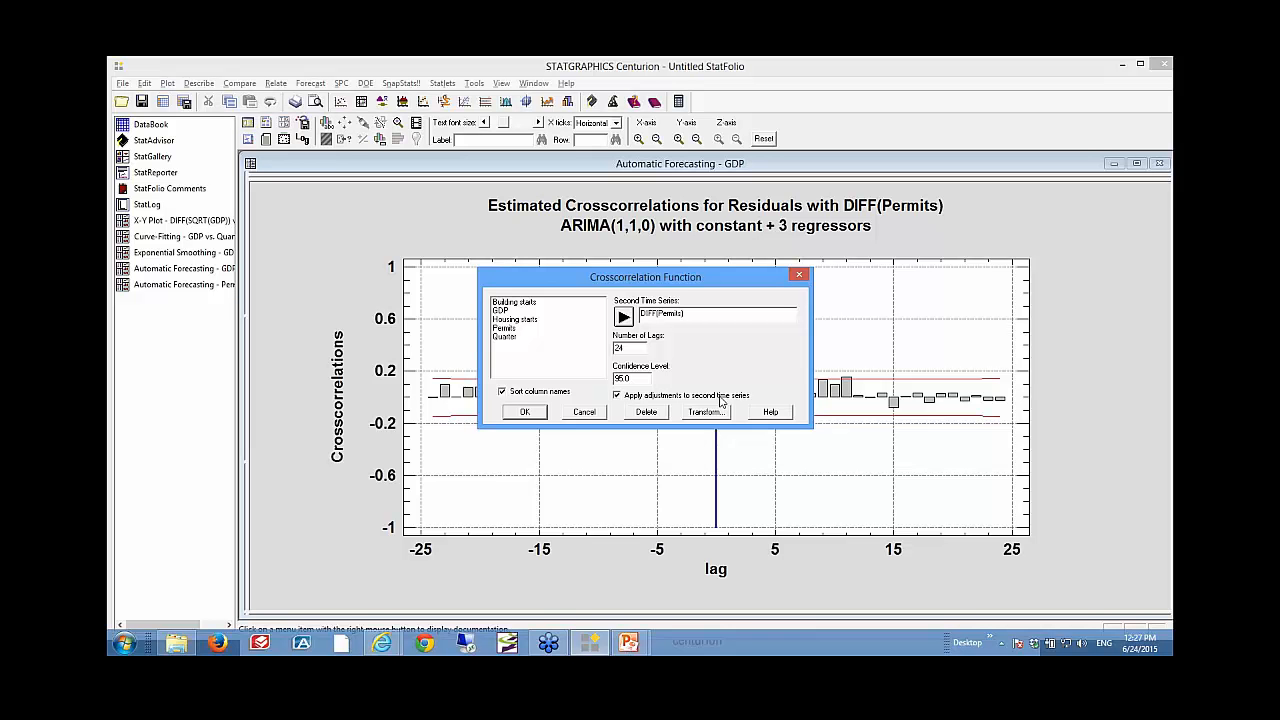
{"action": "left_click", "coordinate": [588, 413]}
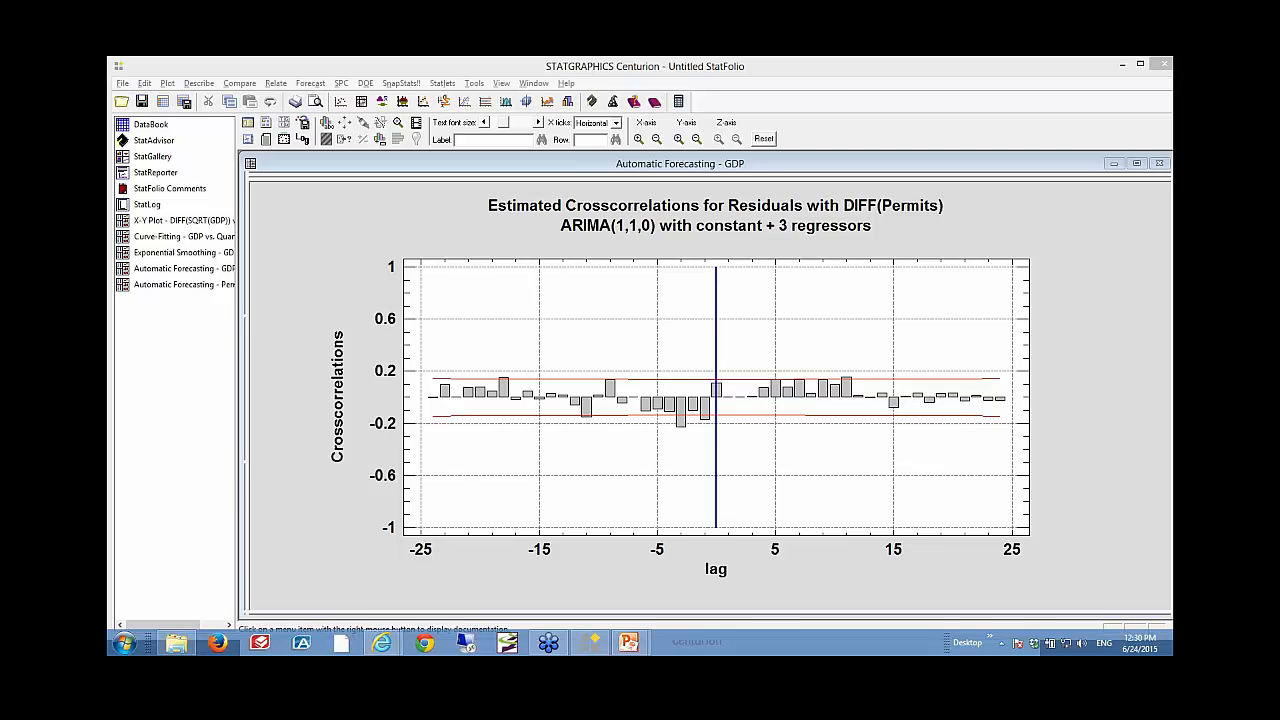
Step: Bring up the GDPdata sheet and look through the GDP and Permits values of the late 1970s
{"action": "left_click", "coordinate": [150, 124]}
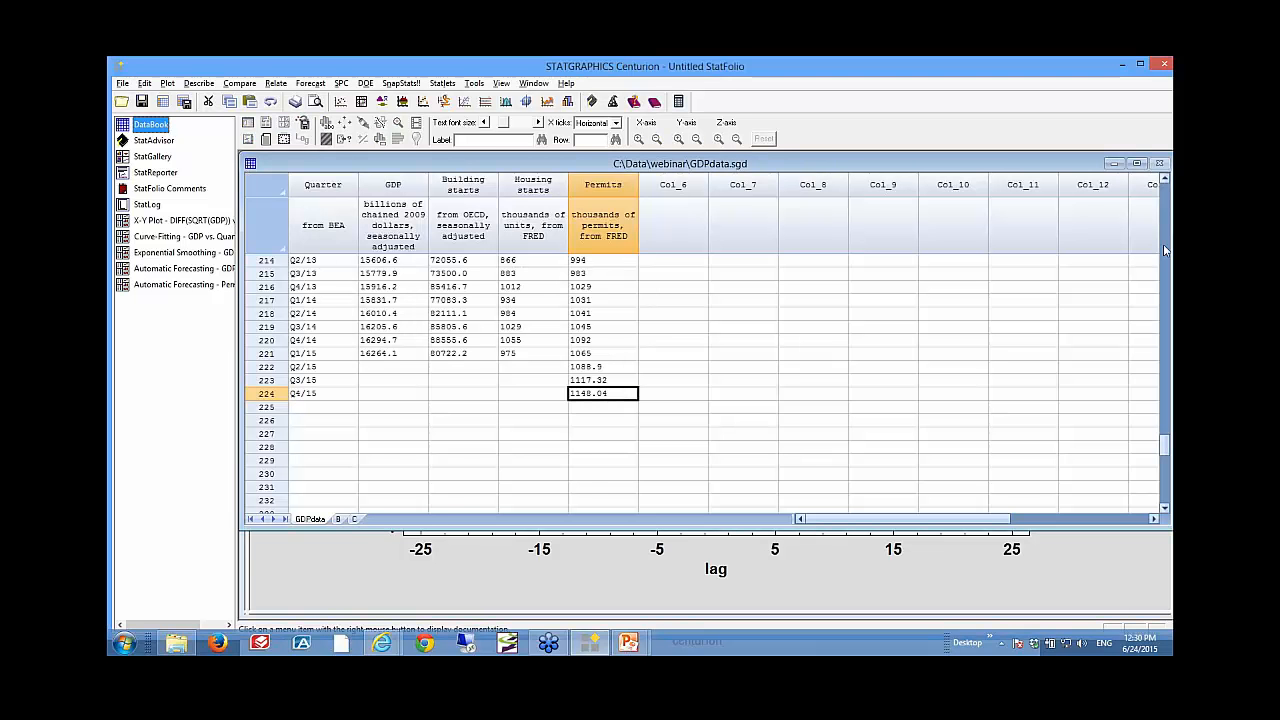
{"action": "left_click_drag", "start_coordinate": [1164, 442], "coordinate": [1158, 269]}
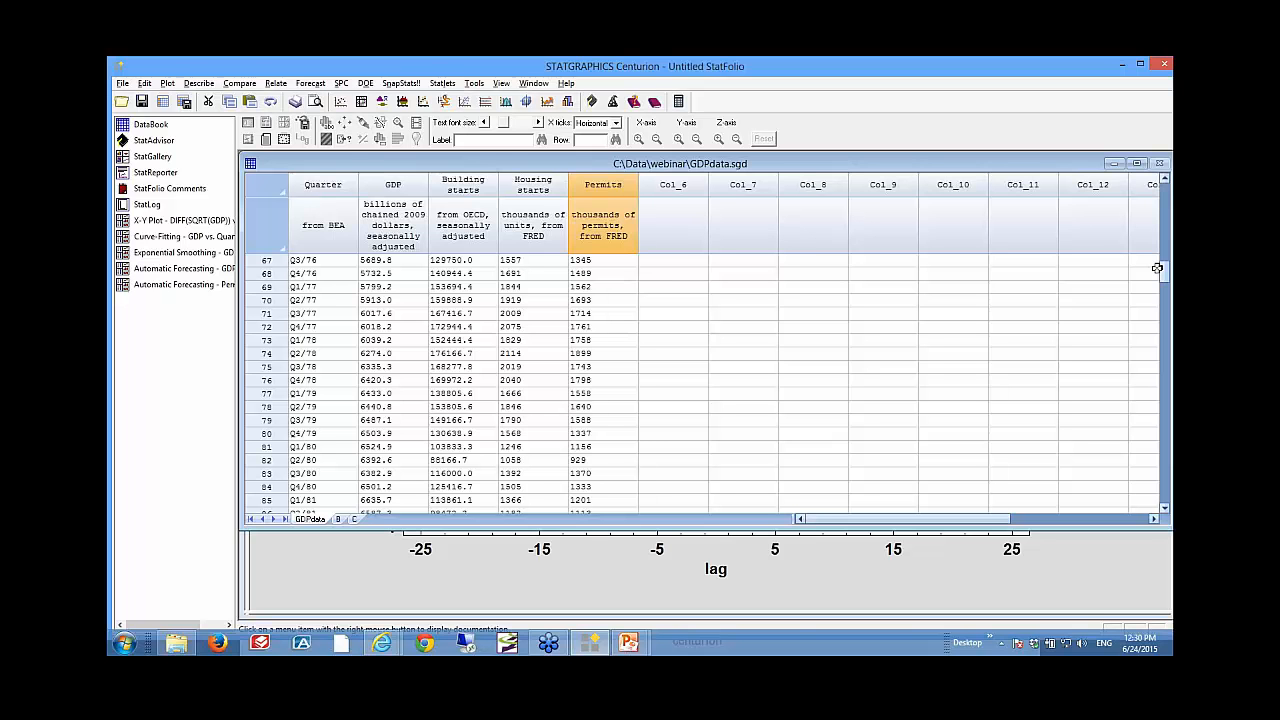
{"action": "left_click", "coordinate": [413, 287]}
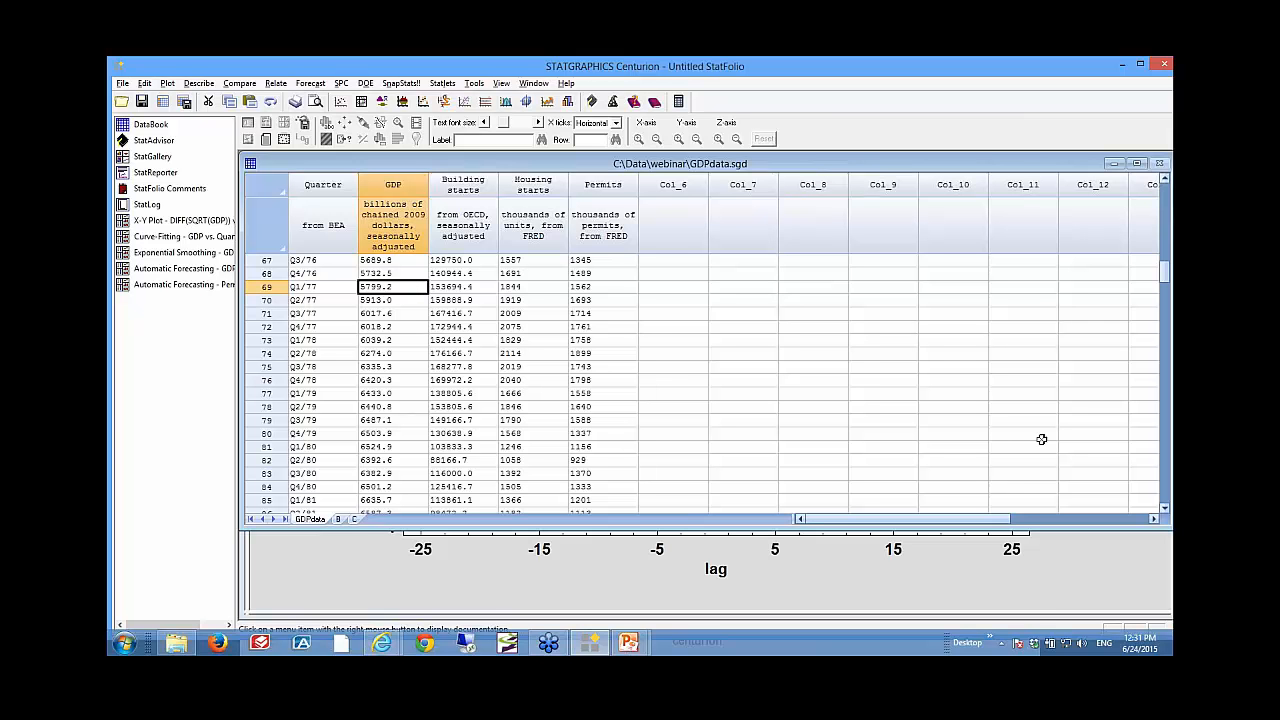
{"action": "key", "text": "alt+Tab"}
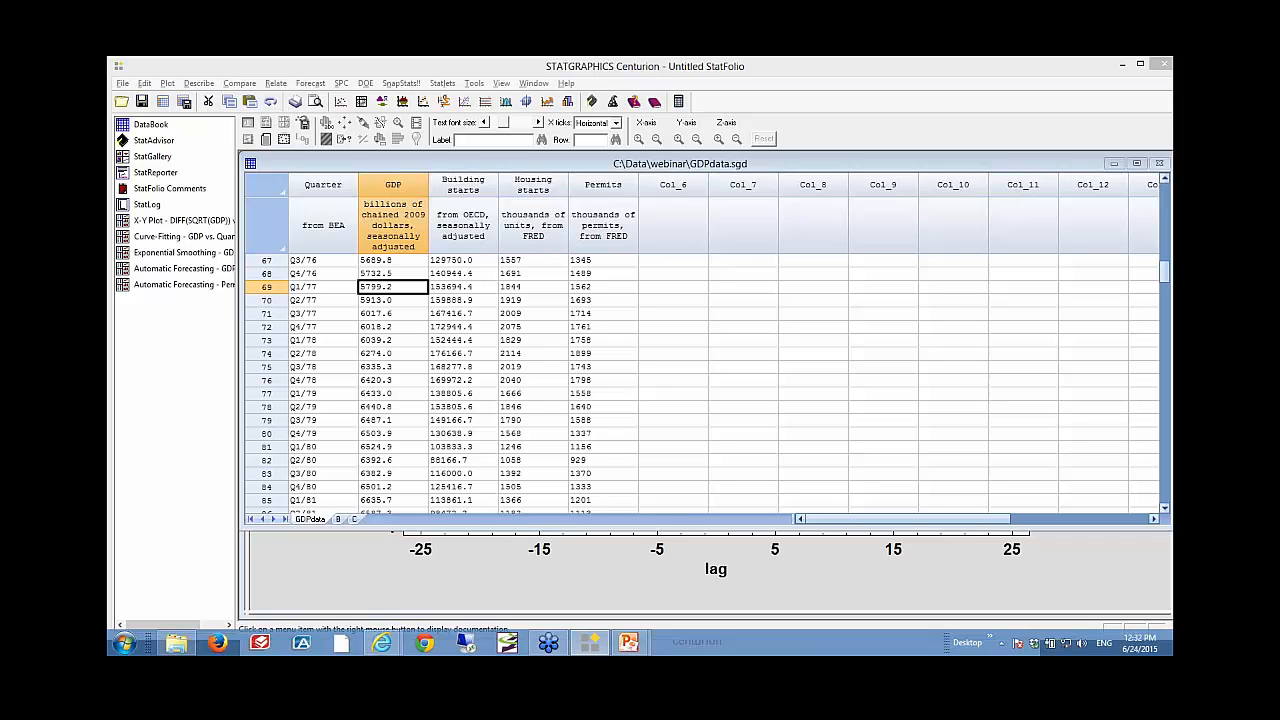
Step: Check which descriptive time series procedures are available for the data
{"action": "left_click", "coordinate": [195, 84]}
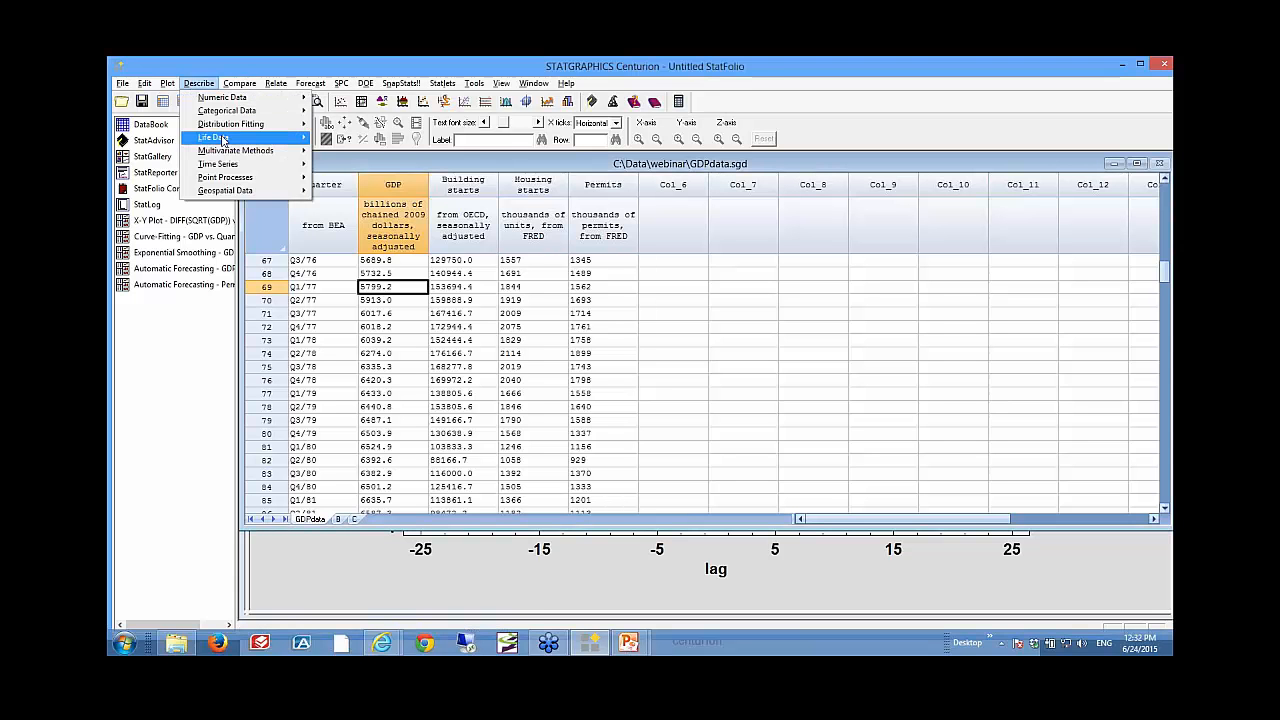
{"action": "mouse_move", "coordinate": [229, 167]}
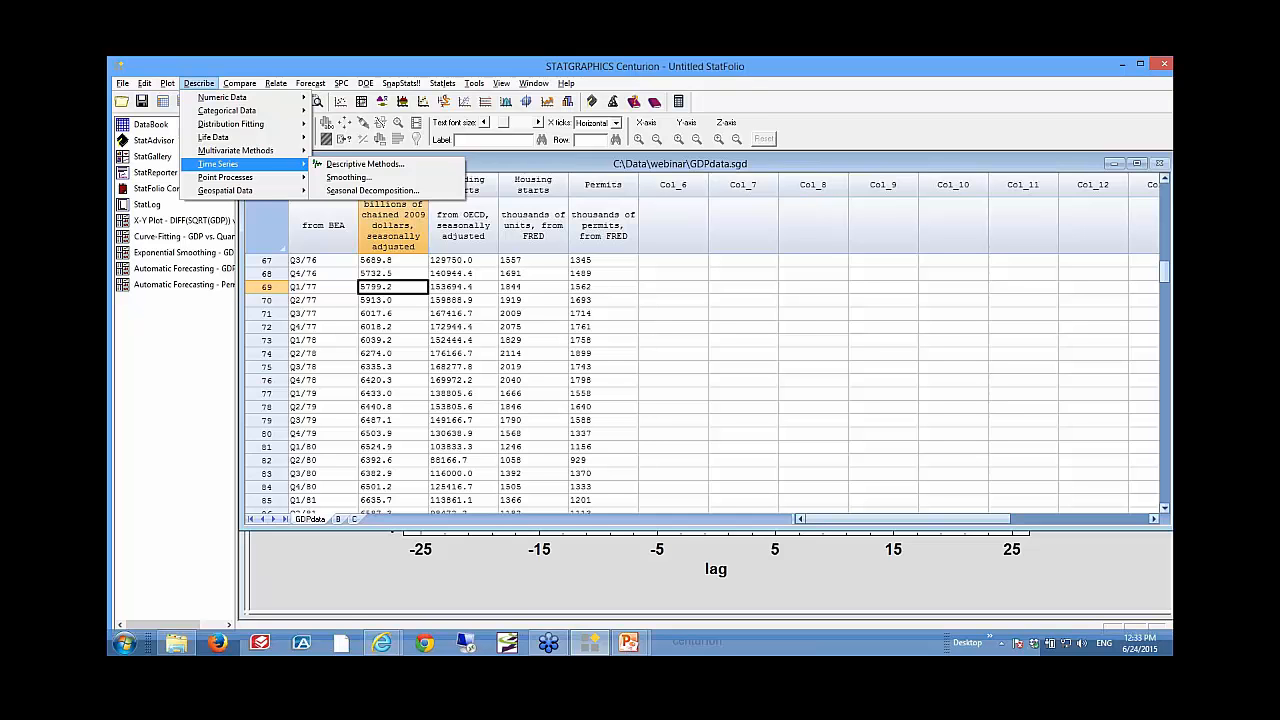
{"action": "key", "text": "alt+Tab"}
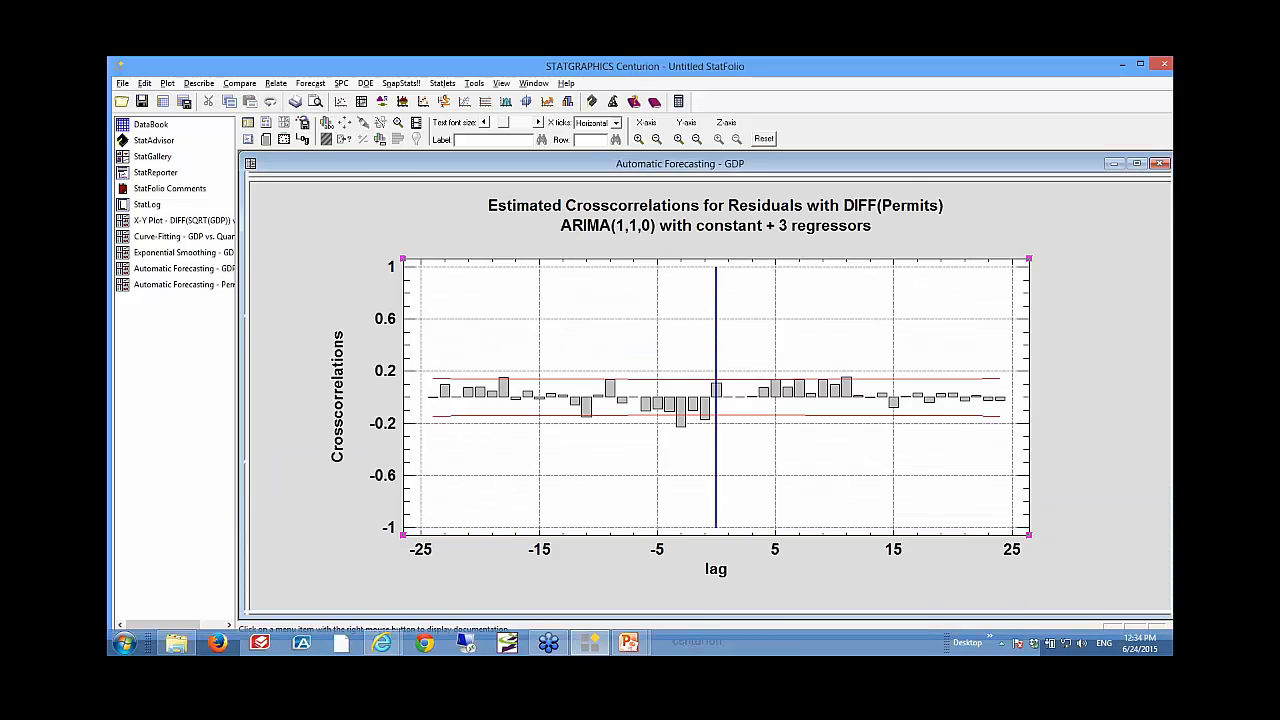
Step: Examine the selected ARIMA model, the lagged Permits terms and the AR(1) row in the GDP analysis summary, and enlarge the residual crosscorrelation plot
{"action": "double_click", "coordinate": [874, 347]}
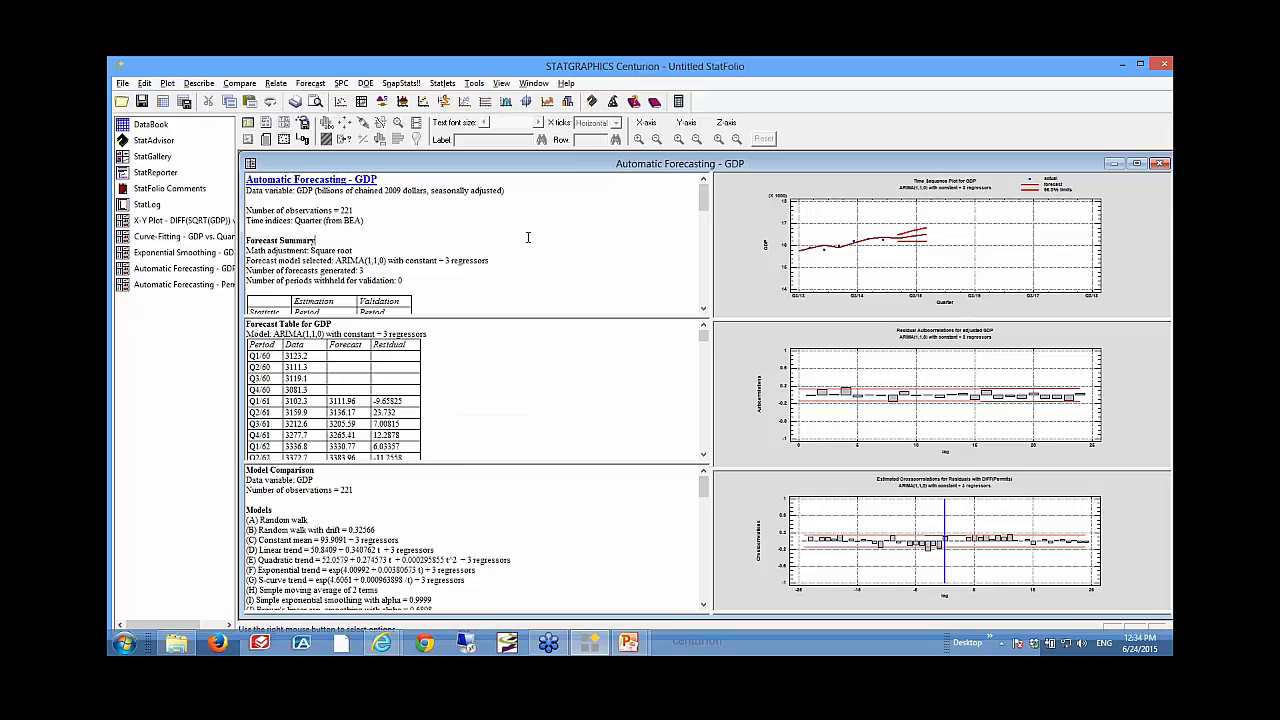
{"action": "double_click", "coordinate": [528, 237]}
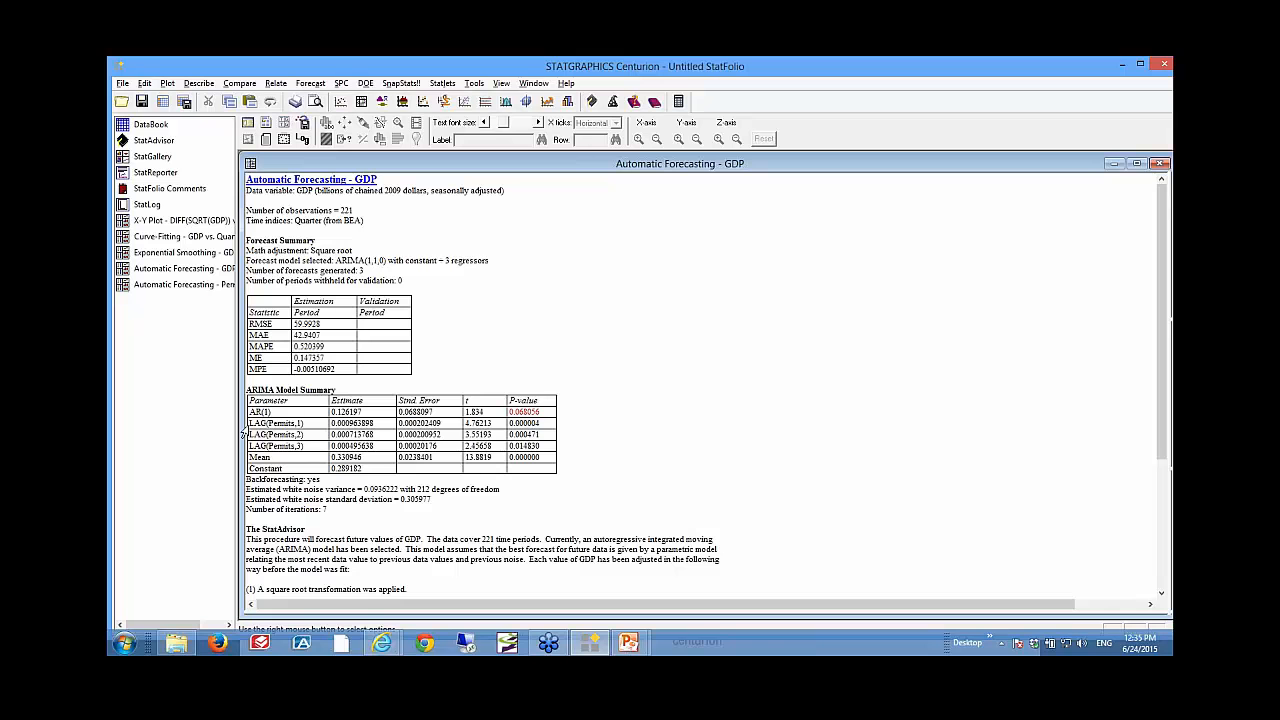
{"action": "left_click_drag", "start_coordinate": [243, 425], "coordinate": [238, 451]}
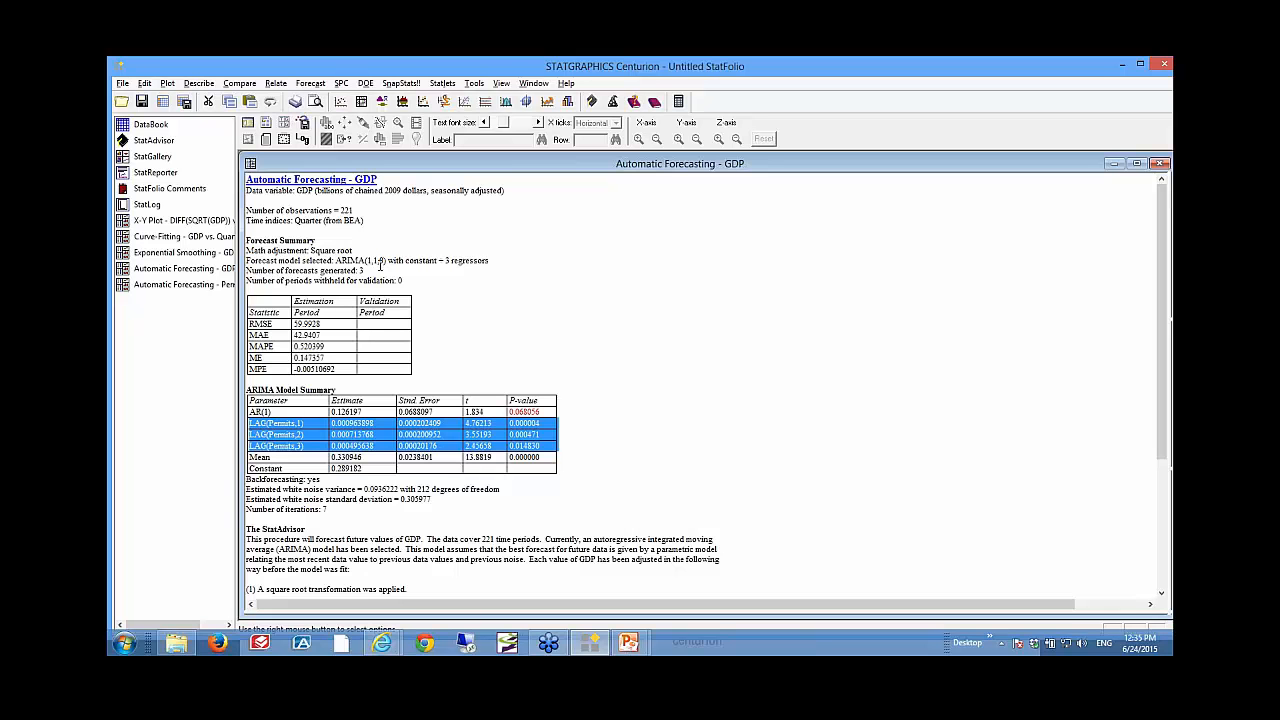
{"action": "left_click_drag", "start_coordinate": [335, 259], "coordinate": [385, 258]}
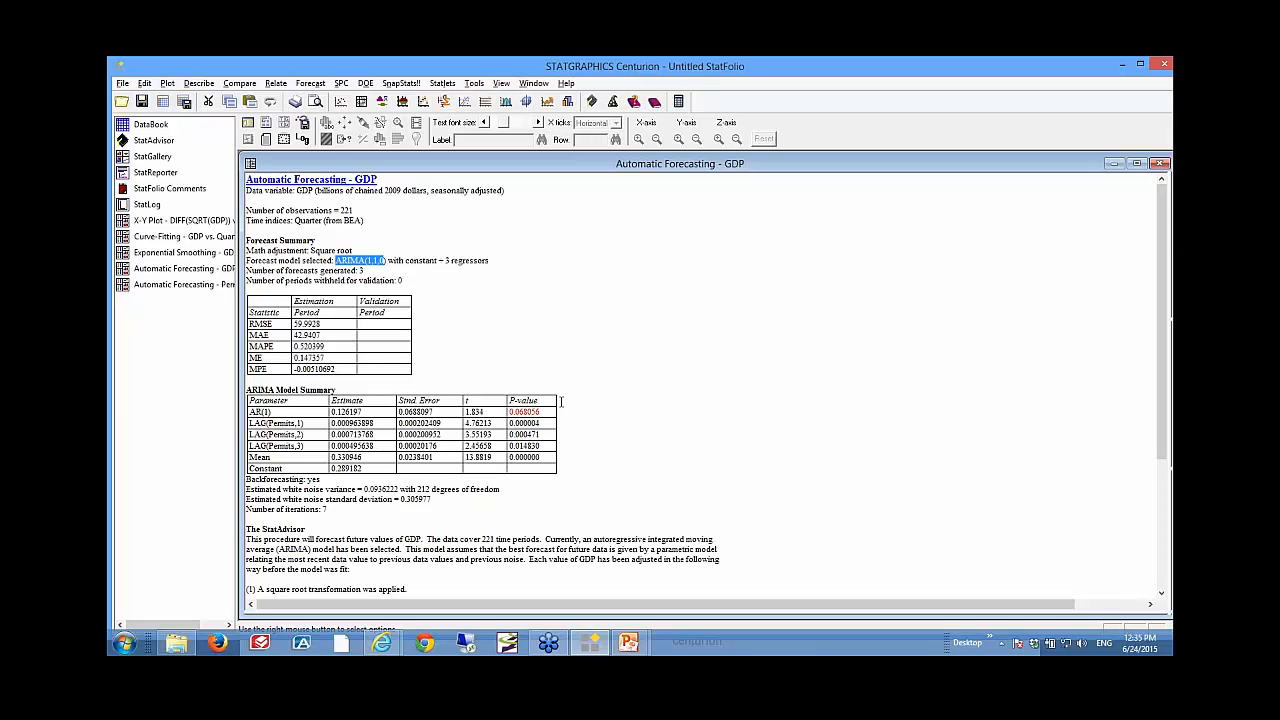
{"action": "left_click_drag", "start_coordinate": [553, 410], "coordinate": [270, 412]}
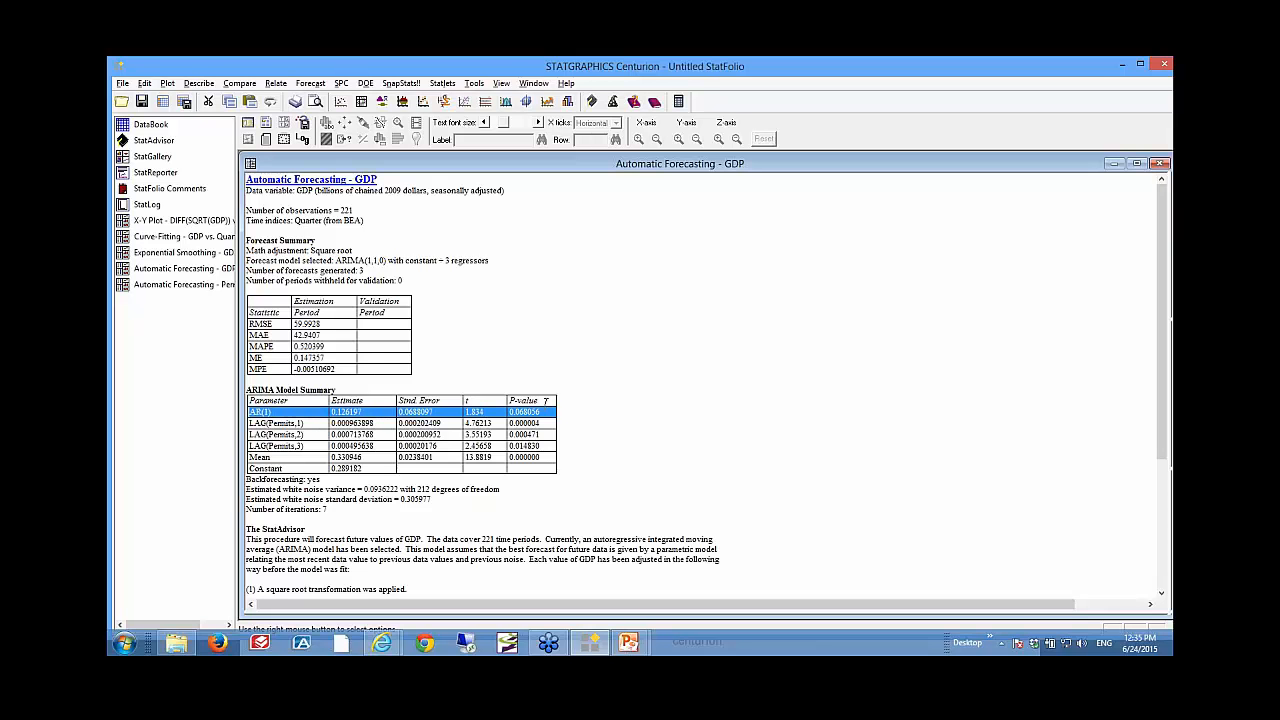
{"action": "left_click", "coordinate": [547, 415]}
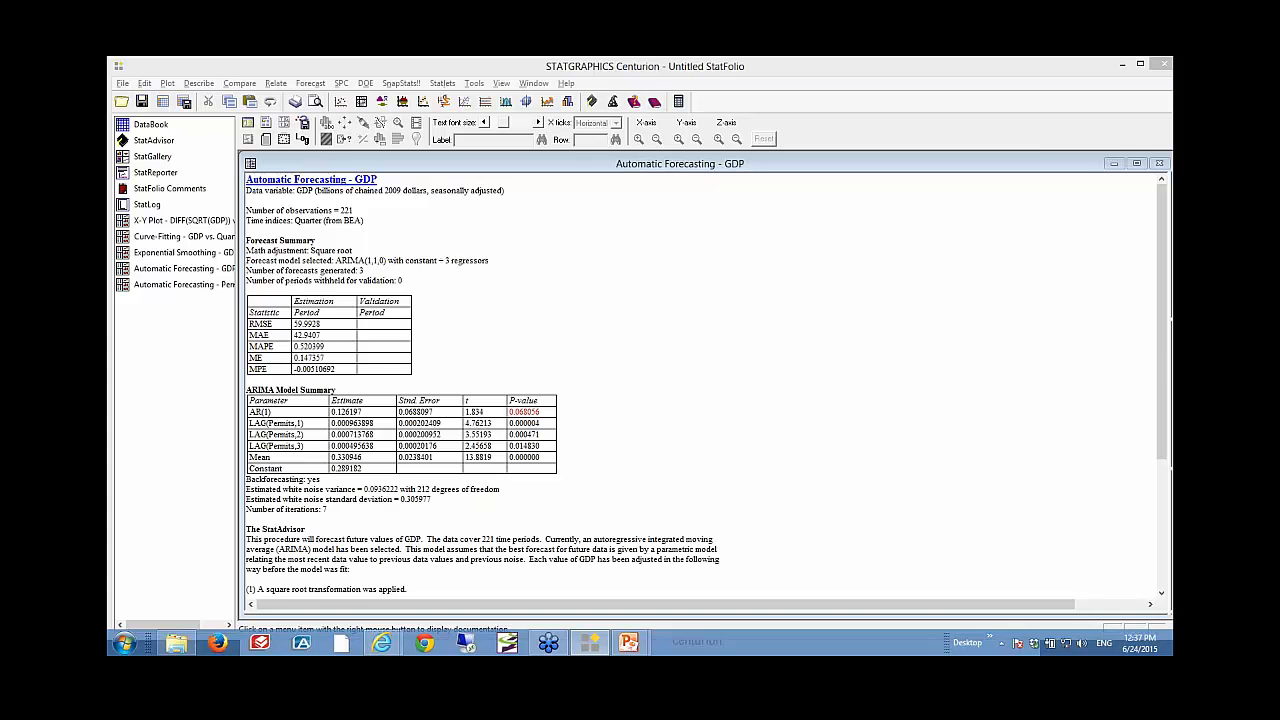
{"action": "double_click", "coordinate": [774, 429]}
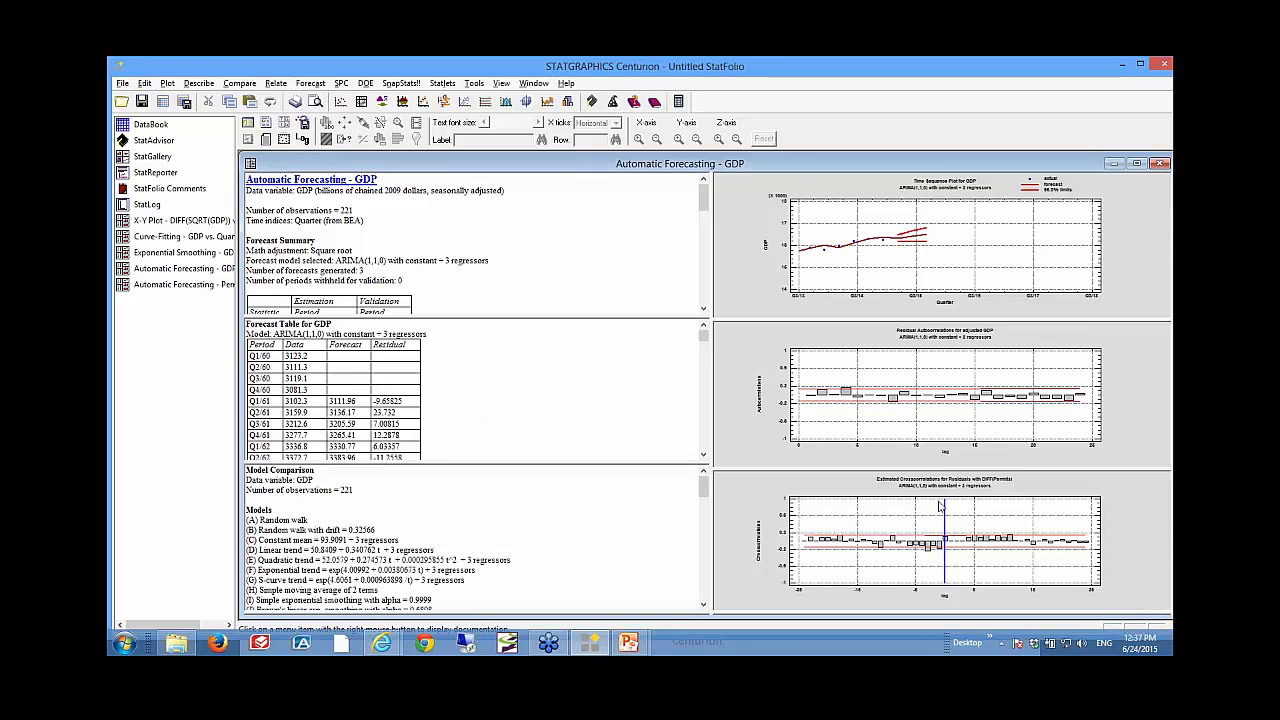
{"action": "double_click", "coordinate": [1030, 550]}
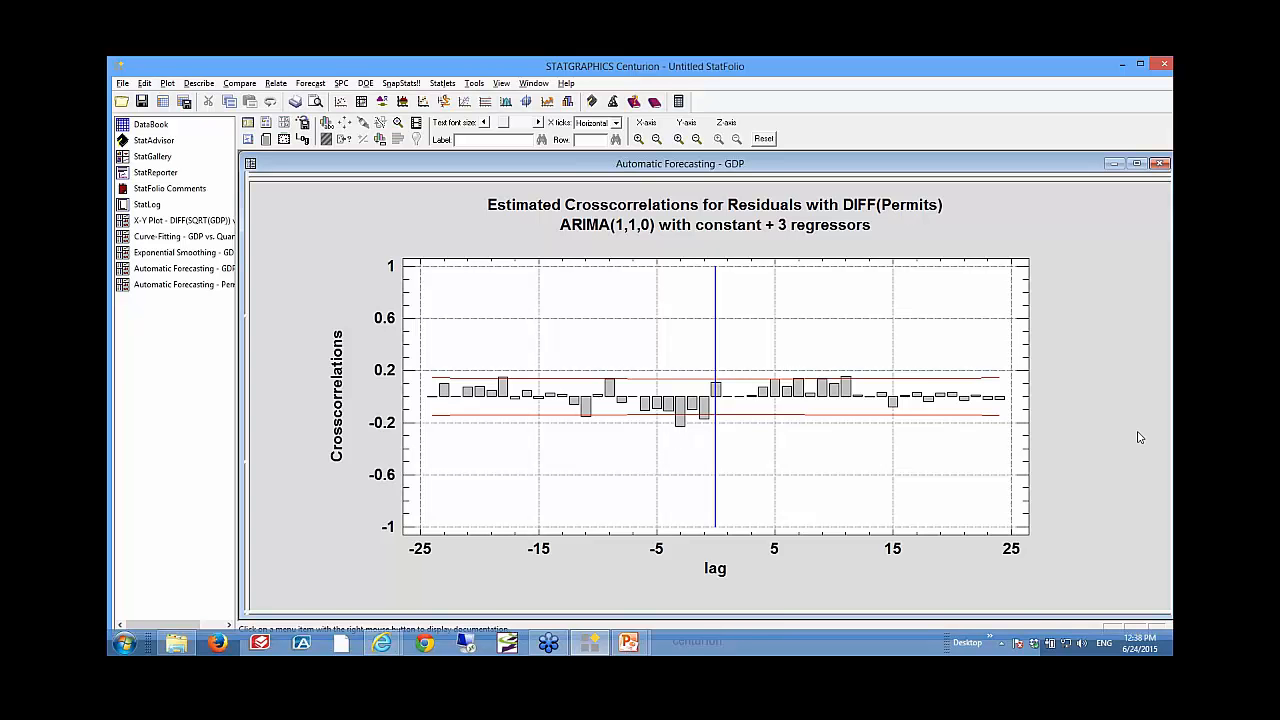
Step: Switch to the PowerPoint slide show at the Recorded Webinar slide
{"action": "left_click", "coordinate": [628, 643]}
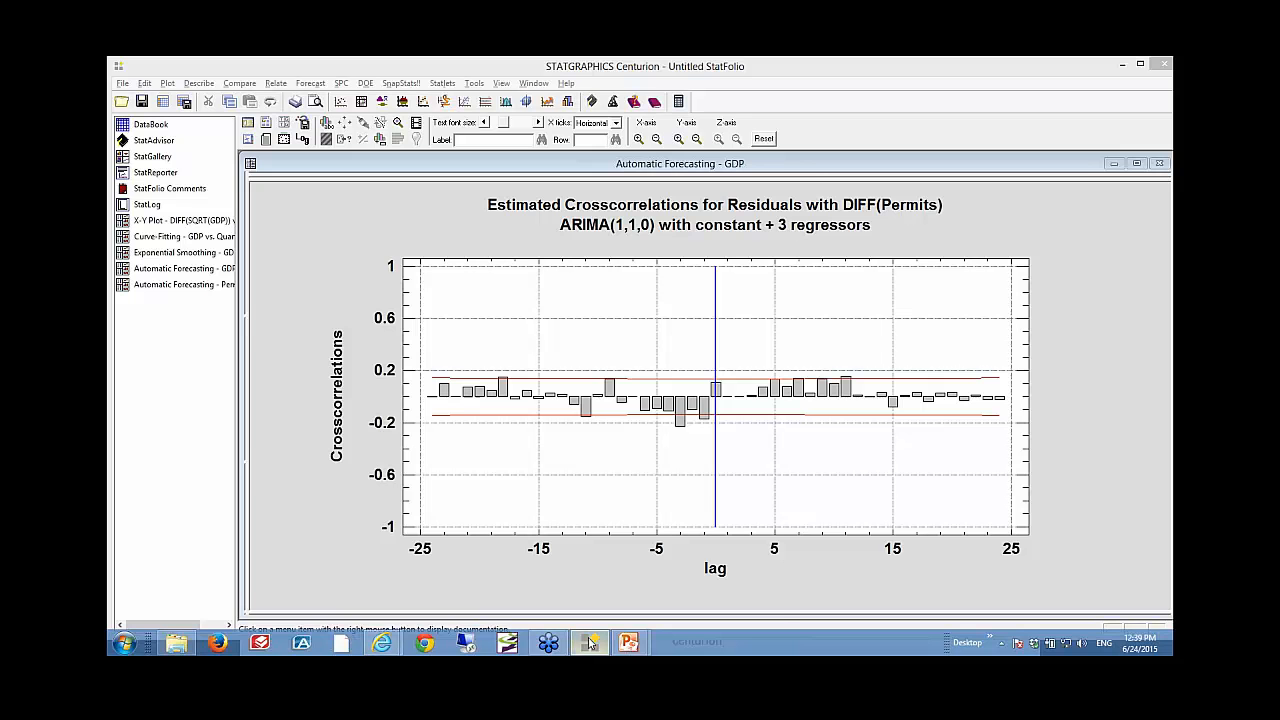
{"action": "mouse_move", "coordinate": [632, 645]}
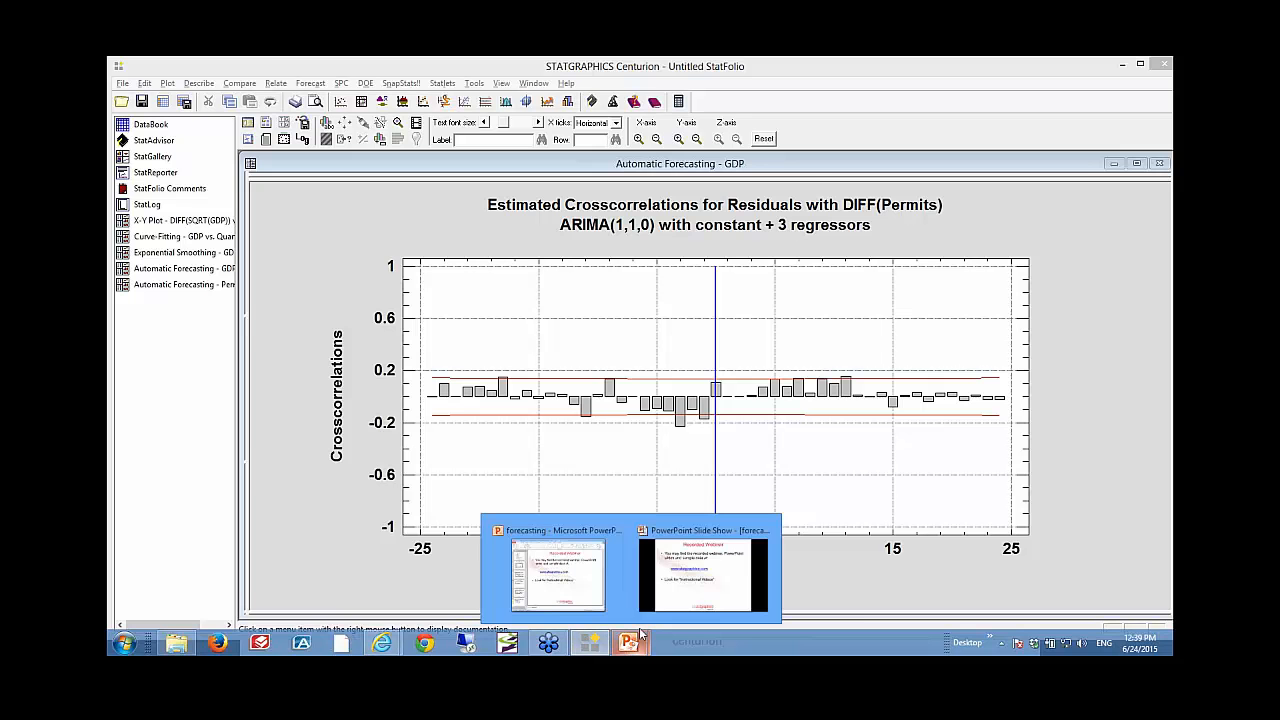
{"action": "left_click", "coordinate": [695, 583]}
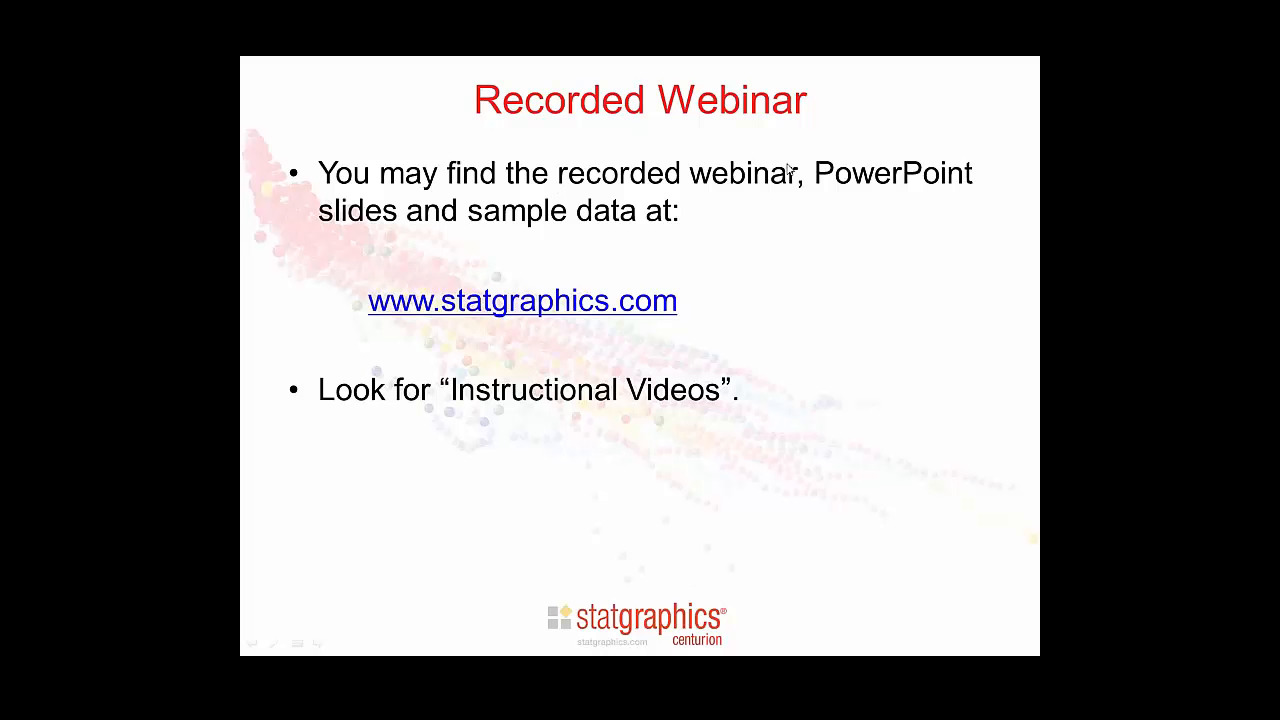